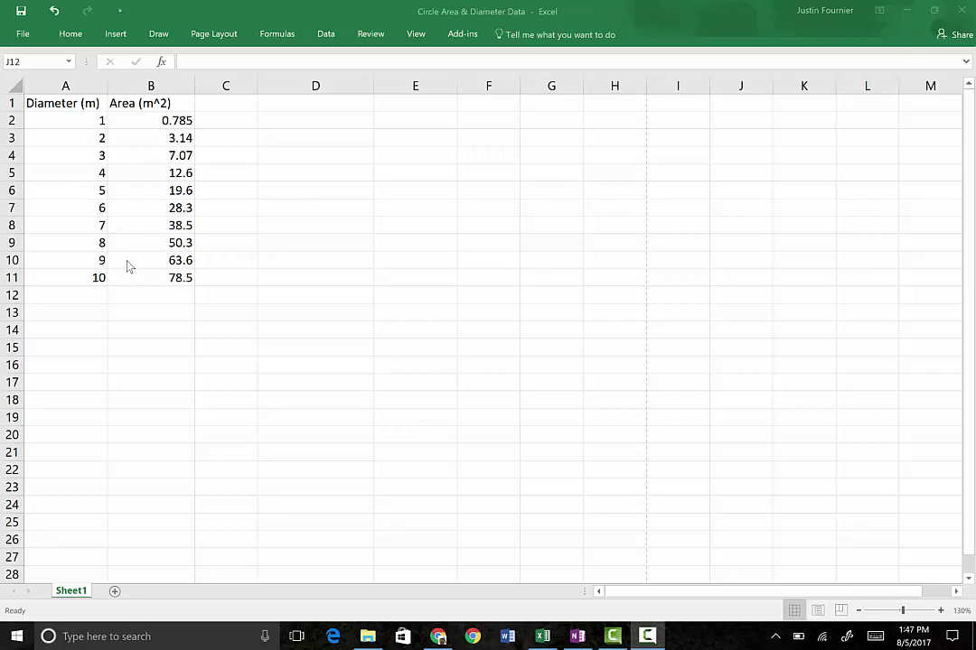
Examine the Diameter (m) and Area (m^2) columns, including their headers and the values in rows 2 to 11
click(79, 101)
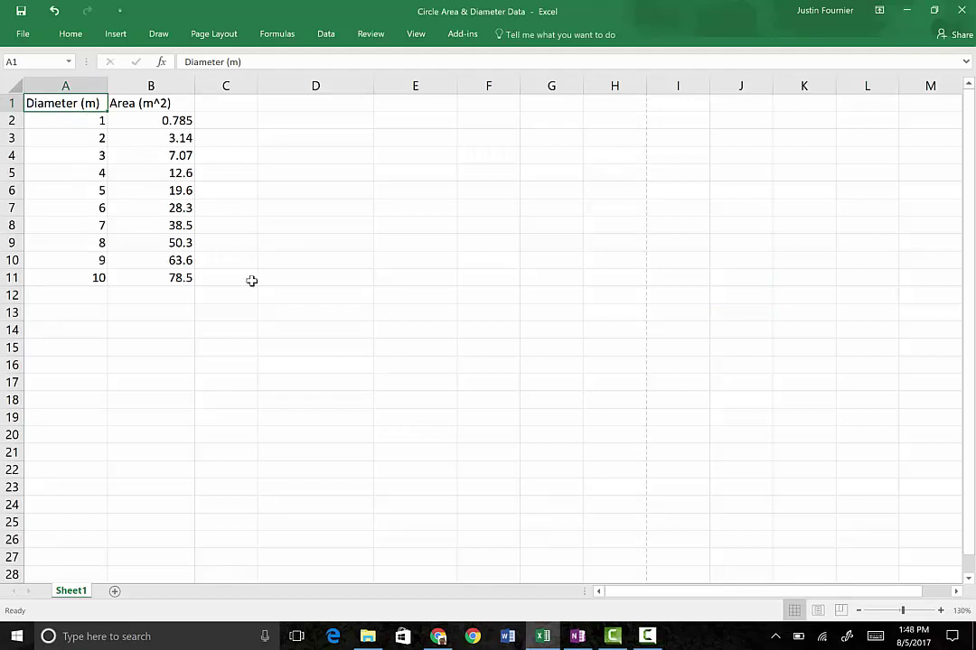
key(Right)
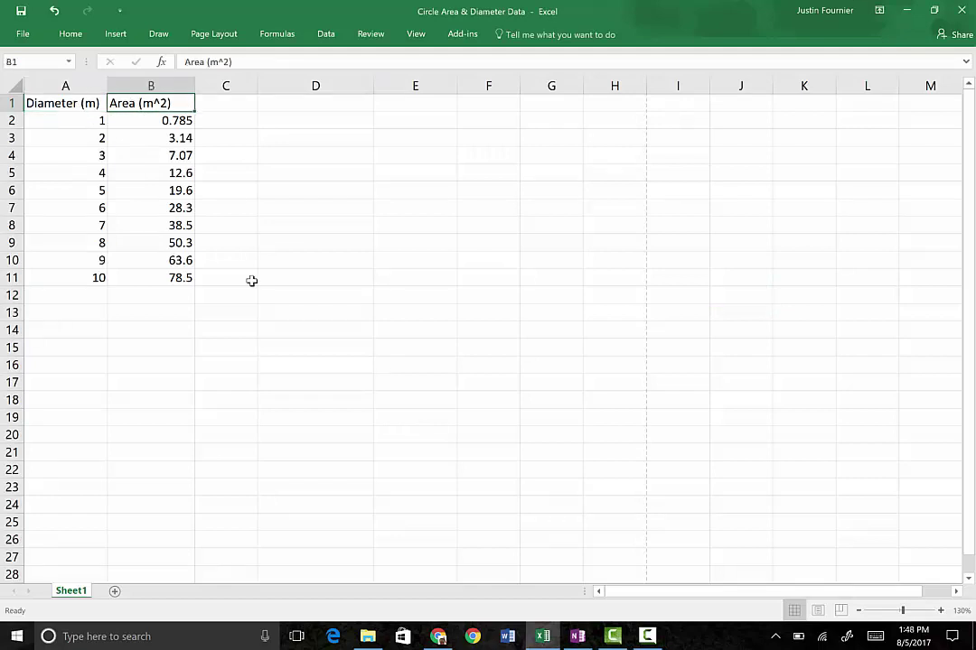
key(Left)
key(Down)
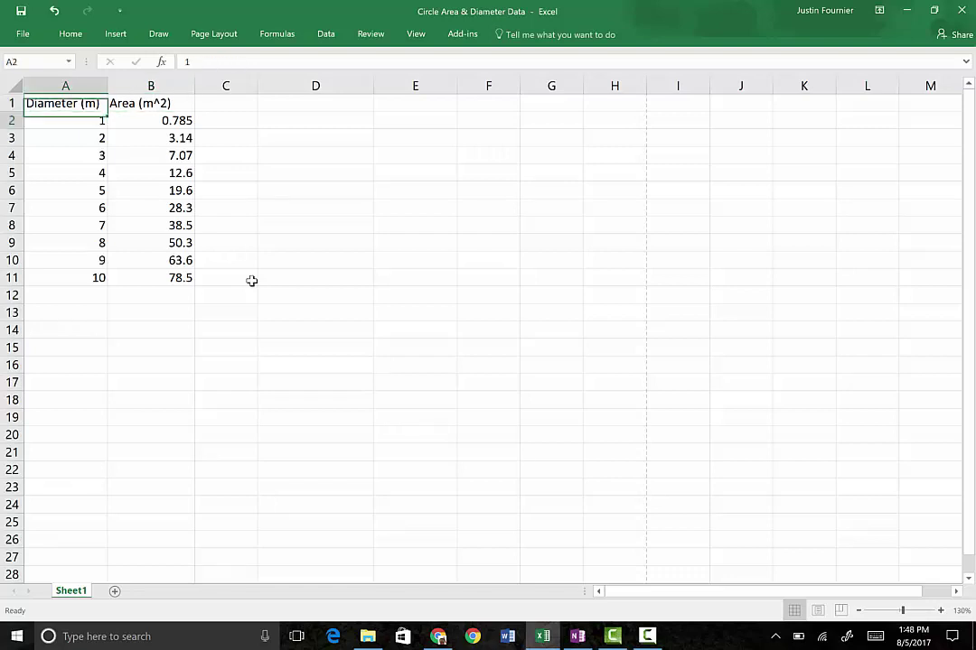
key(Down)
key(Down)
key(Down)
key(Down)
key(Down)
key(Down)
key(Down)
key(Down)
key(Down)
key(Down)
key(Up)
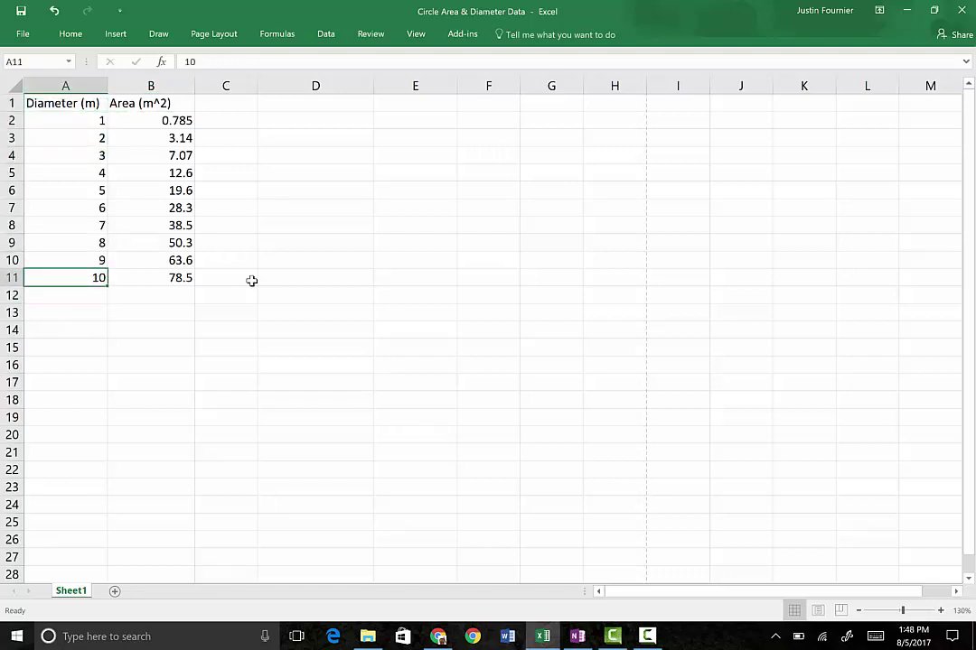
key(Right)
key(Up)
key(Up)
key(Up)
key(Up)
key(Up)
key(Up)
key(Up)
key(Up)
key(Up)
key(Up)
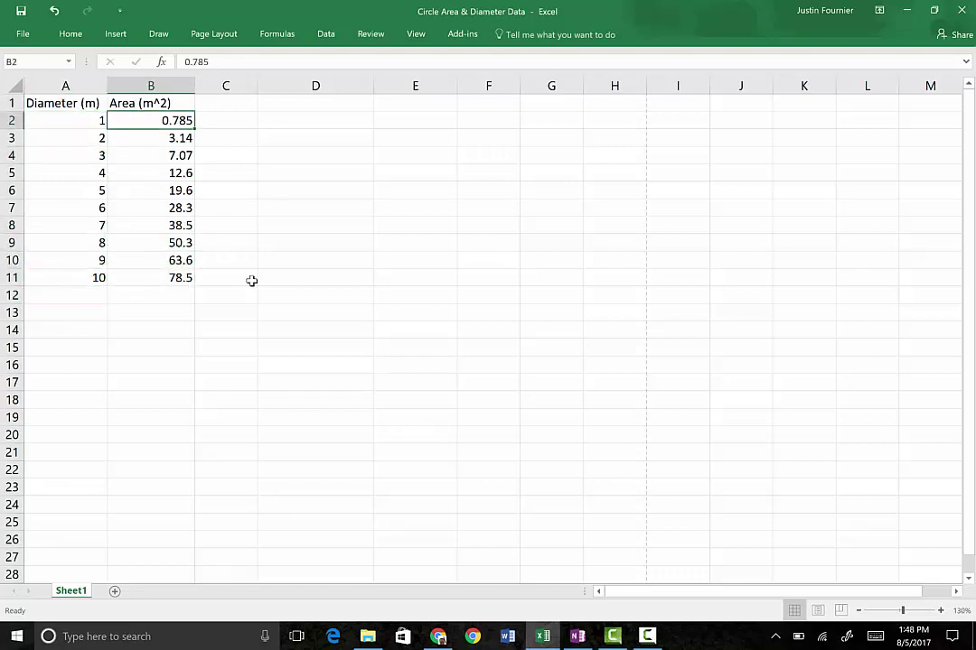
key(Left)
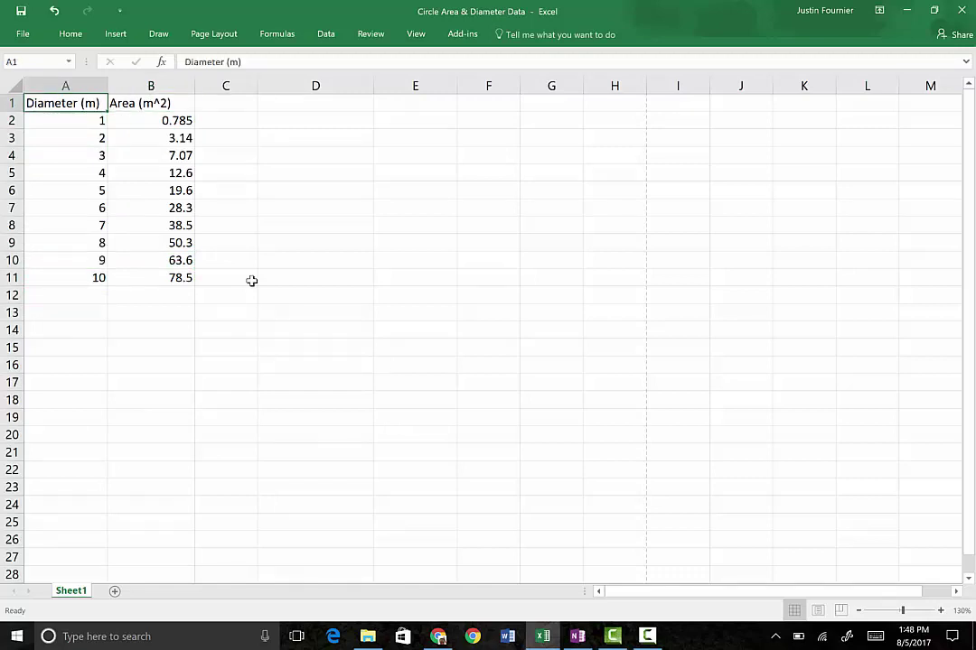
key(Right)
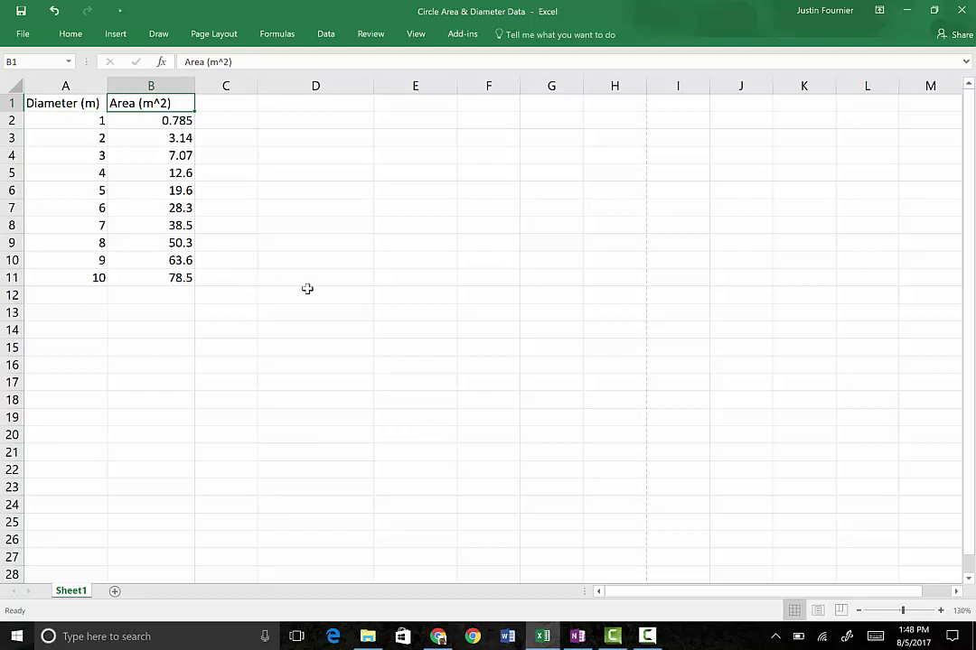
Switch to Chrome to view the Area of a Circle calculator page, and return to the Excel workbook
click(438, 636)
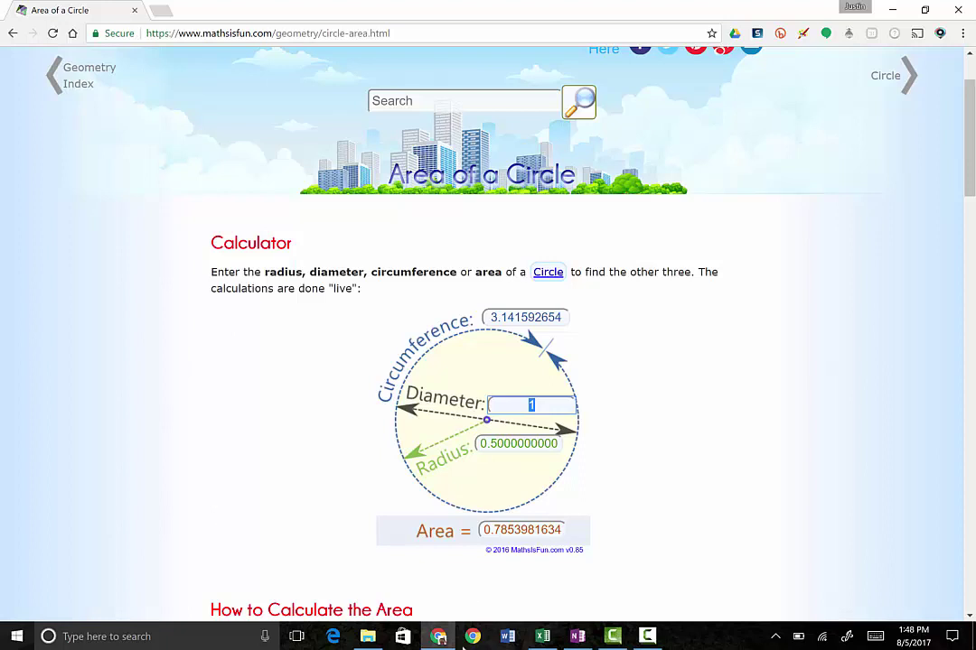
click(546, 638)
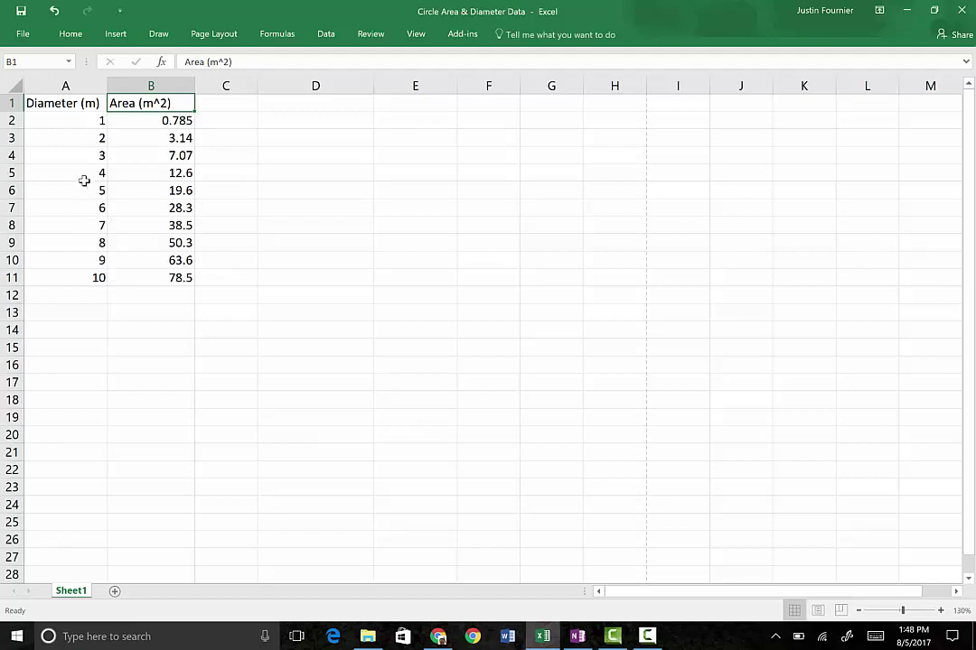
Insert a markers-only Scatter chart from the diameter and area data in A1:B11, including the headers
click(69, 107)
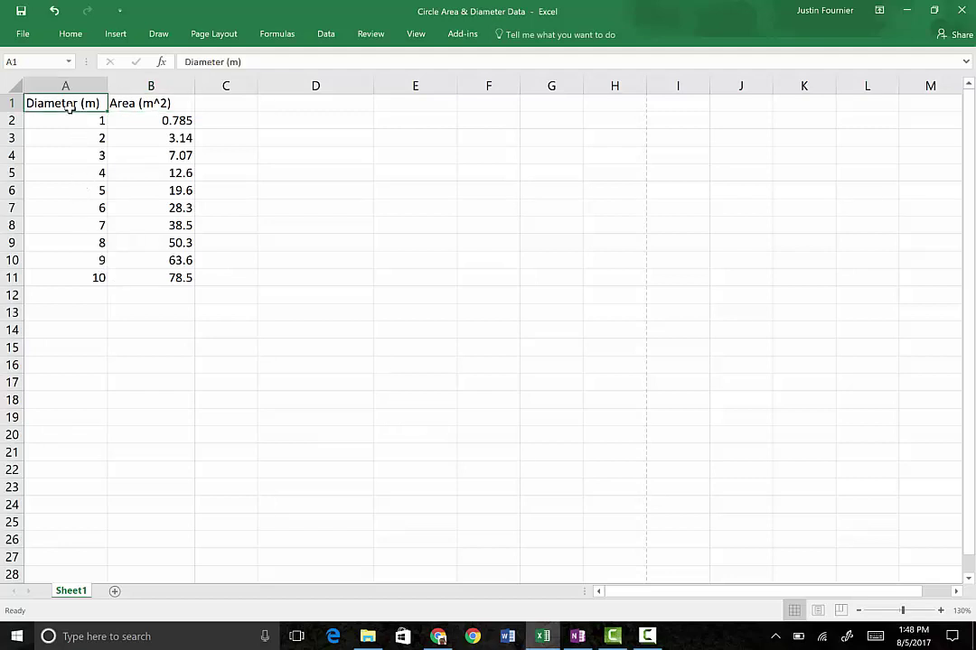
drag(69, 108, 159, 277)
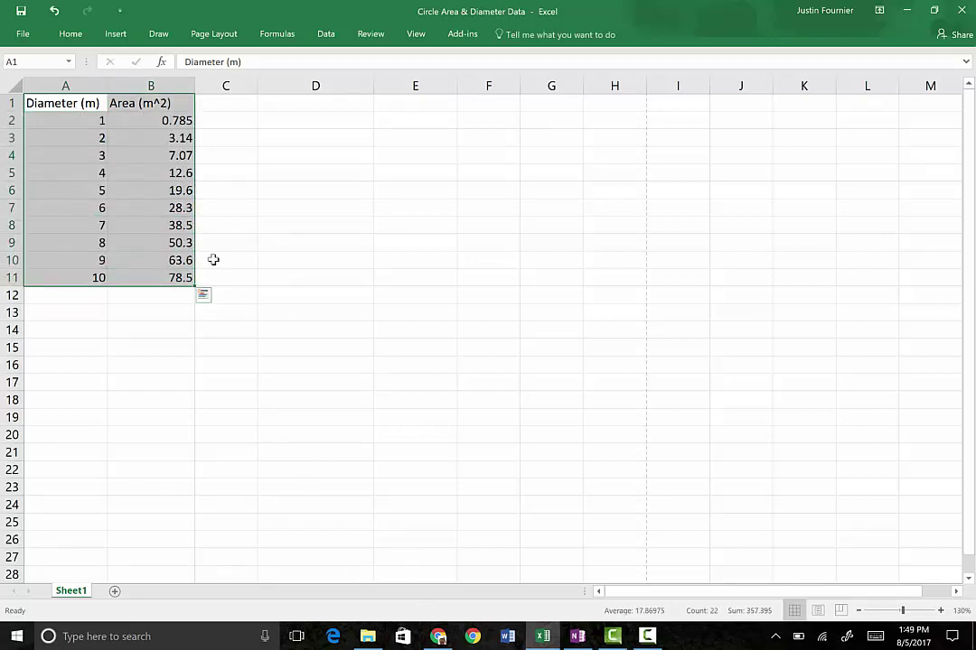
click(127, 38)
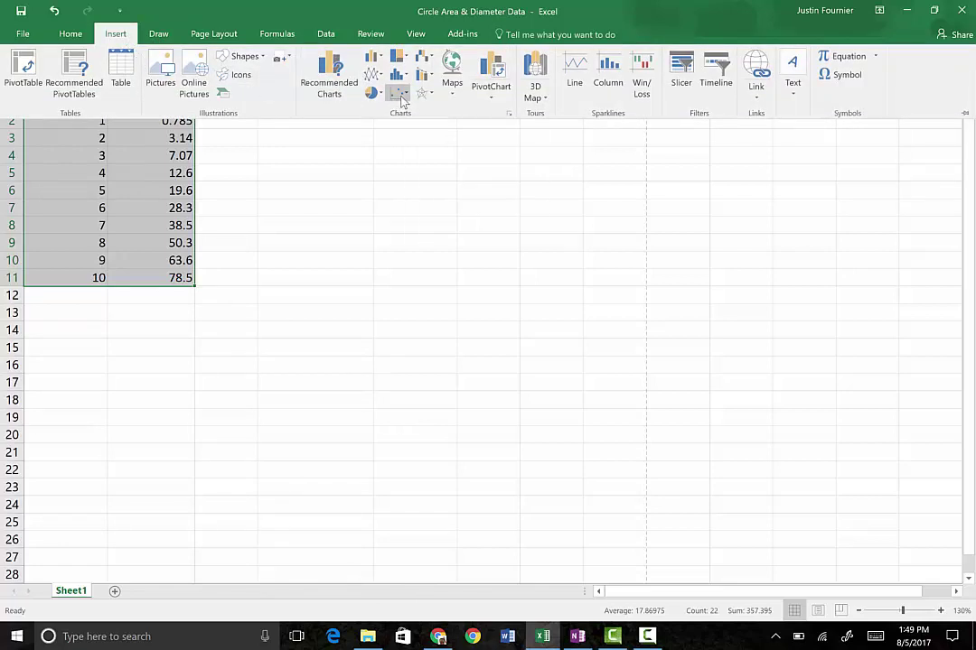
click(397, 94)
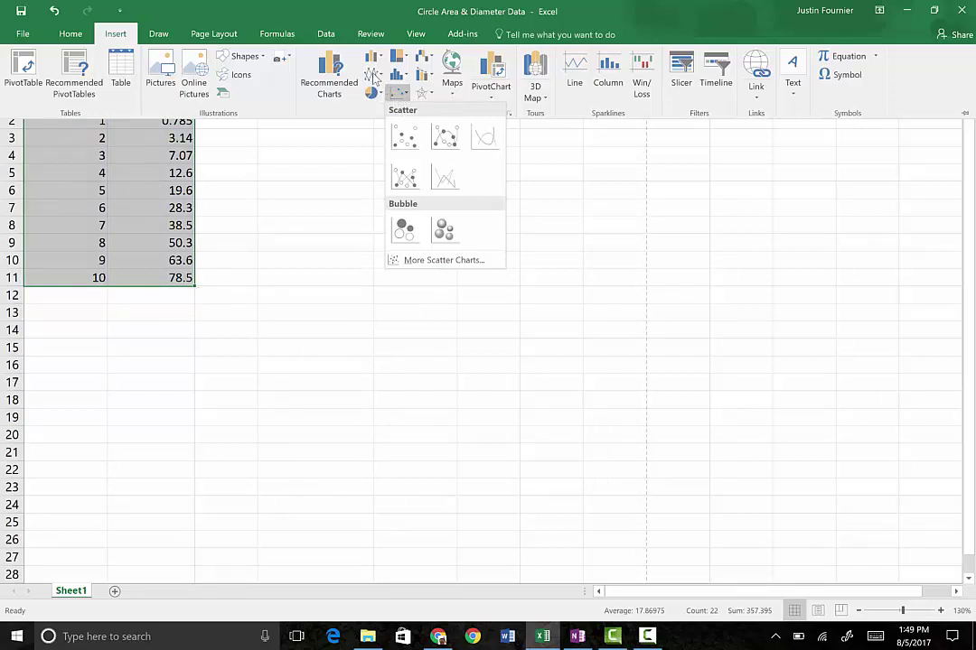
mouse_move(408, 143)
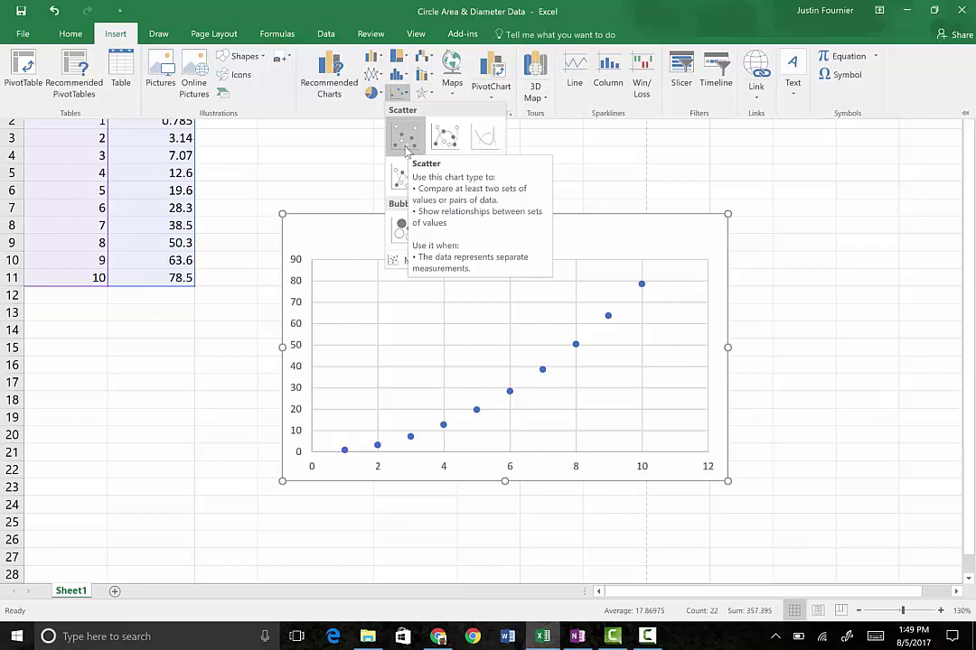
click(406, 149)
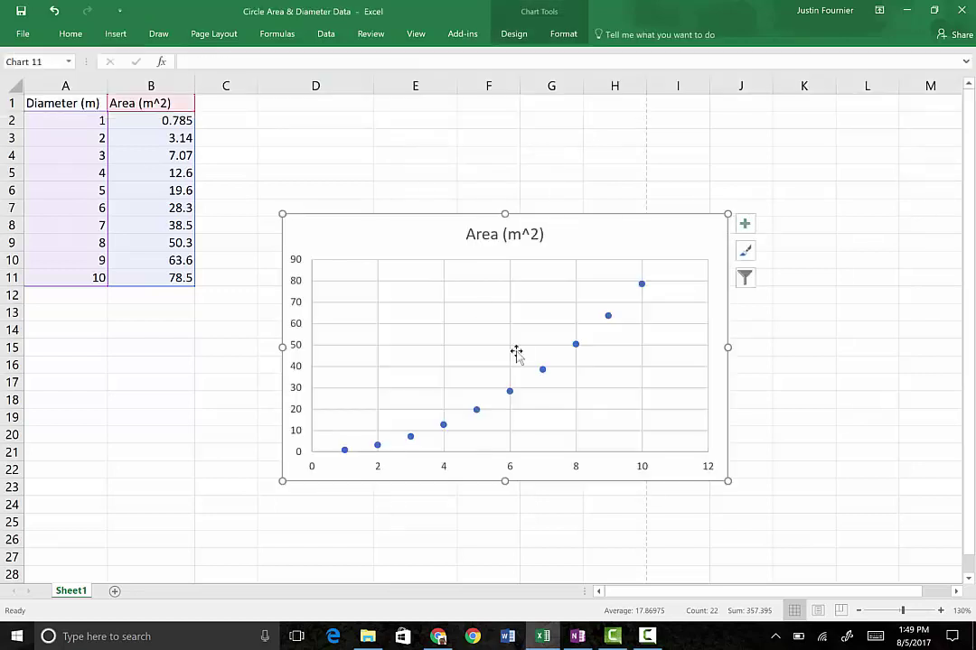
Replace the chart title with "Diameter vs. Area of a Circle"
click(539, 235)
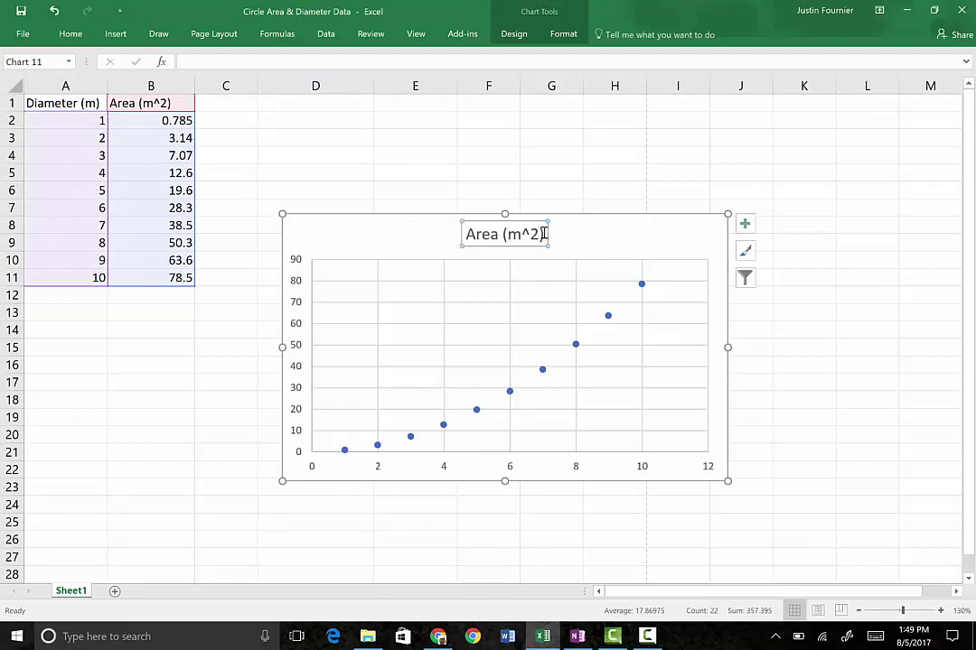
drag(543, 234, 460, 233)
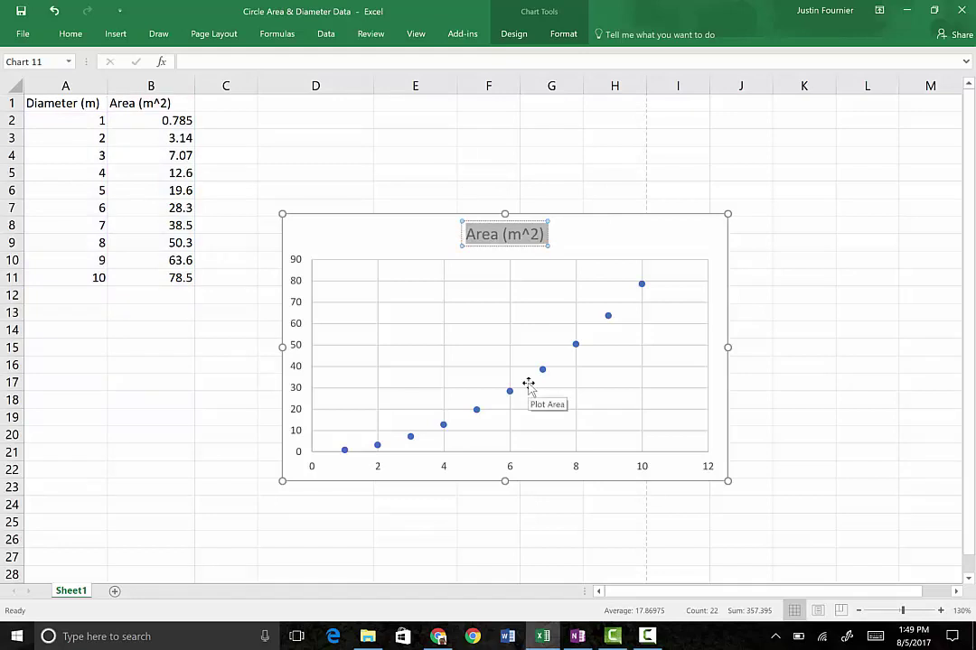
text(Diamter)
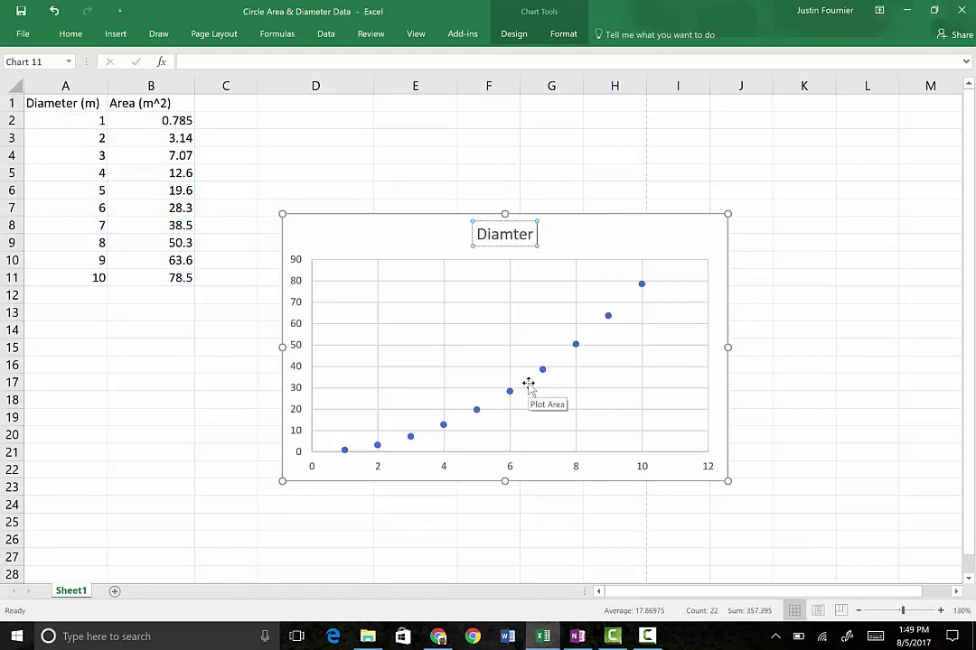
text( vs.)
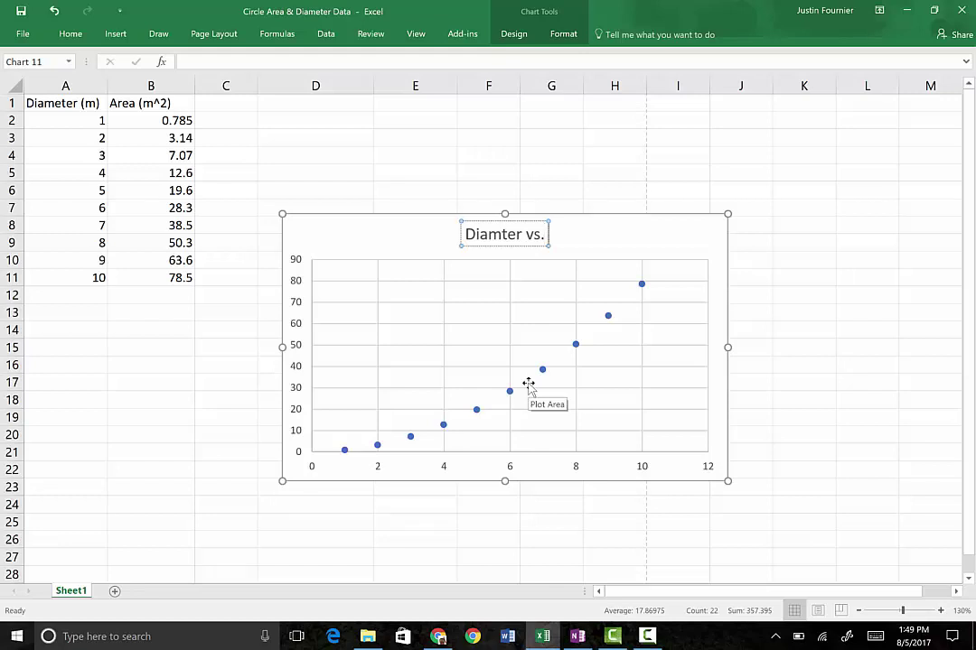
key(BackSpace)
key(BackSpace)
key(BackSpace)
key(BackSpace)
key(BackSpace)
key(BackSpace)
key(BackSpace)
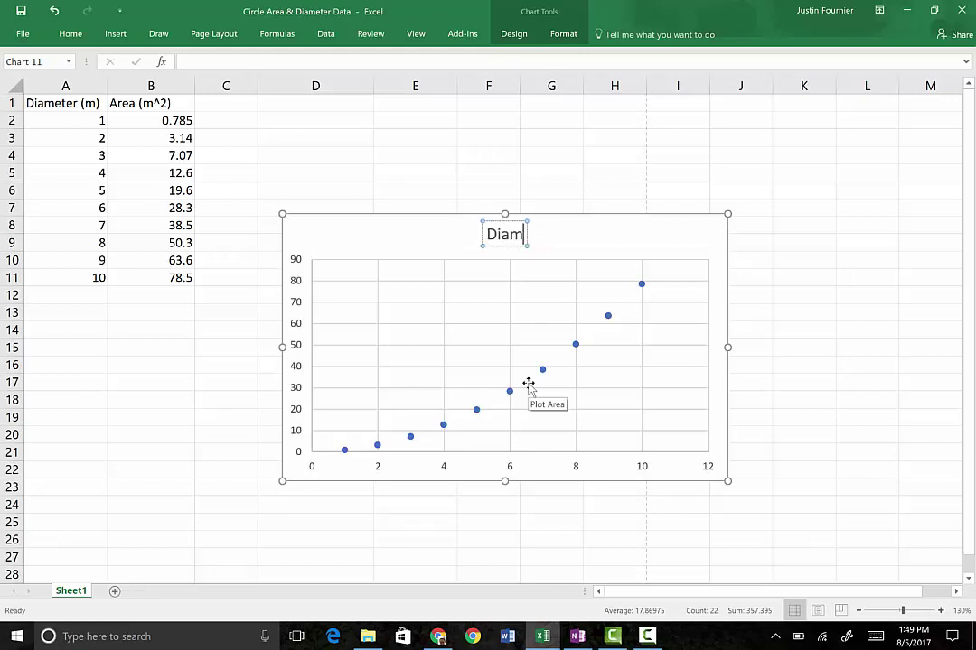
text(eter vs. A)
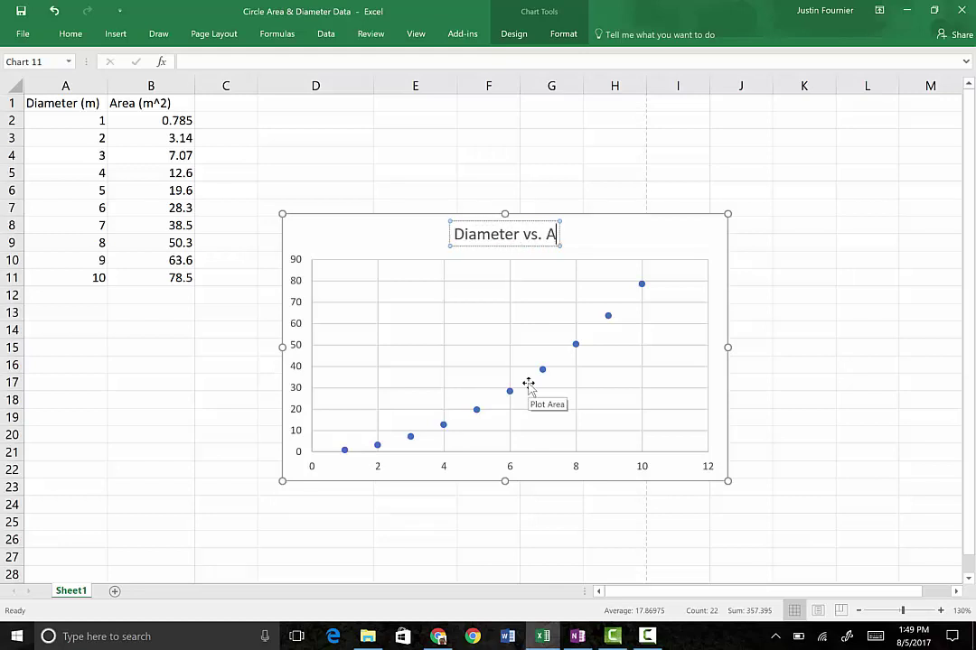
text(rea of a Circle)
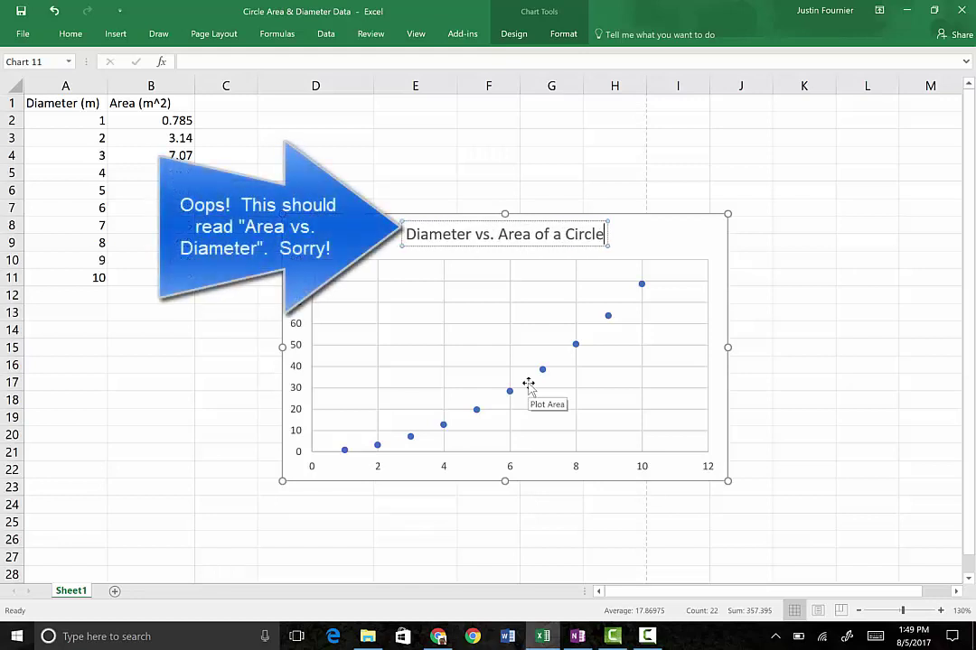
key(Return)
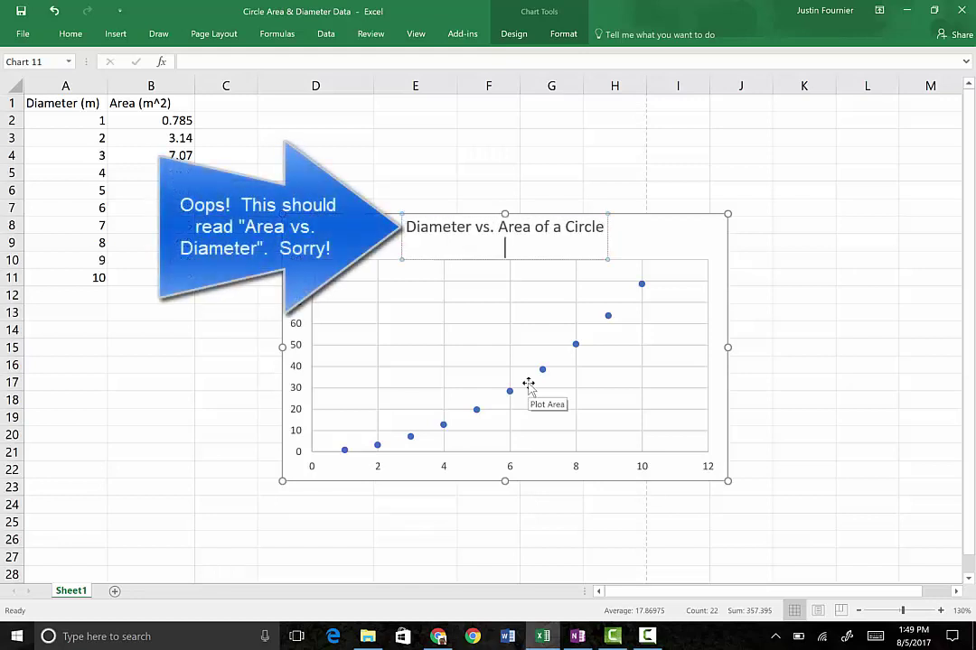
key(BackSpace)
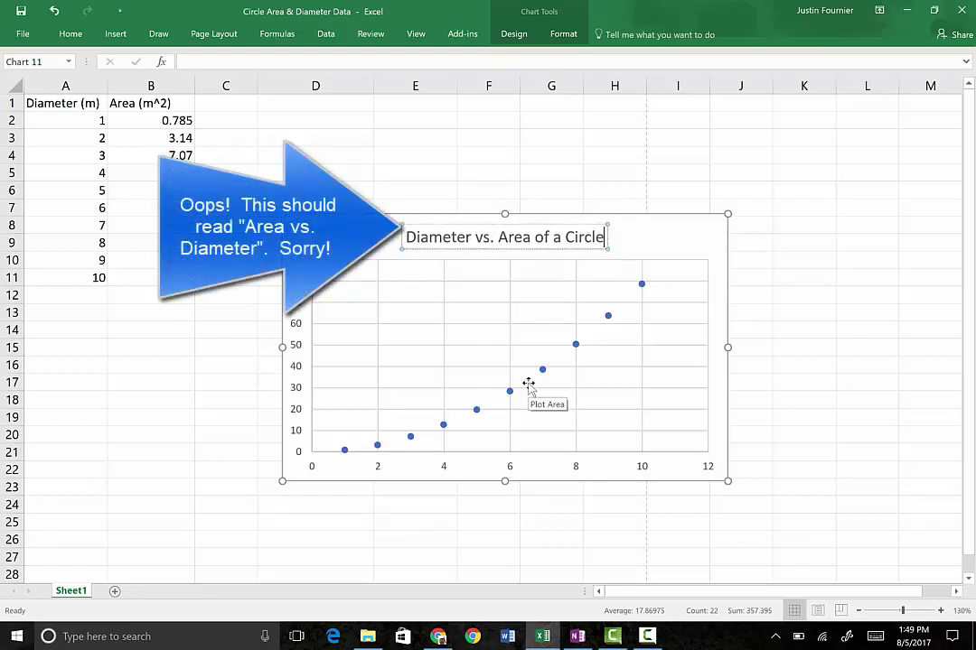
click(641, 243)
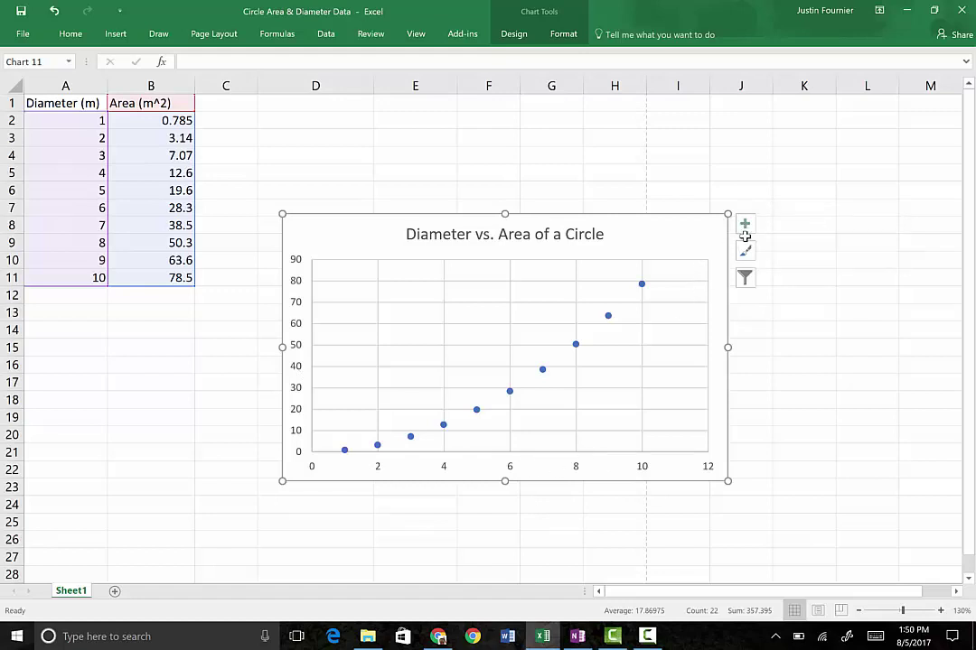
Add axis titles to the chart and set the vertical axis title to "Area (m^2)"
click(746, 223)
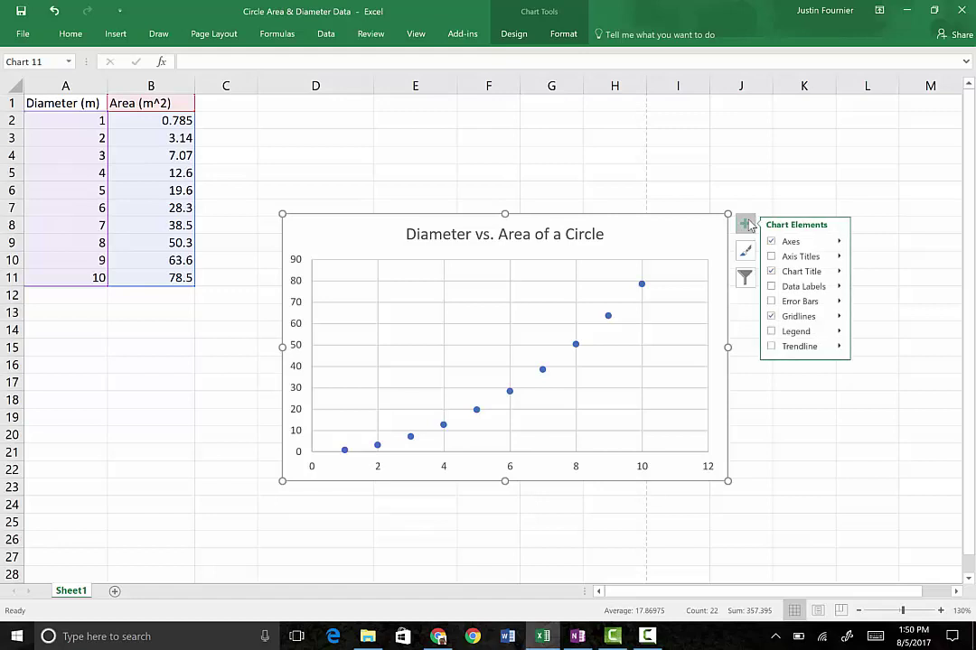
click(778, 258)
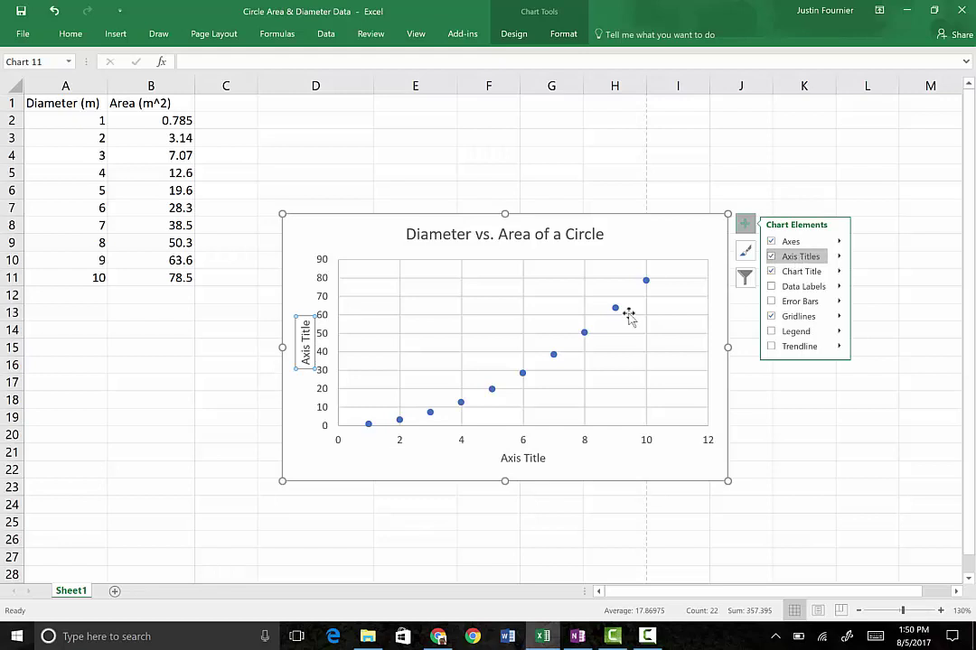
click(304, 361)
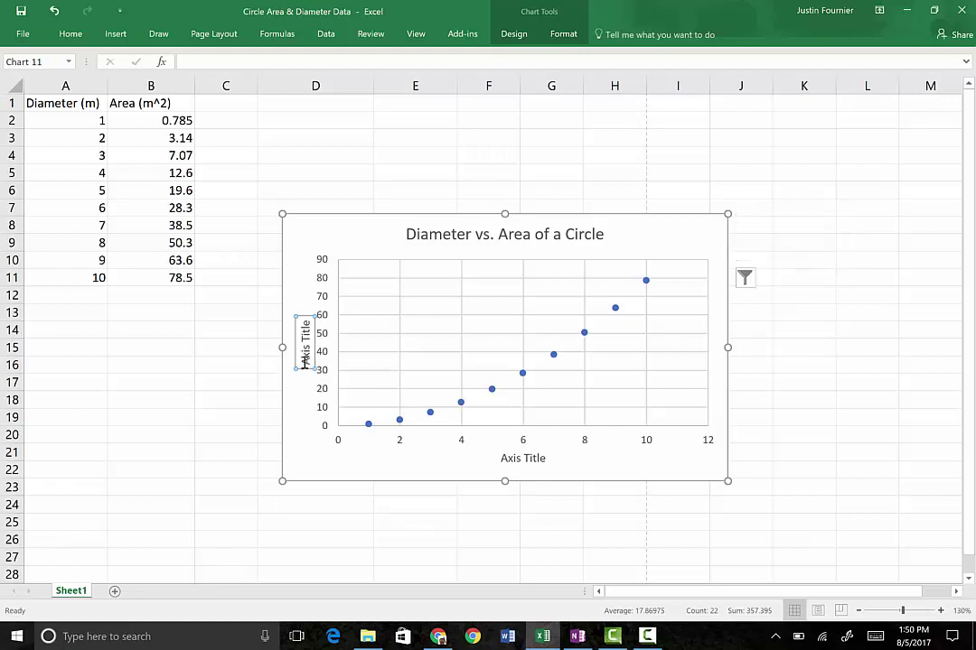
drag(306, 365, 305, 320)
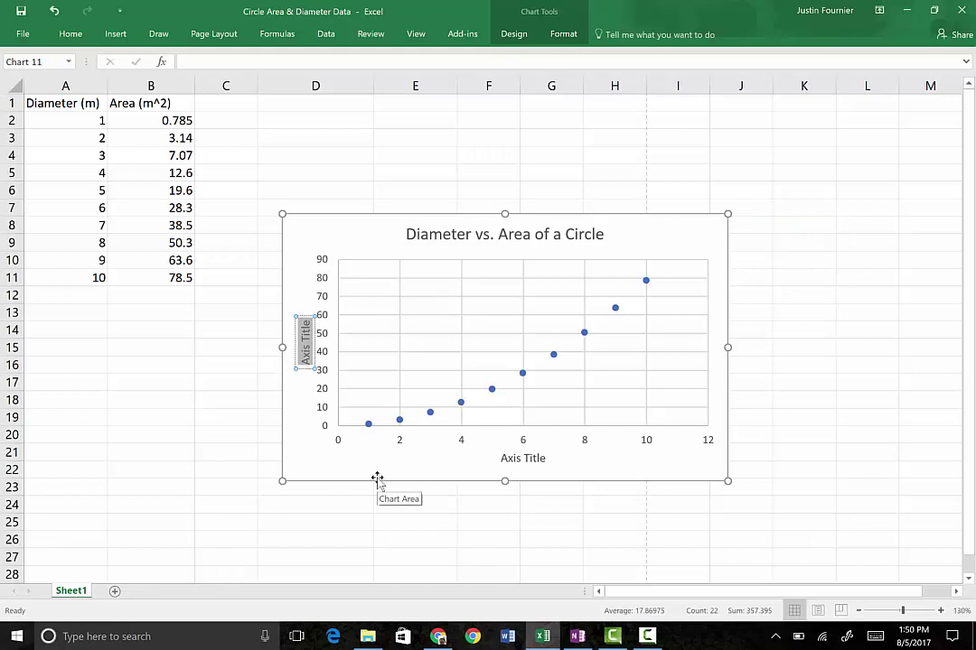
text(A)
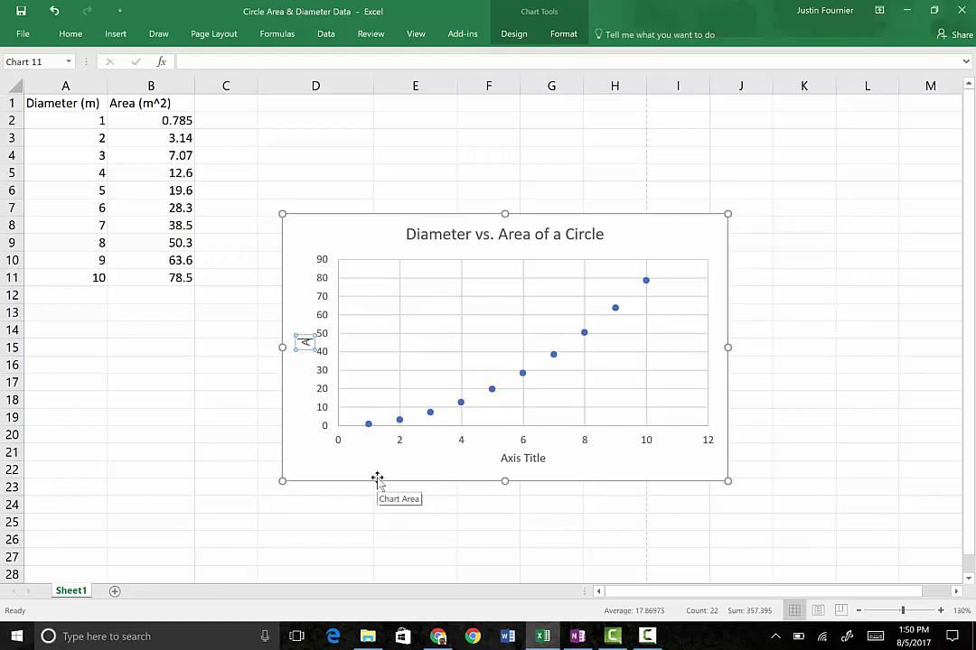
text(rea (m^2))
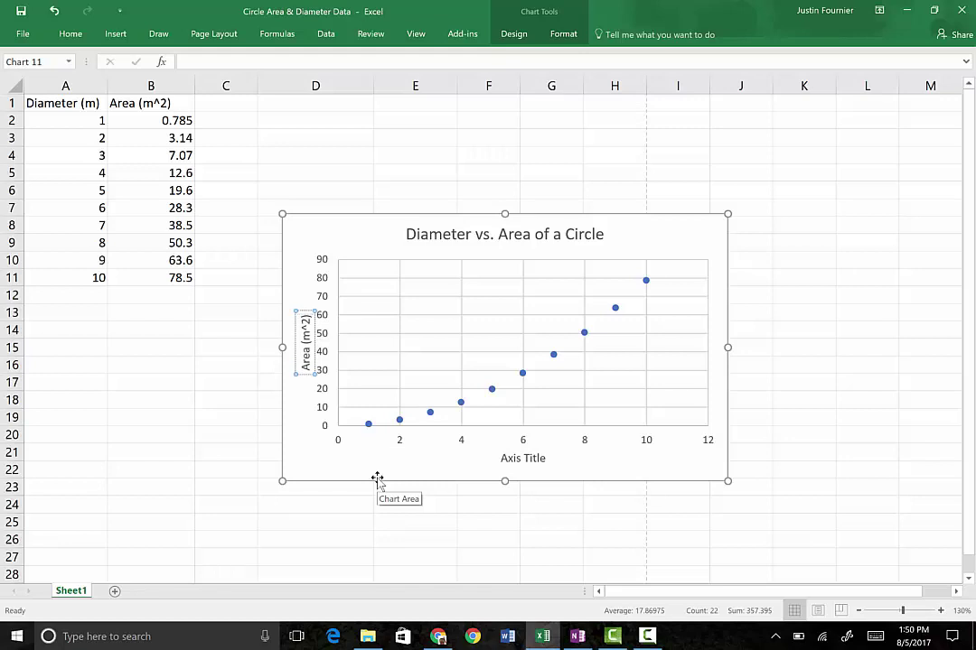
key(Escape)
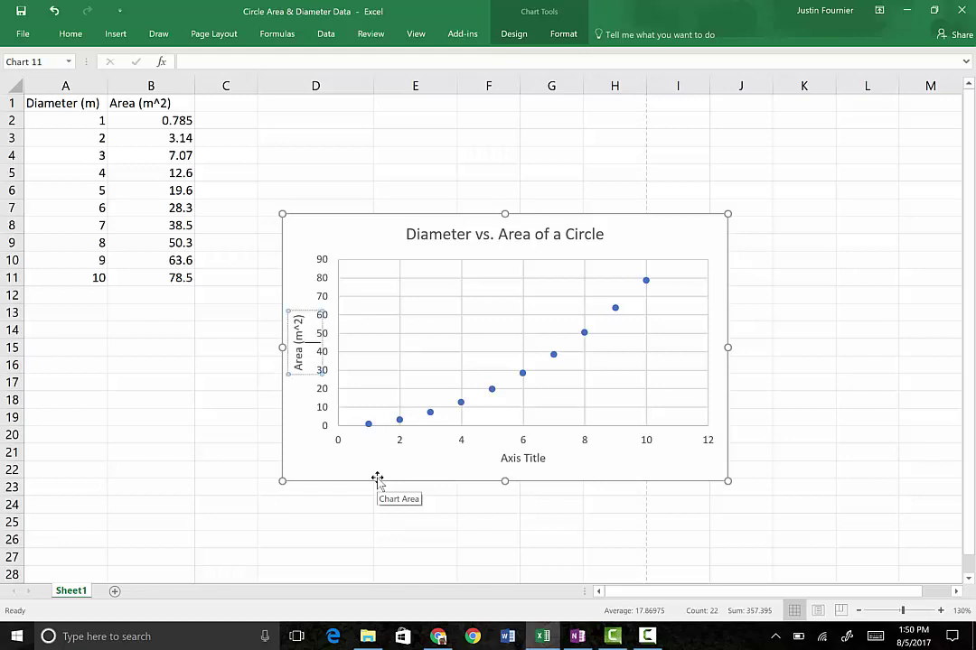
Set the chart's horizontal axis title to "Diameter (m)"
click(545, 459)
drag(545, 459, 507, 459)
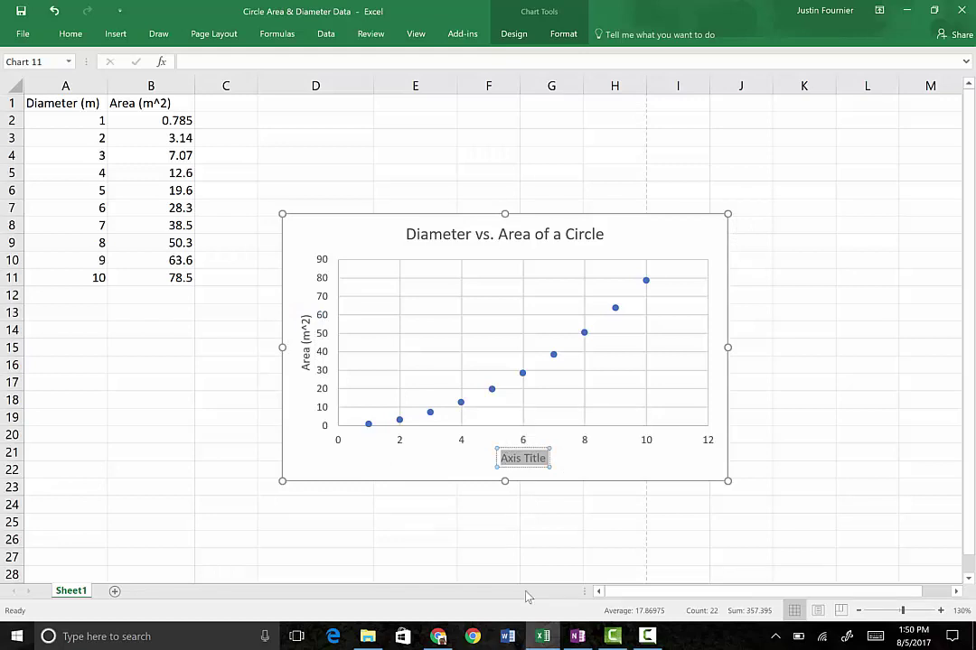
text(Dia)
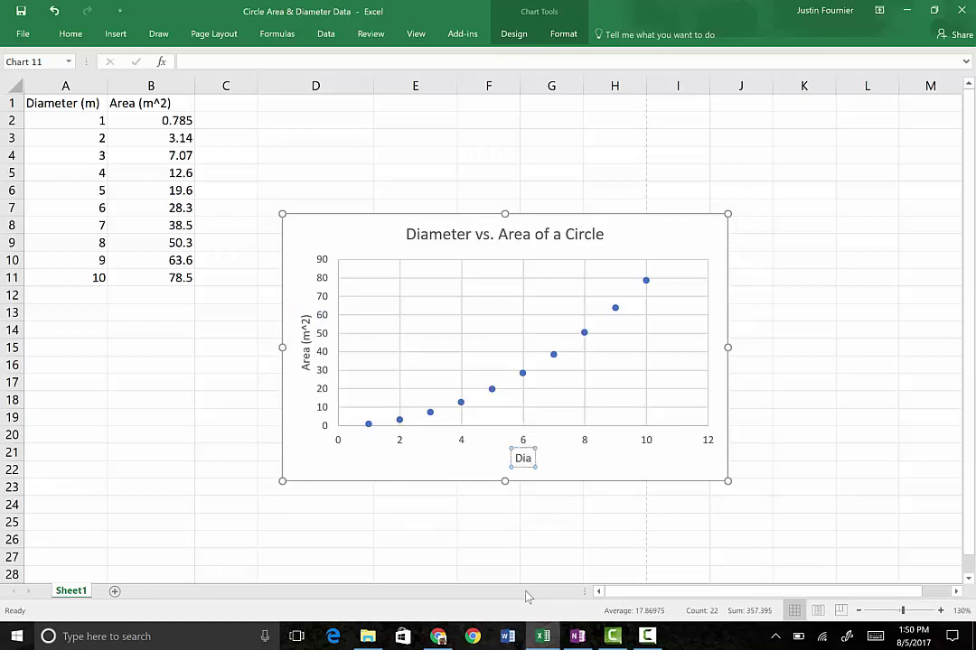
text(meter)
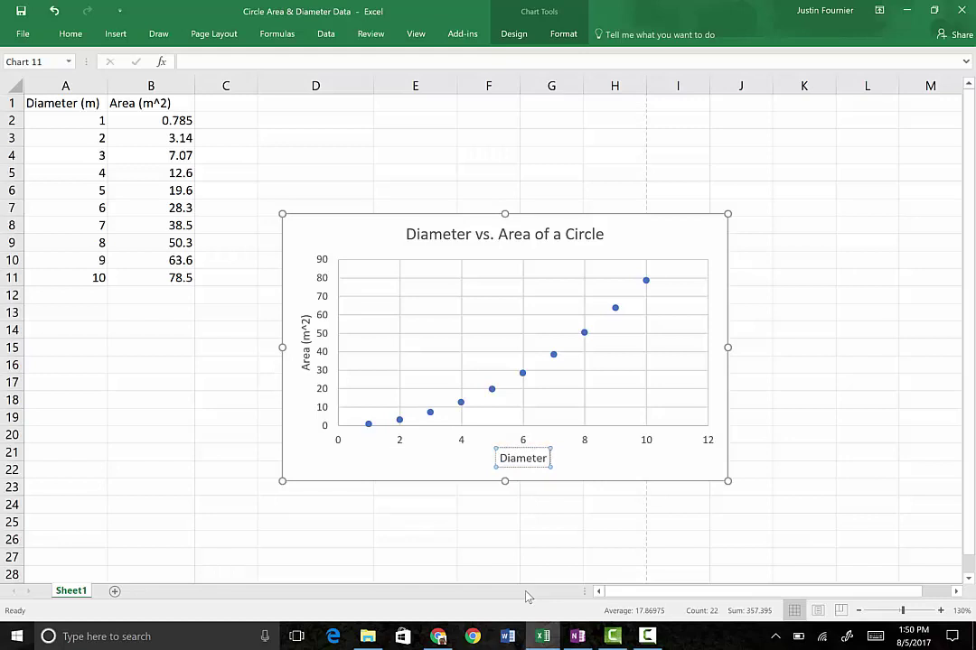
text( (m))
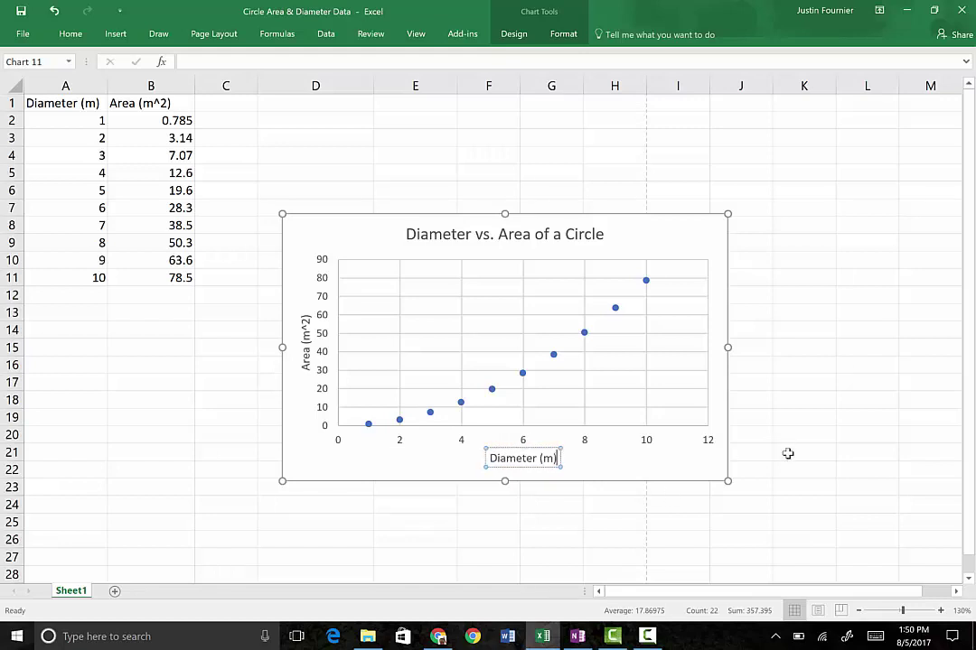
click(666, 481)
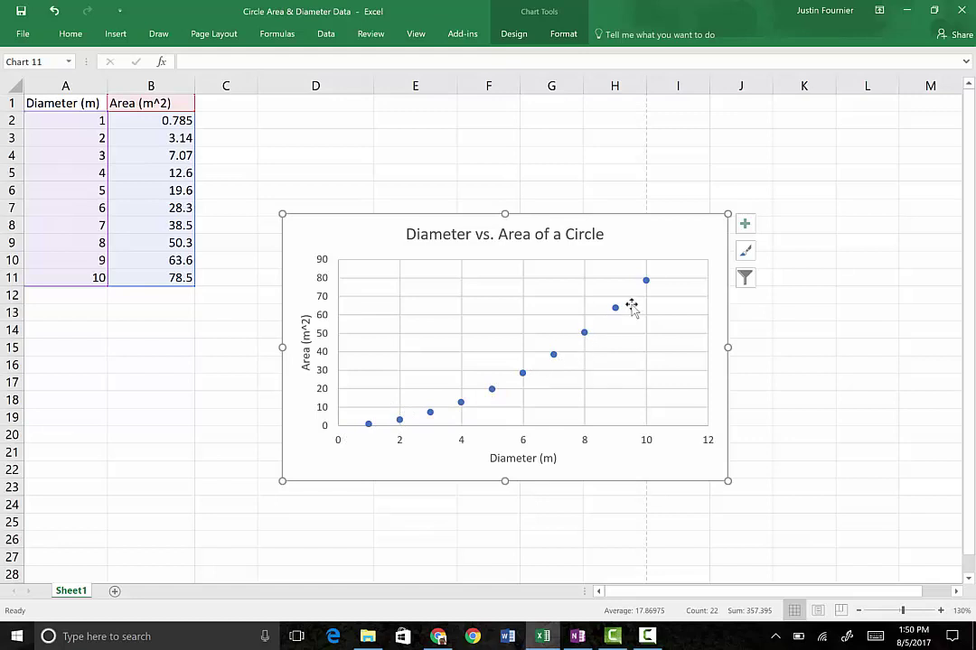
Add a linear trendline to the Area (m^2) series, displaying its equation and R-squared value on the chart
mouse_move(524, 379)
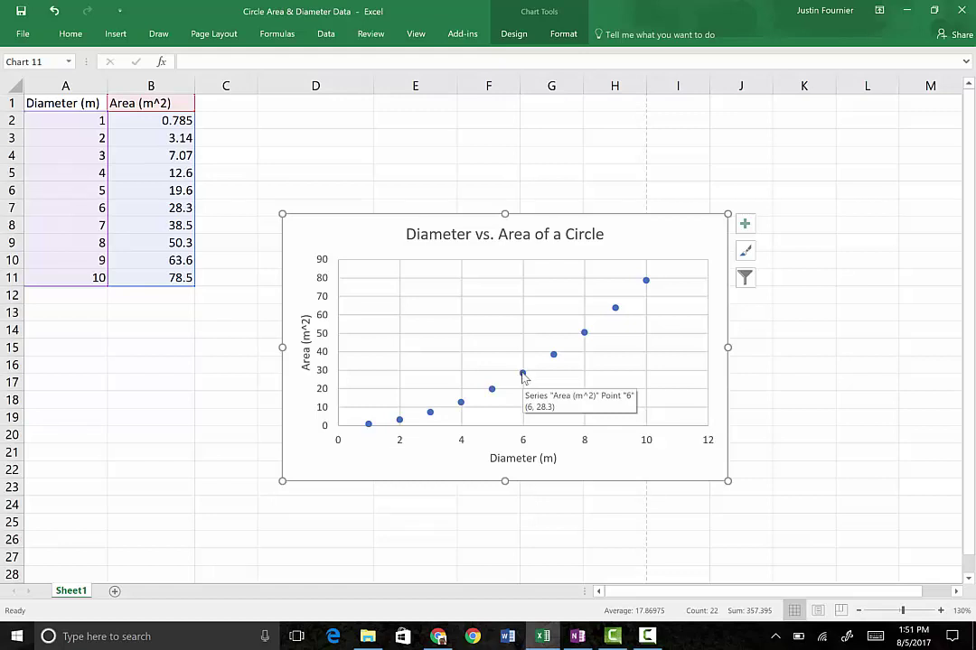
click(523, 374)
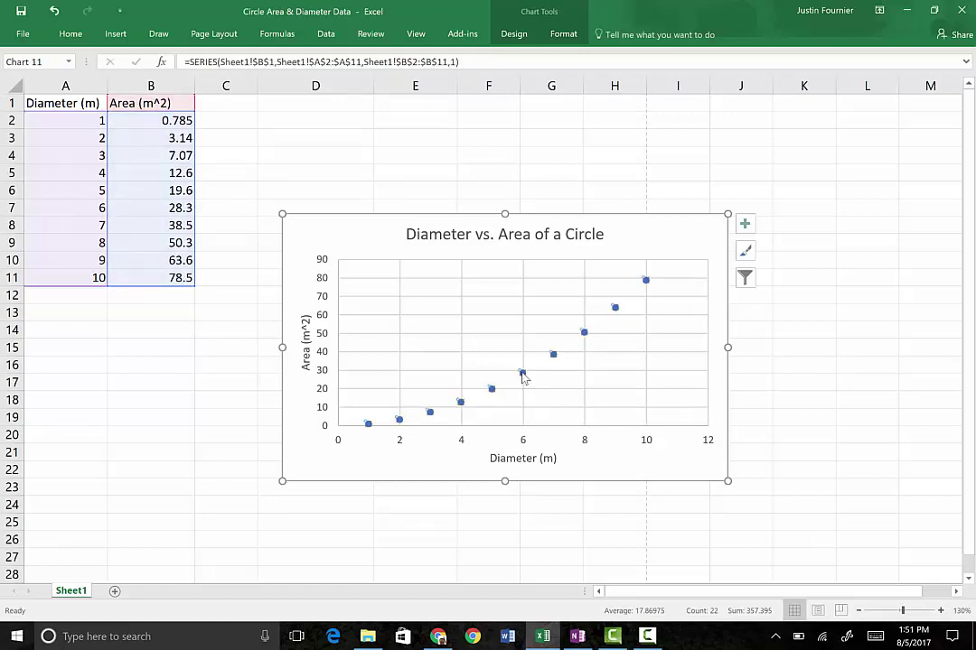
right_click(524, 378)
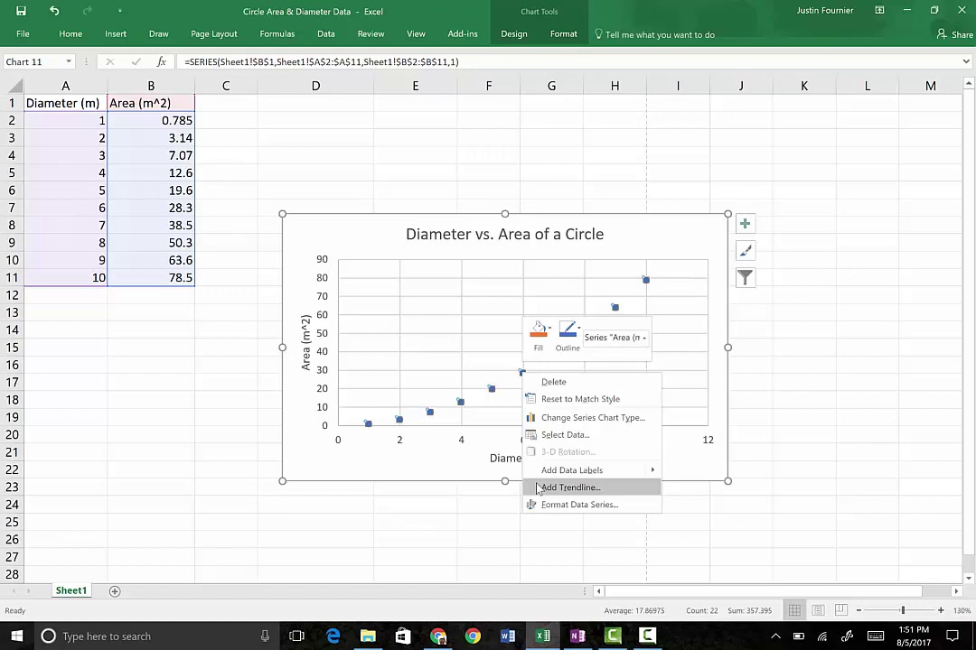
click(569, 488)
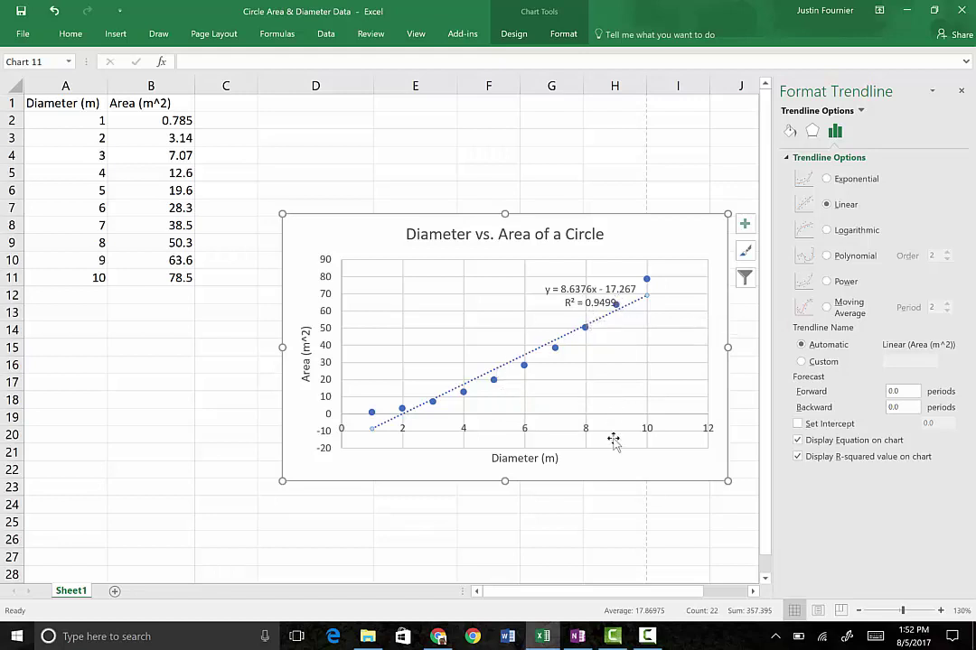
Move the trendline's equation and R-squared label slightly left, clear of the data points
click(571, 300)
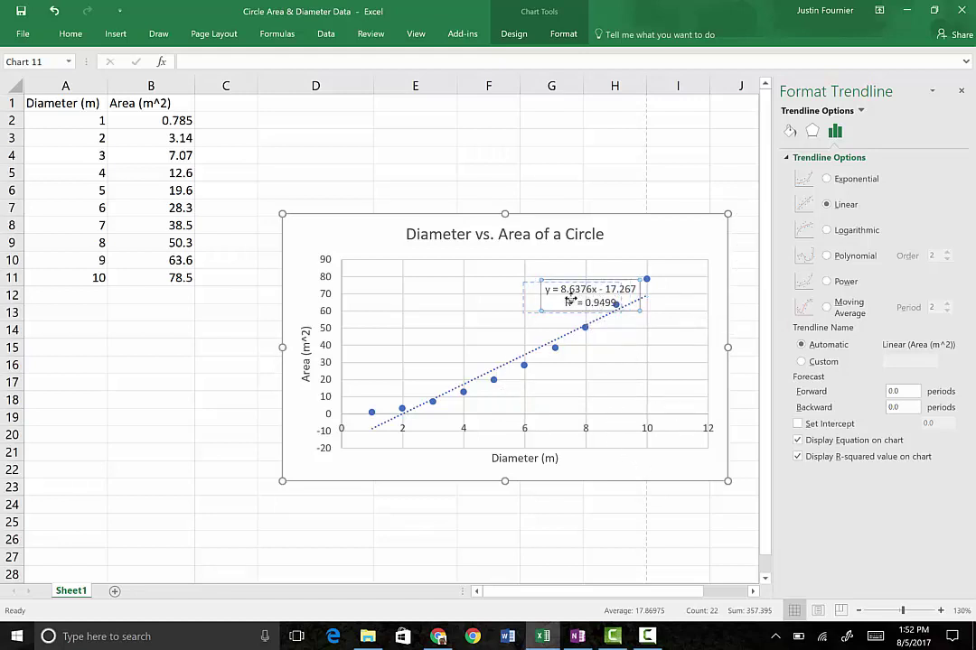
drag(571, 300, 547, 303)
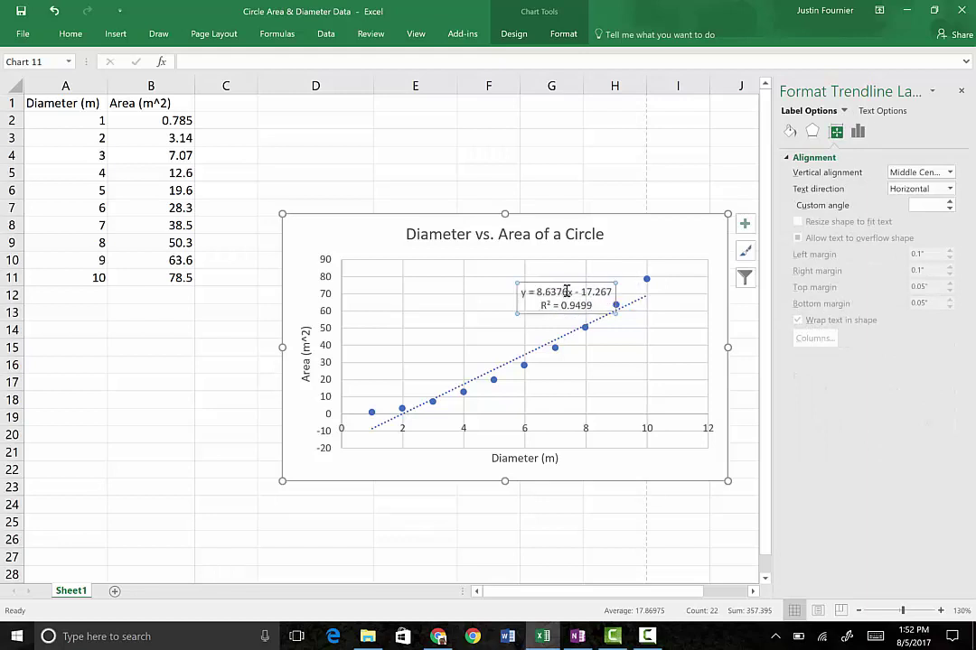
click(633, 358)
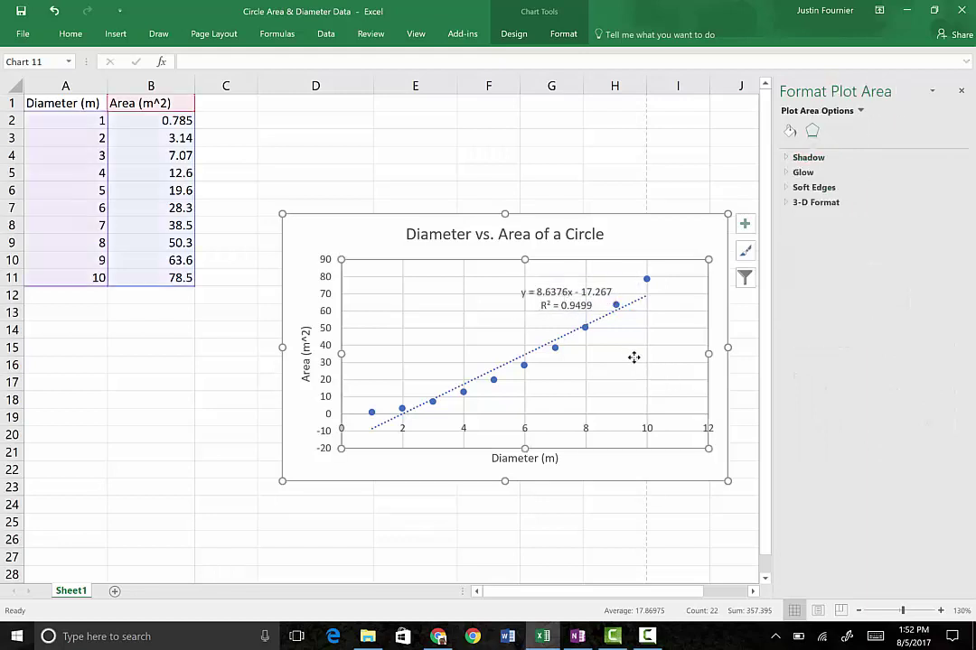
click(687, 234)
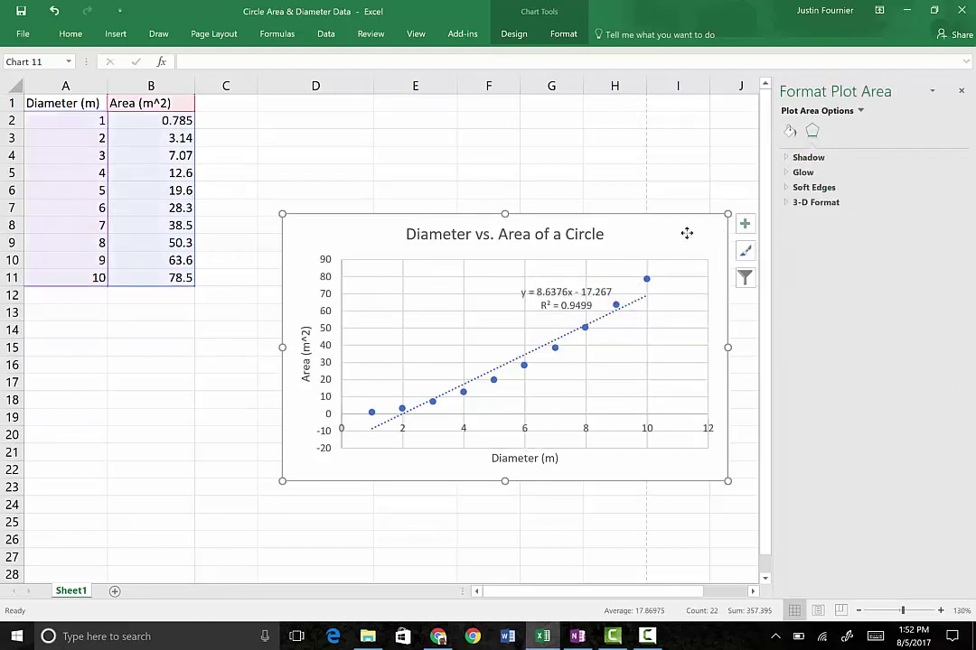
Shrink the chart and move it below the data table, with its upper edge at row 14
drag(727, 481, 659, 457)
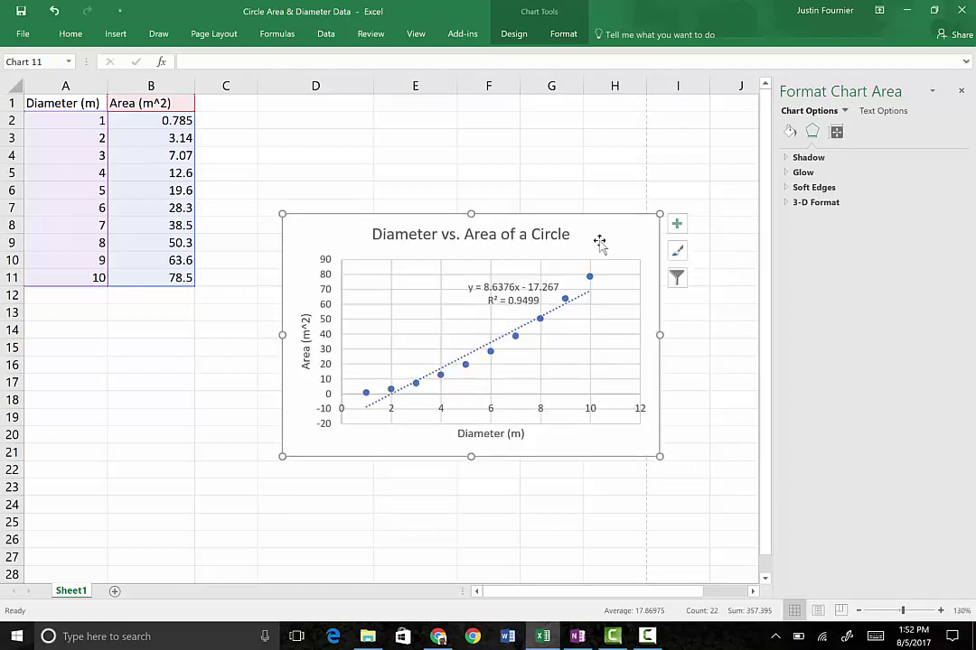
drag(584, 256, 356, 352)
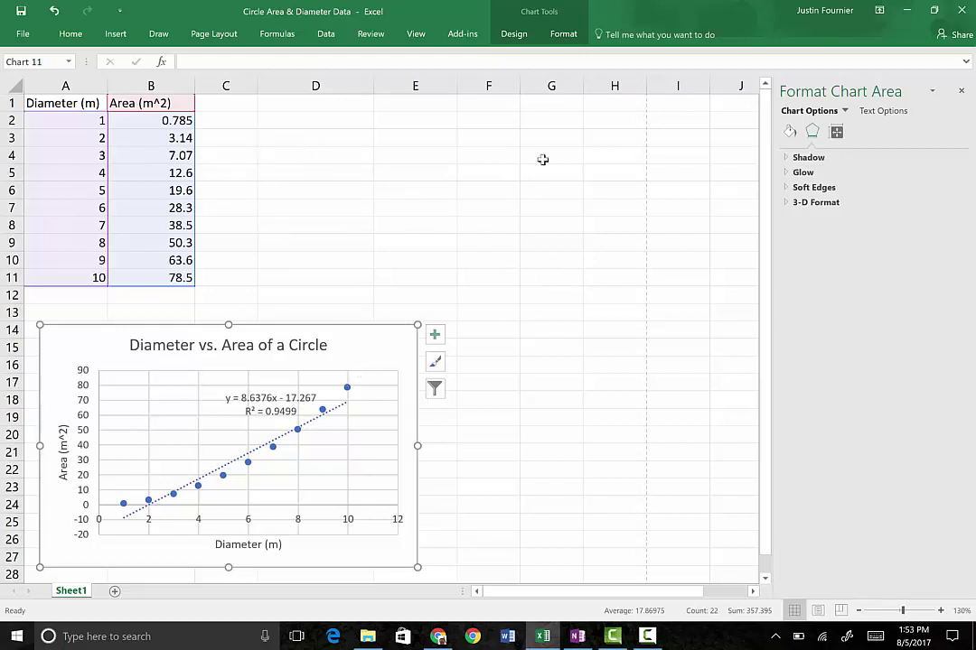
click(961, 93)
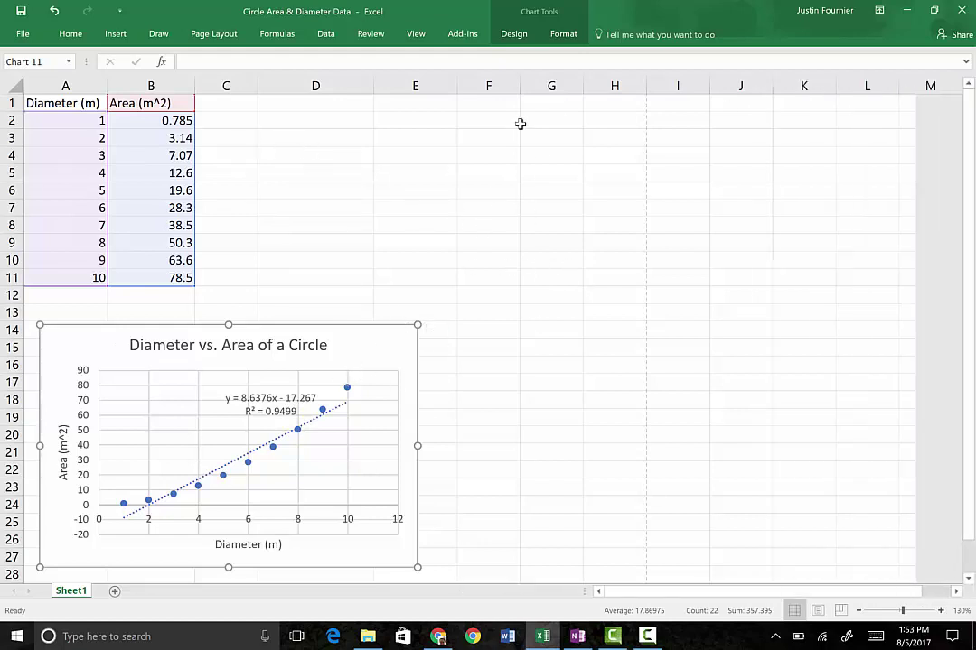
Copy the Area (m^2) column from B1:B11 to column E, starting at E1
click(313, 104)
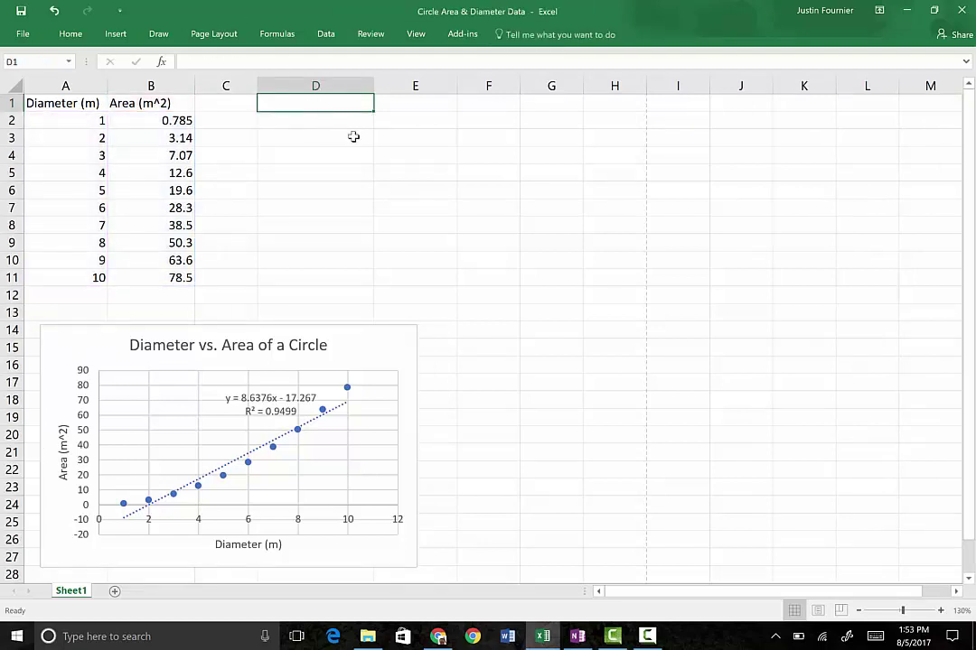
key(Right)
key(Left)
drag(138, 103, 153, 277)
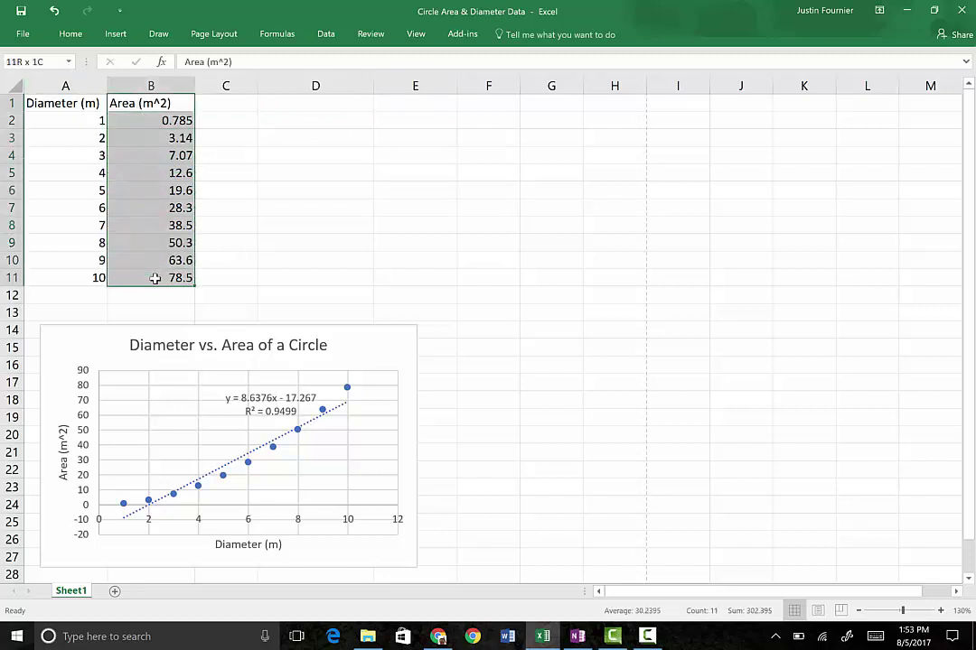
key(ctrl+c)
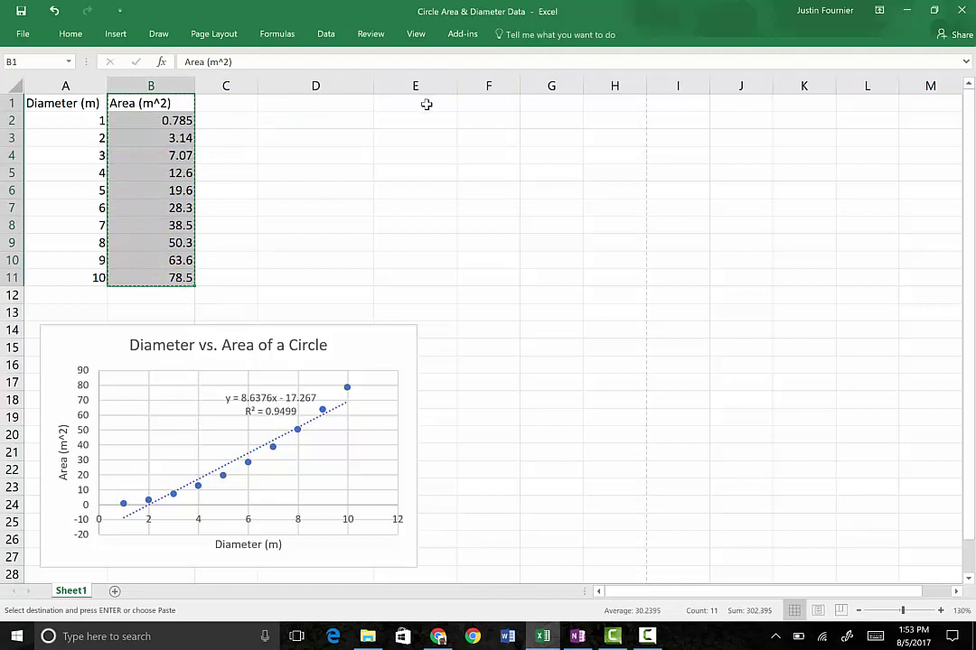
click(428, 102)
key(ctrl+v)
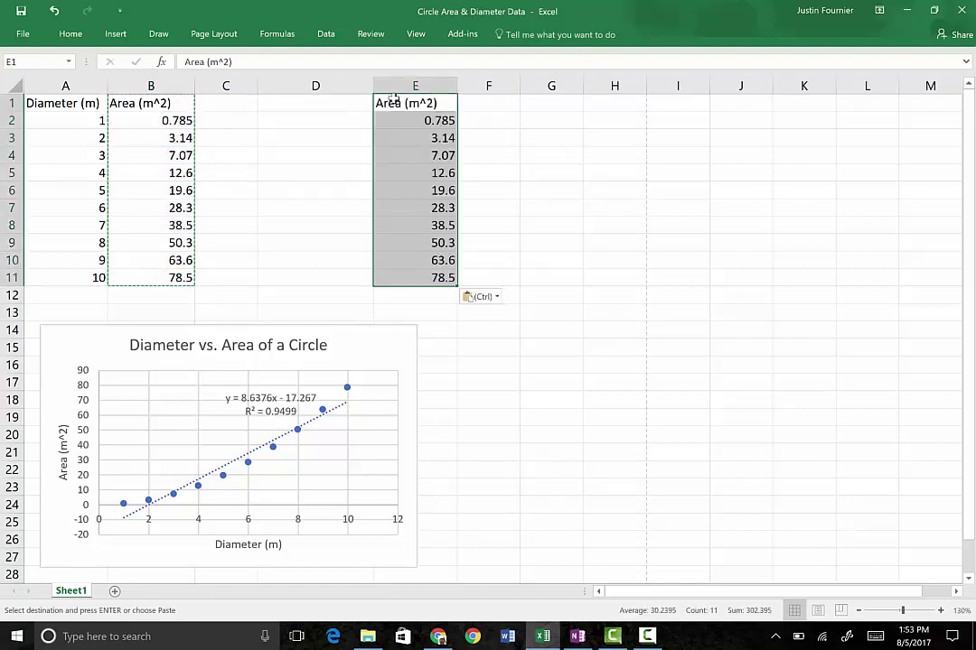
Enter the header "Diameter^2 (m^2)" in D1, beside the copied area column
click(290, 176)
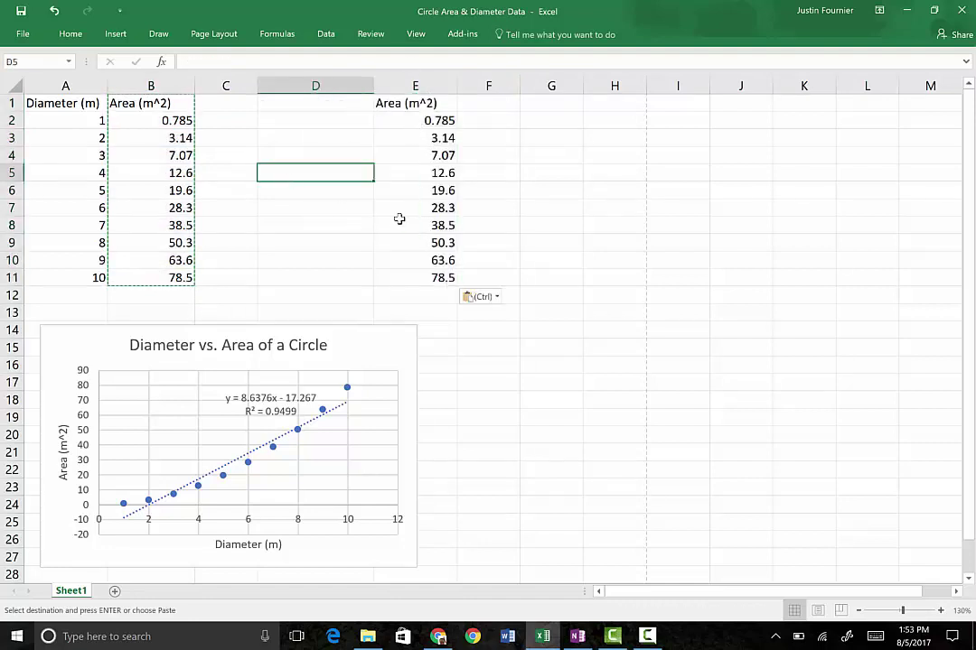
click(337, 295)
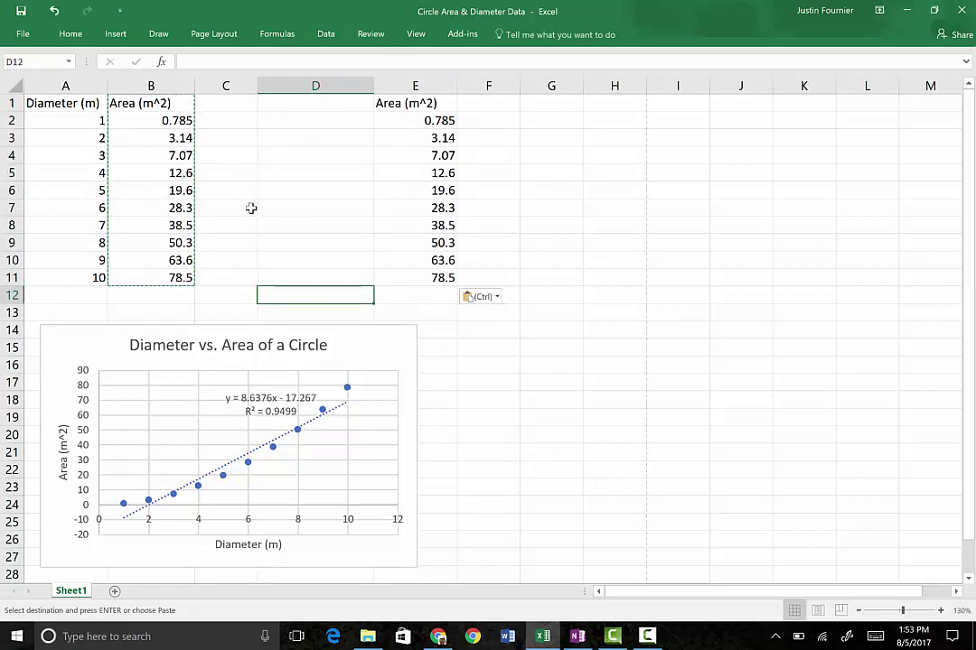
click(316, 103)
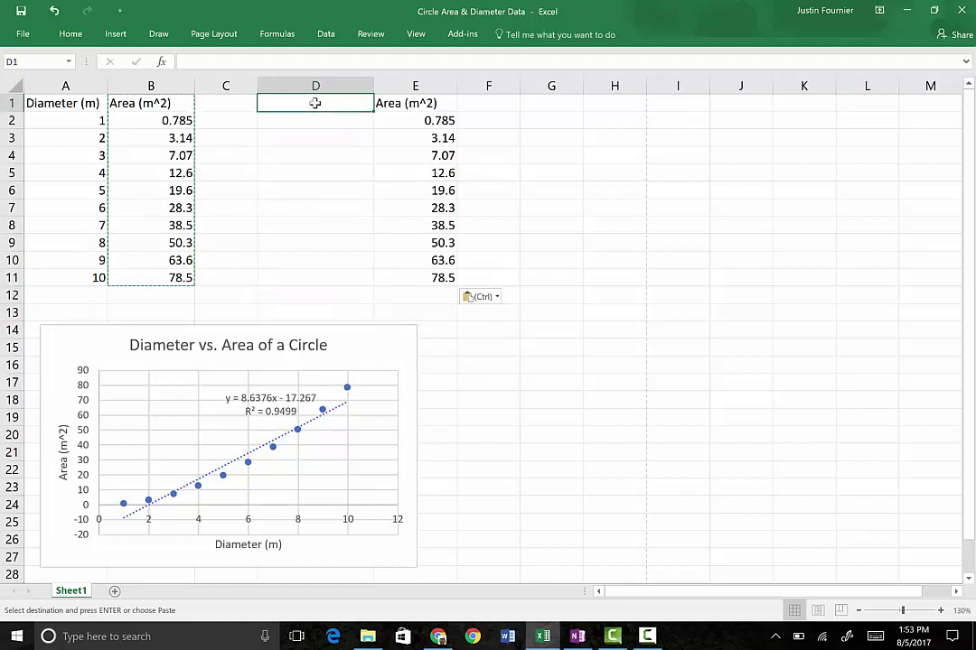
text(Dia)
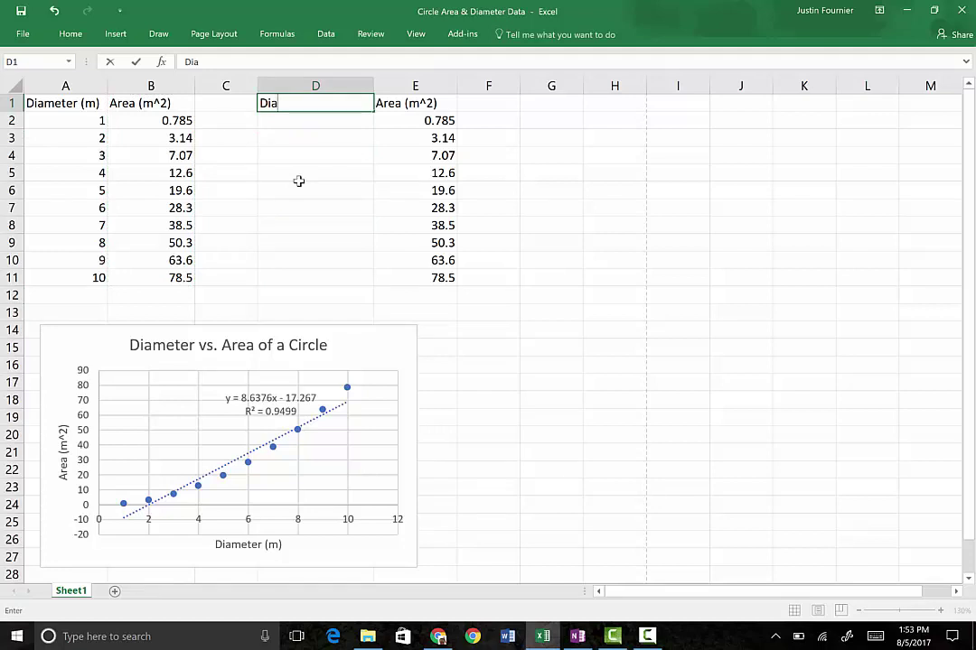
text(meter^2 (m^2)
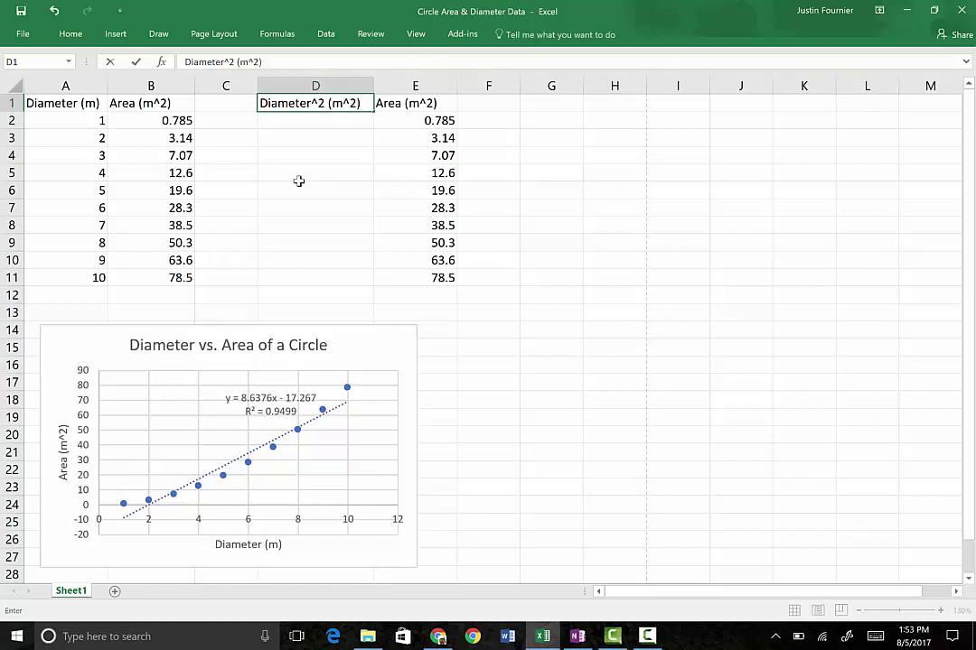
key(Return)
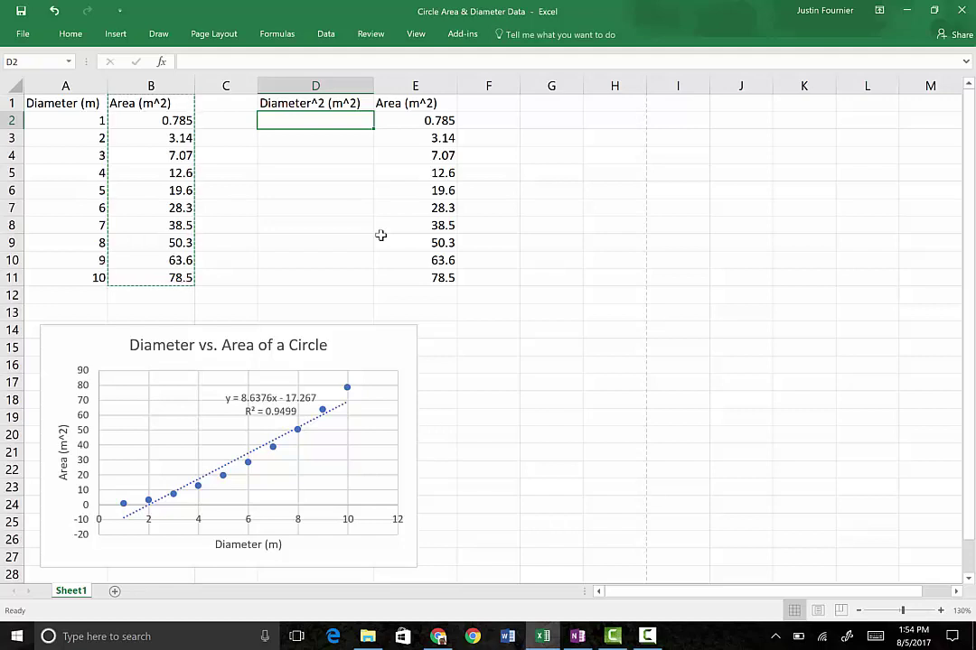
Calculate the squared diameters by entering =A2^2 in D2 and filling the formula down through D11
text(=)
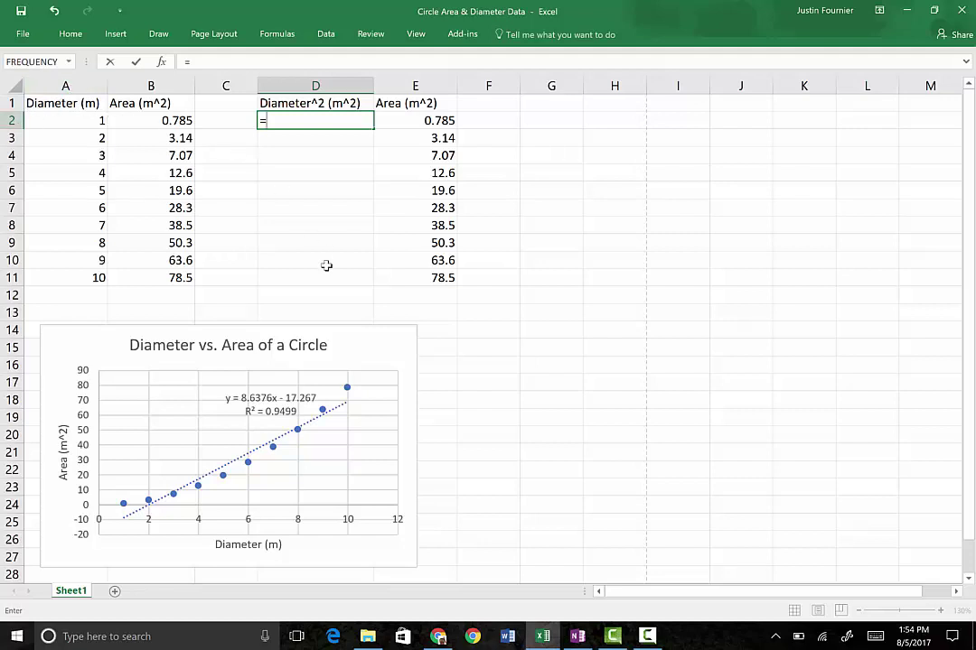
text(a2)
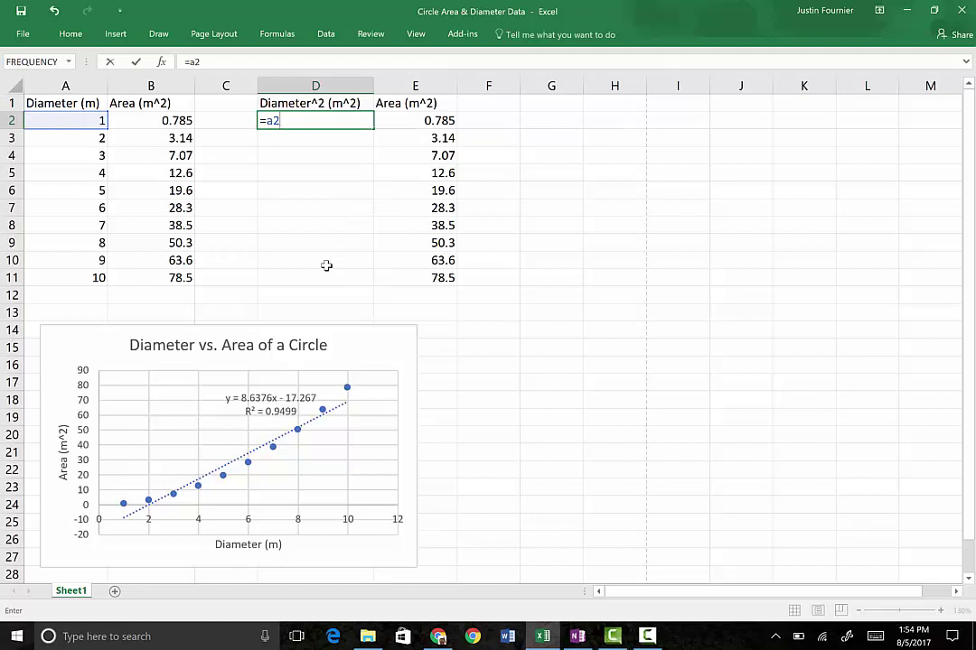
text(^2)
key(Return)
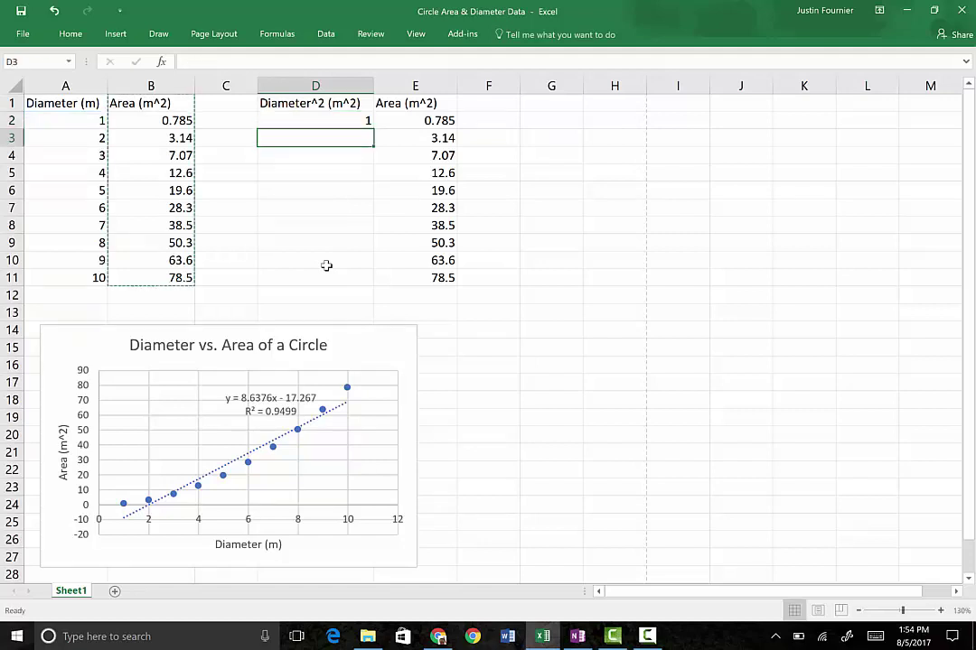
click(351, 120)
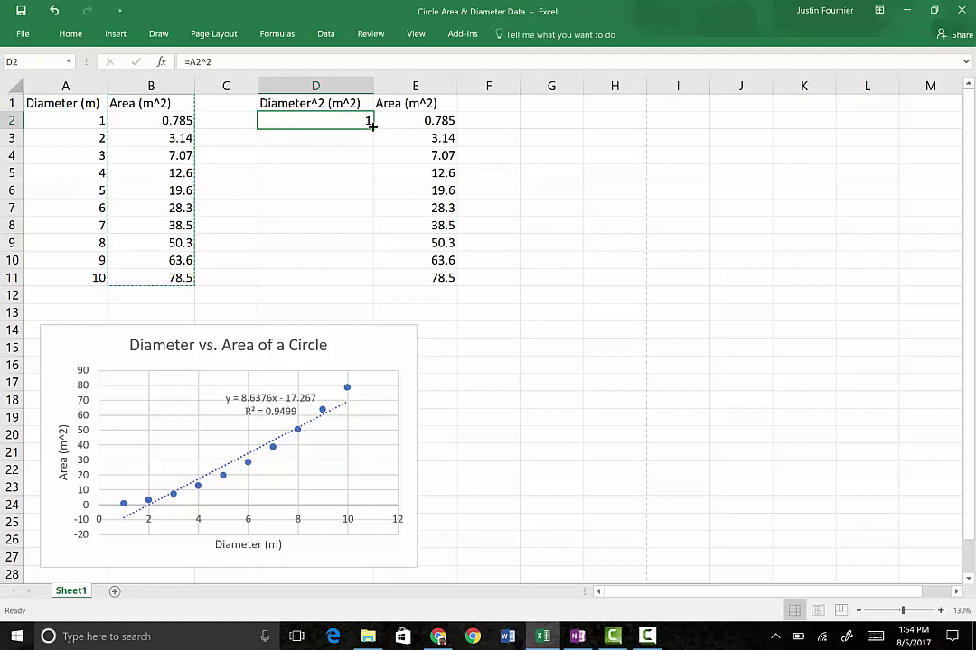
drag(372, 126, 370, 287)
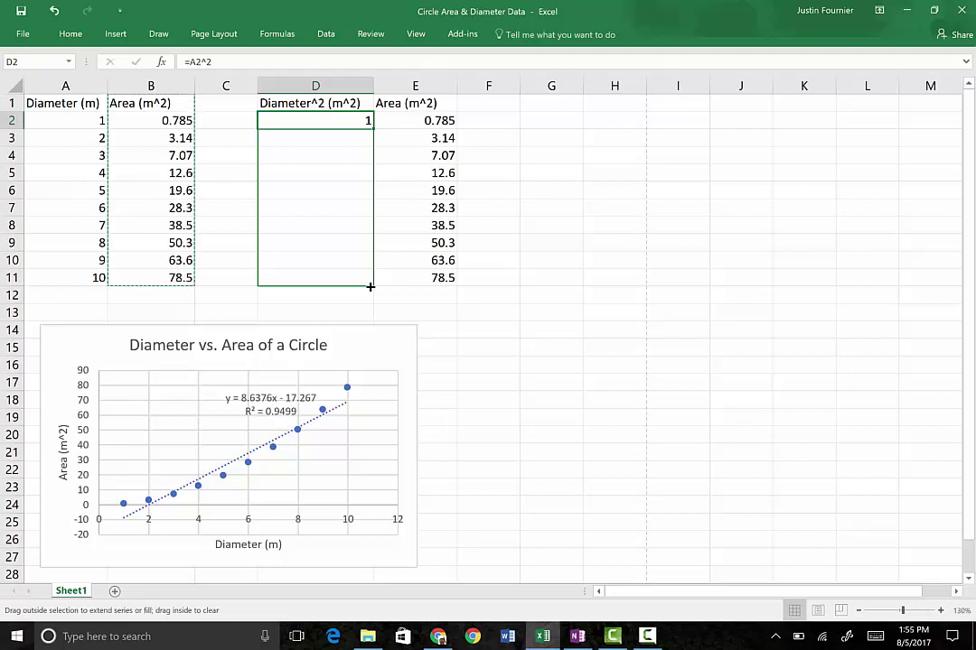
drag(369, 287, 372, 286)
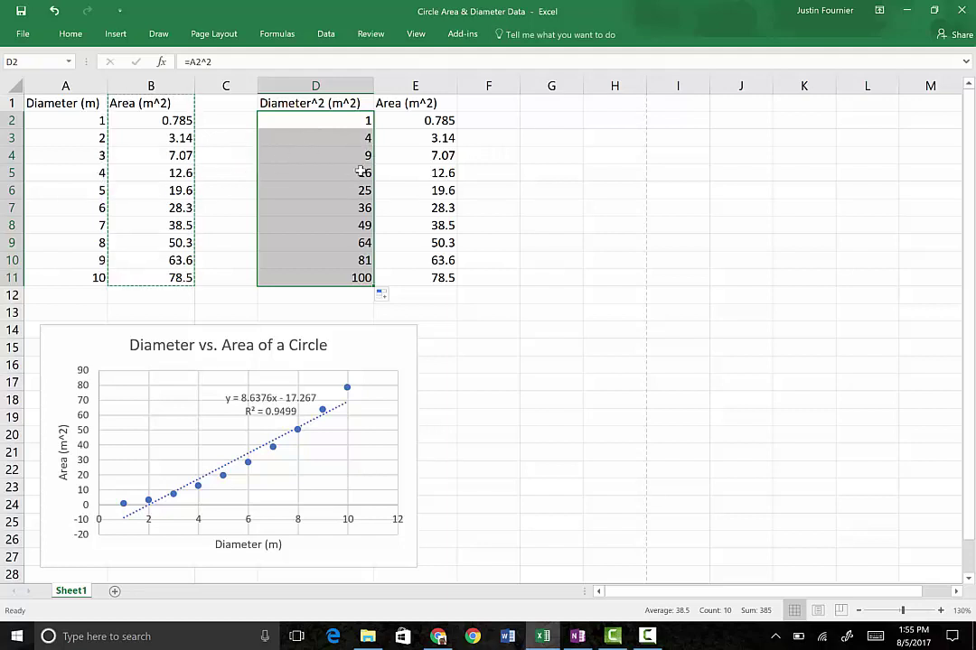
click(461, 312)
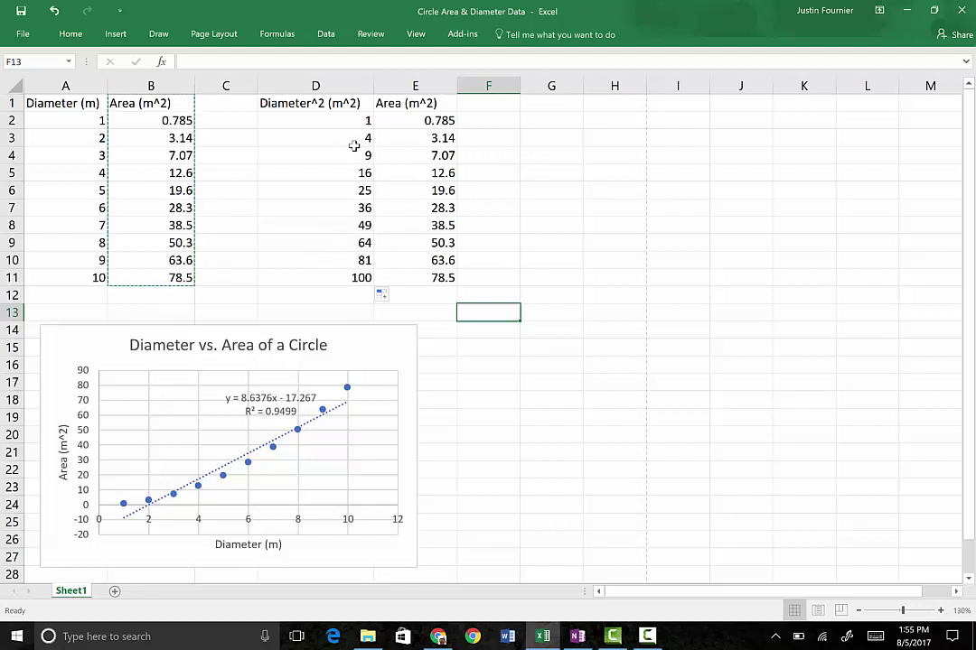
Insert a markers-only scatter chart from the squared diameter and area data in D1:E11
click(335, 105)
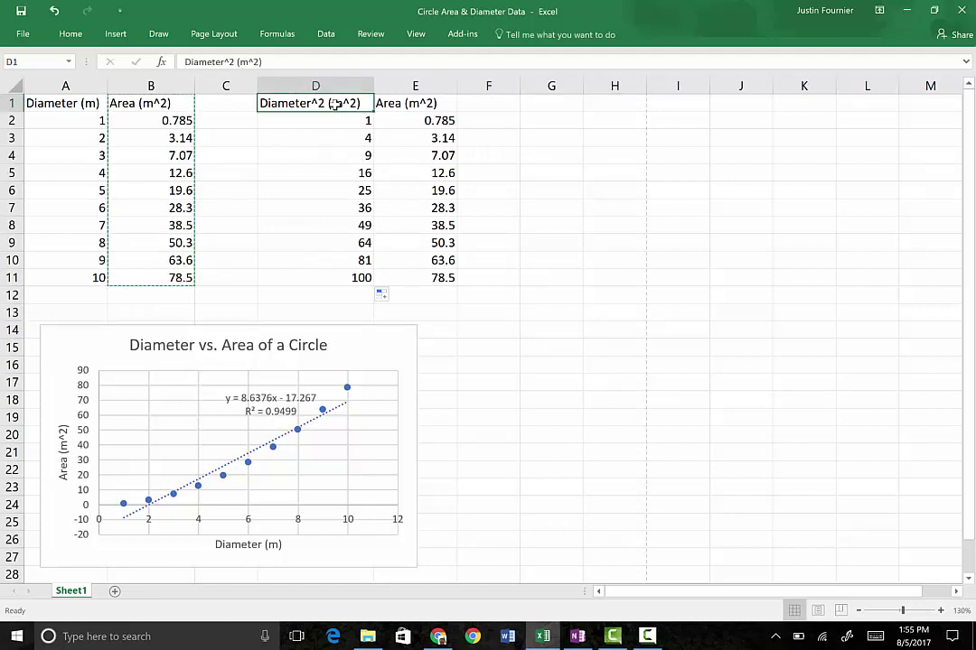
drag(334, 105, 440, 278)
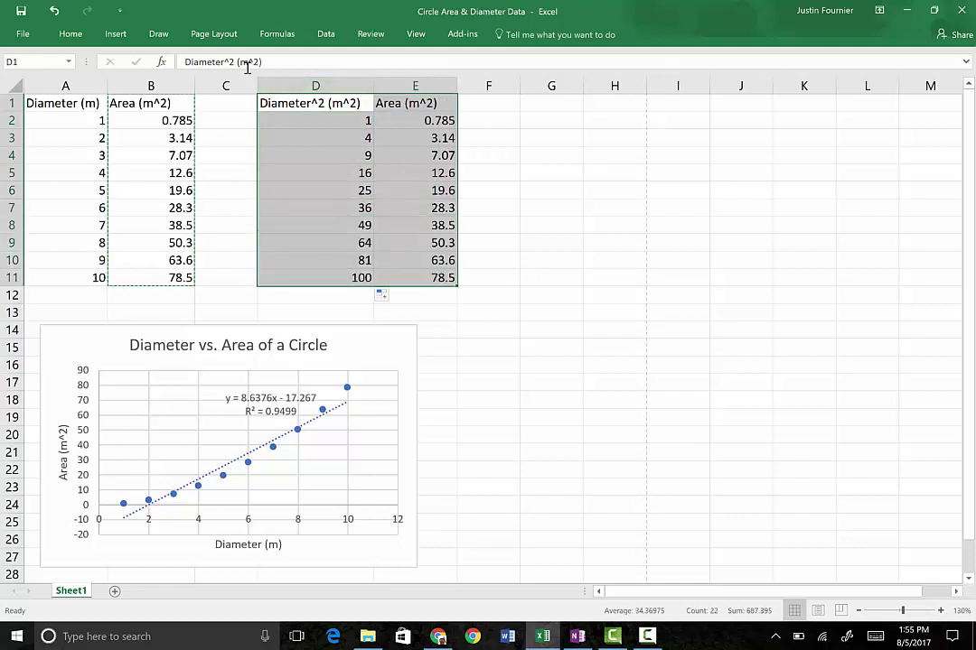
click(112, 34)
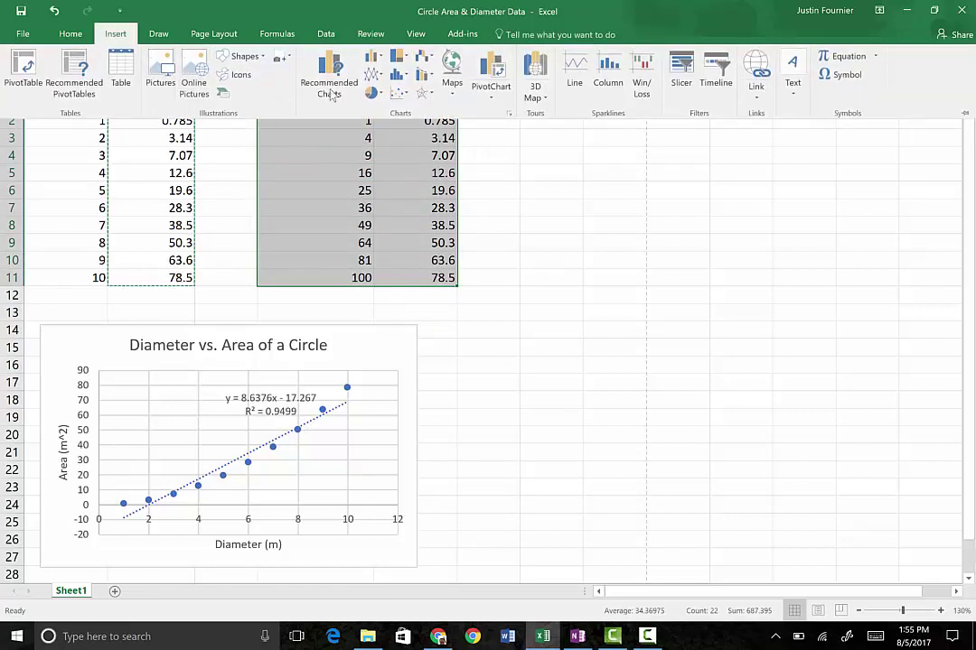
click(398, 94)
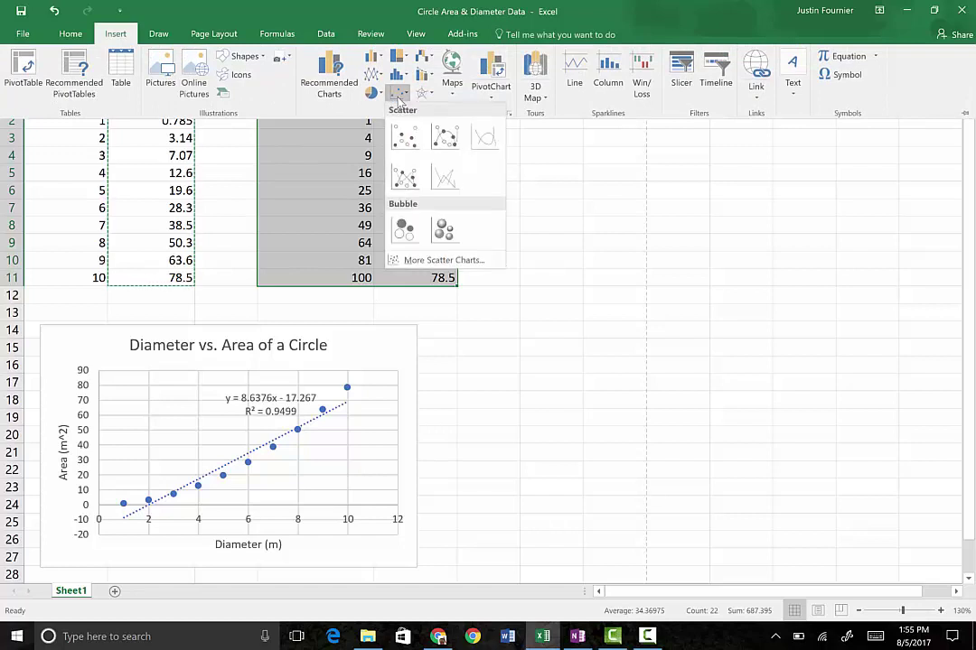
click(404, 137)
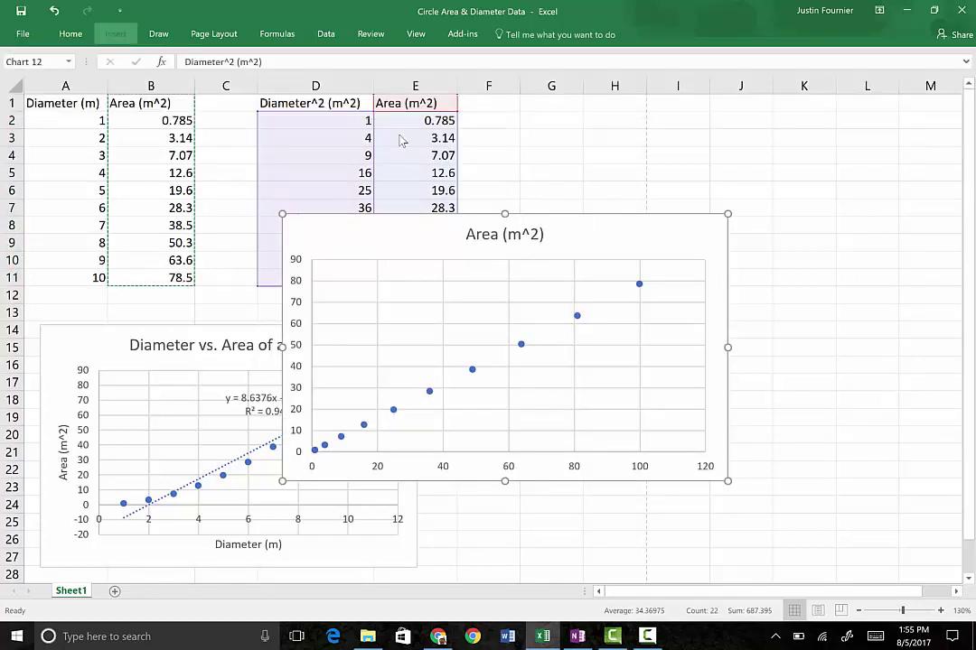
Change the new chart's title to "Diameter^2 vs. Area of a Circle"
click(533, 237)
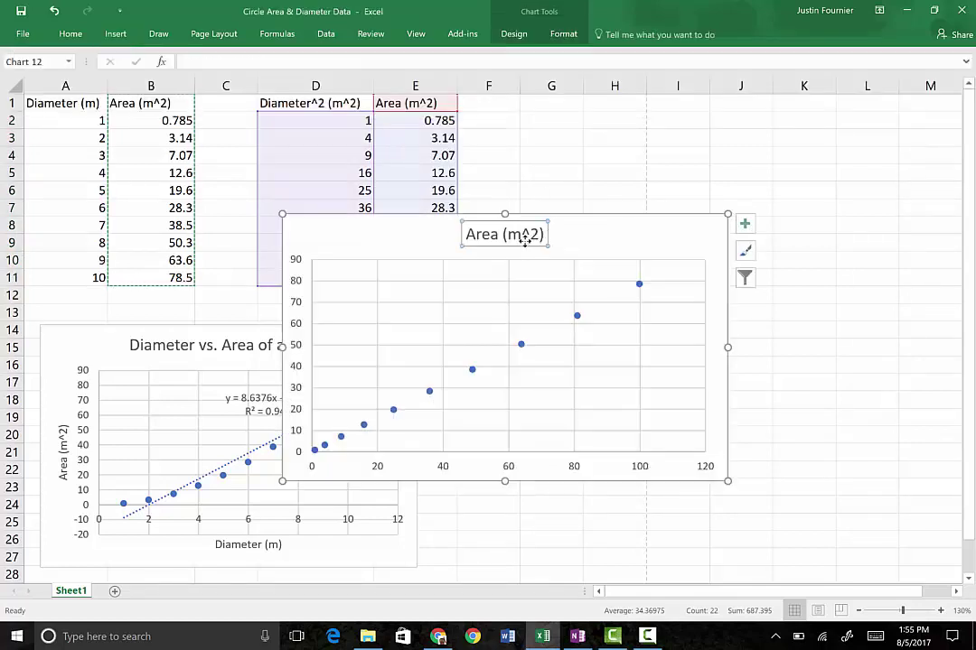
click(500, 234)
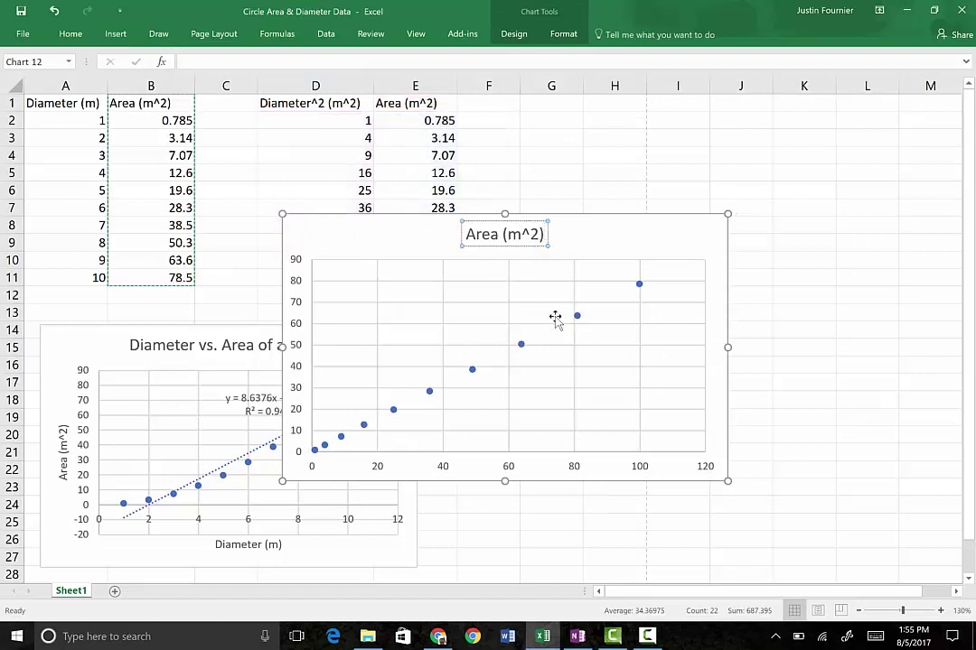
key(BackSpace)
key(BackSpace)
key(BackSpace)
key(BackSpace)
key(BackSpace)
key(BackSpace)
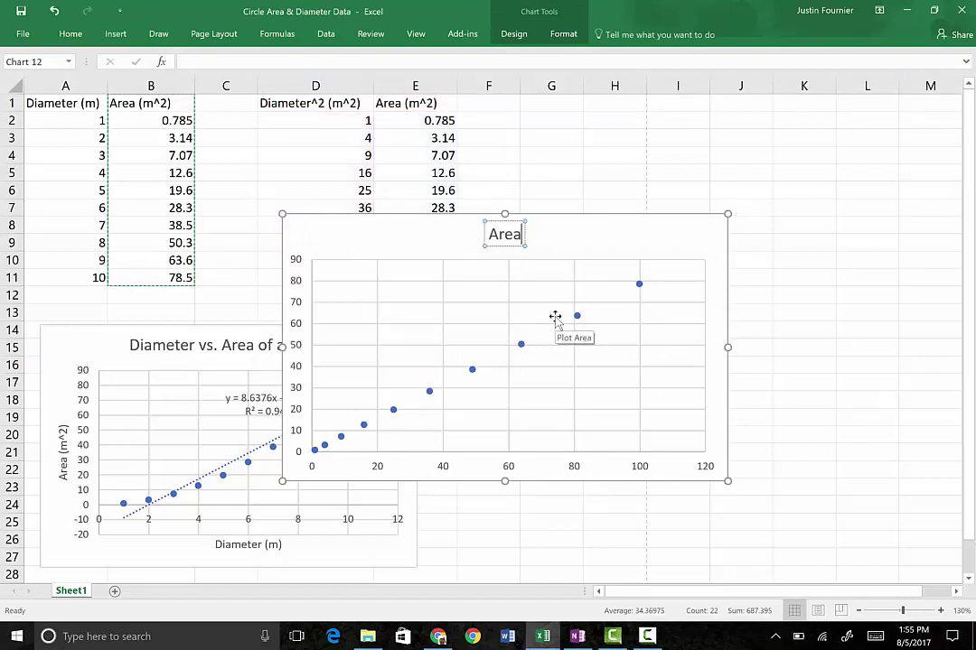
key(Home)
text(Dia)
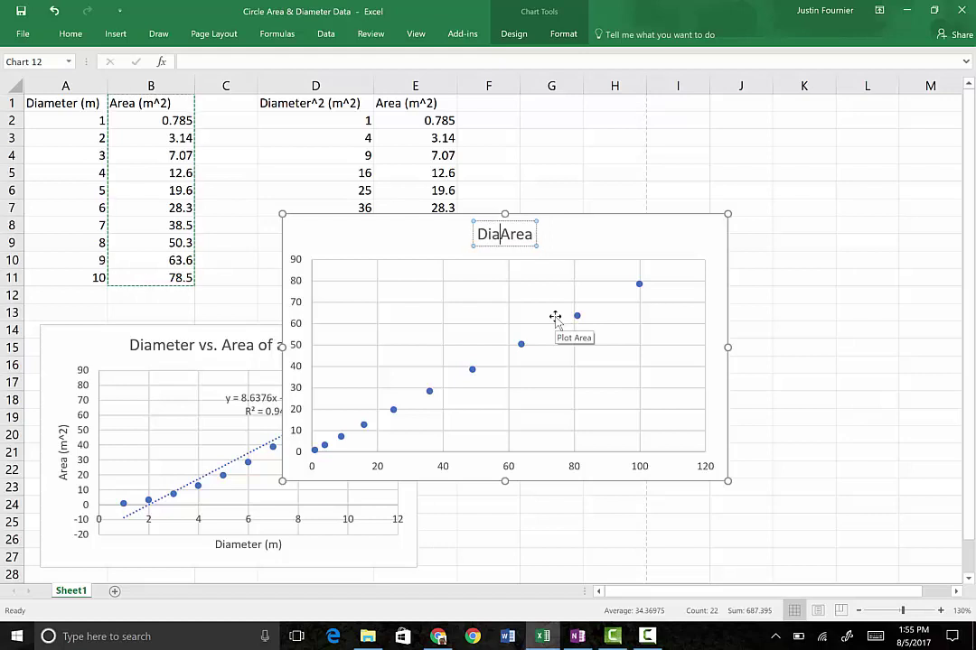
text(meter)
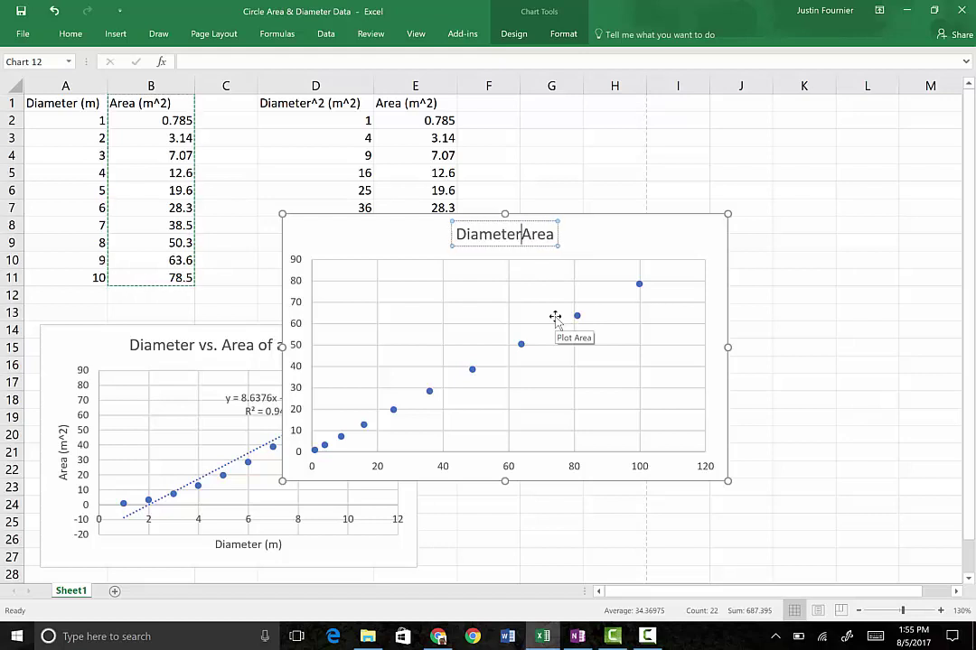
text(^2 )
text(vs.)
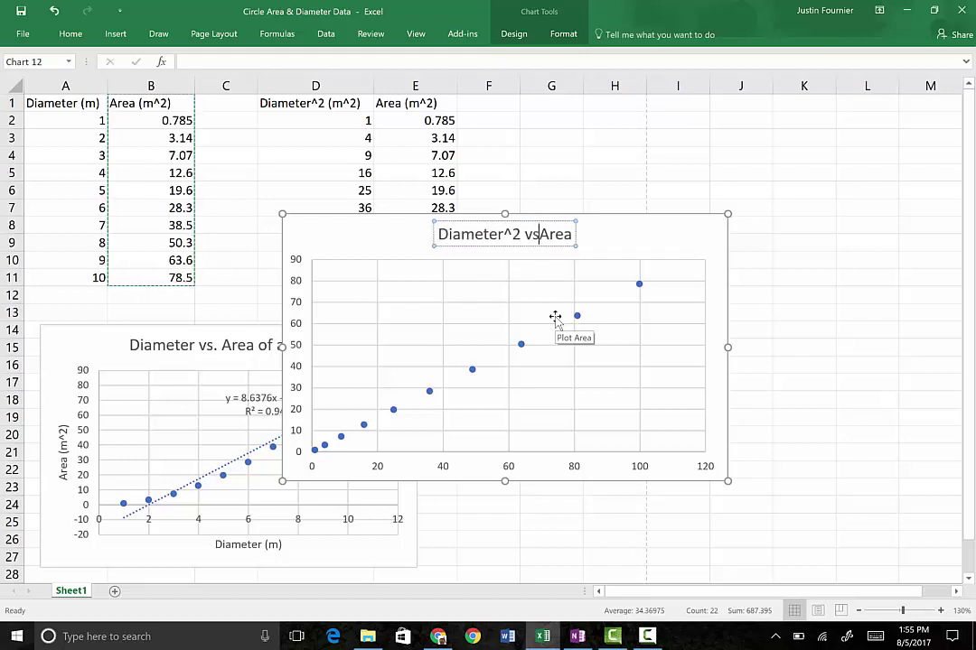
key(Right)
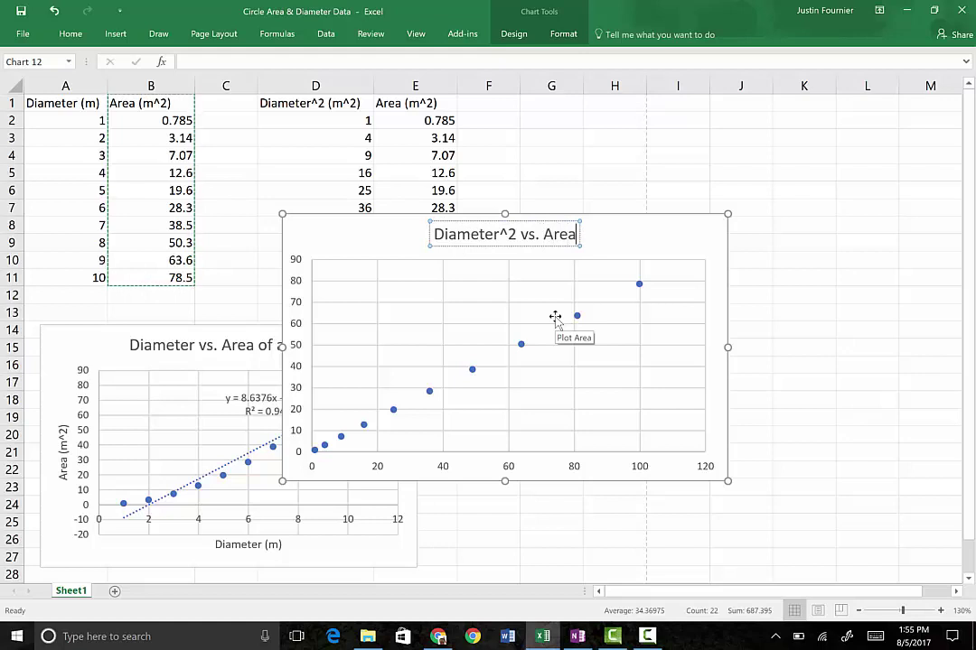
text(of)
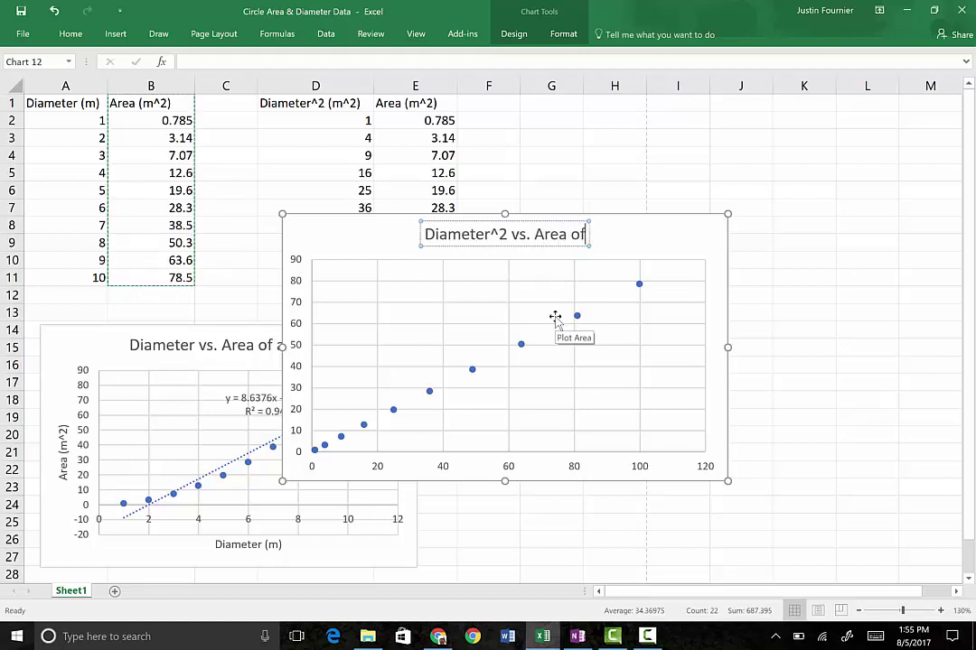
text( a Circ)
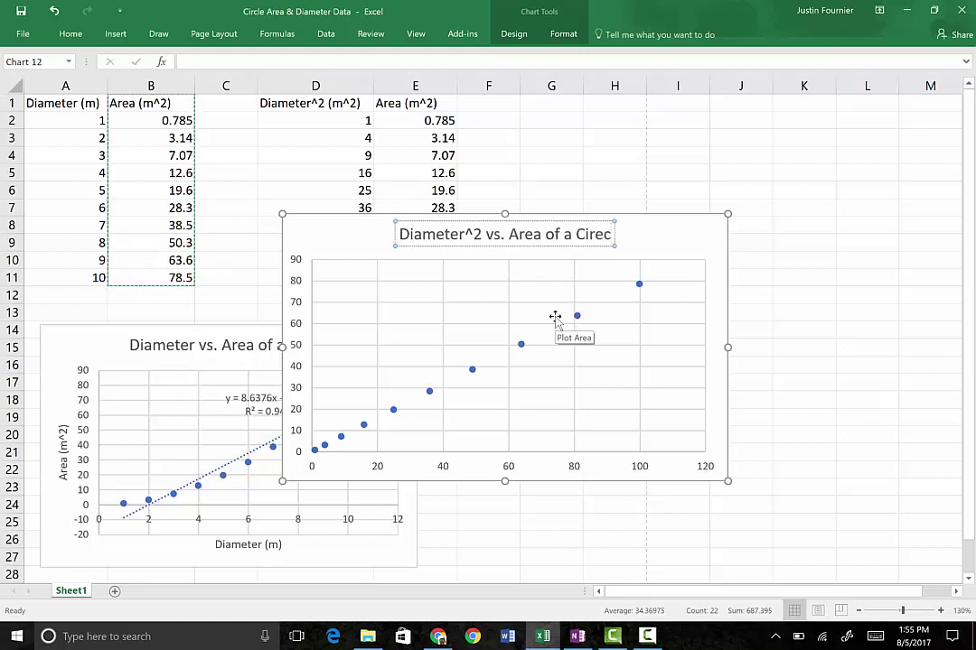
text(le)
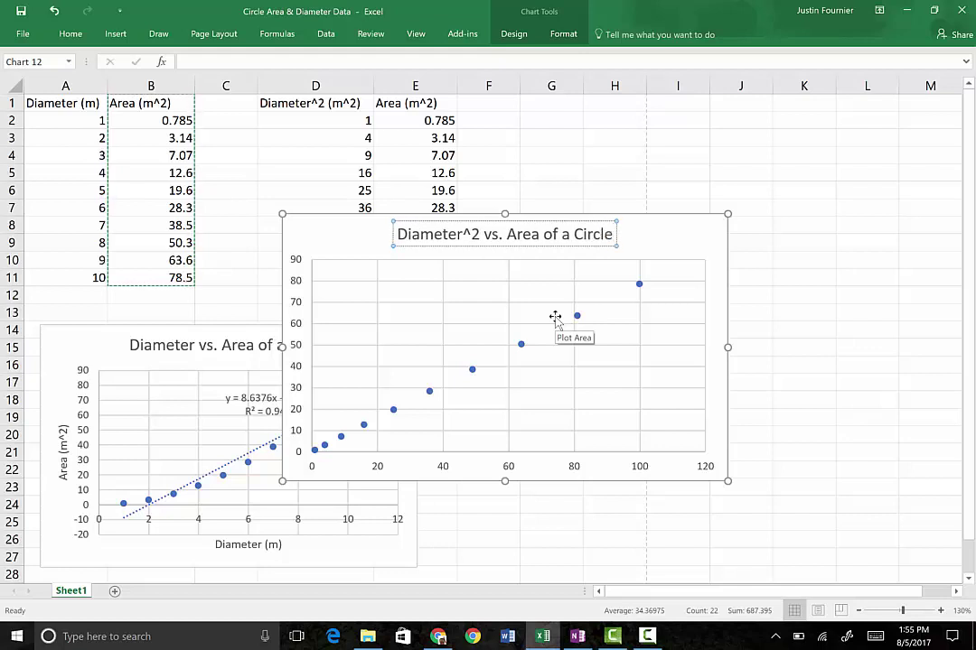
key(Escape)
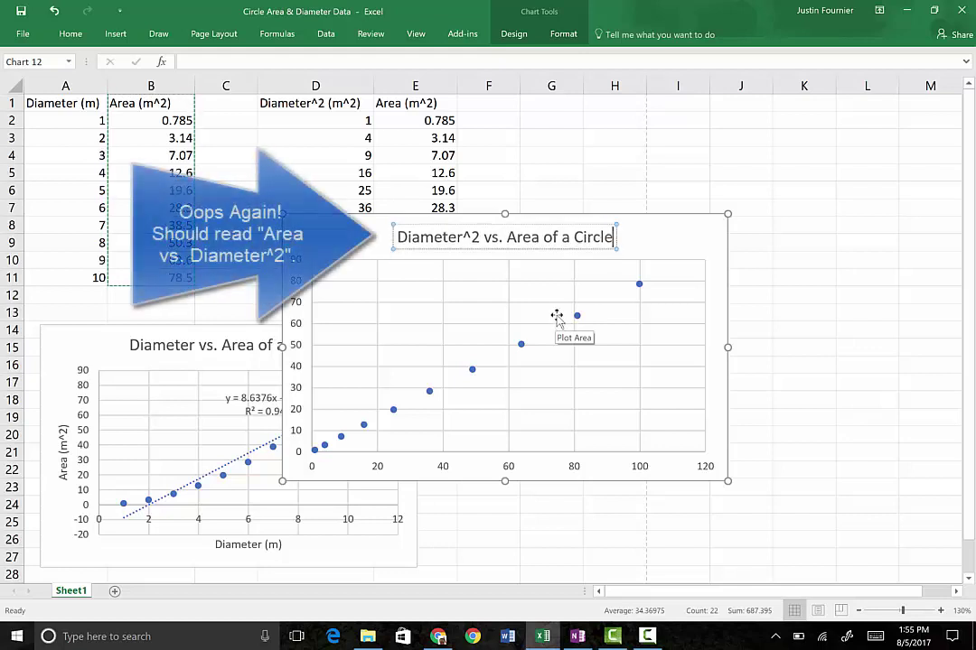
click(676, 238)
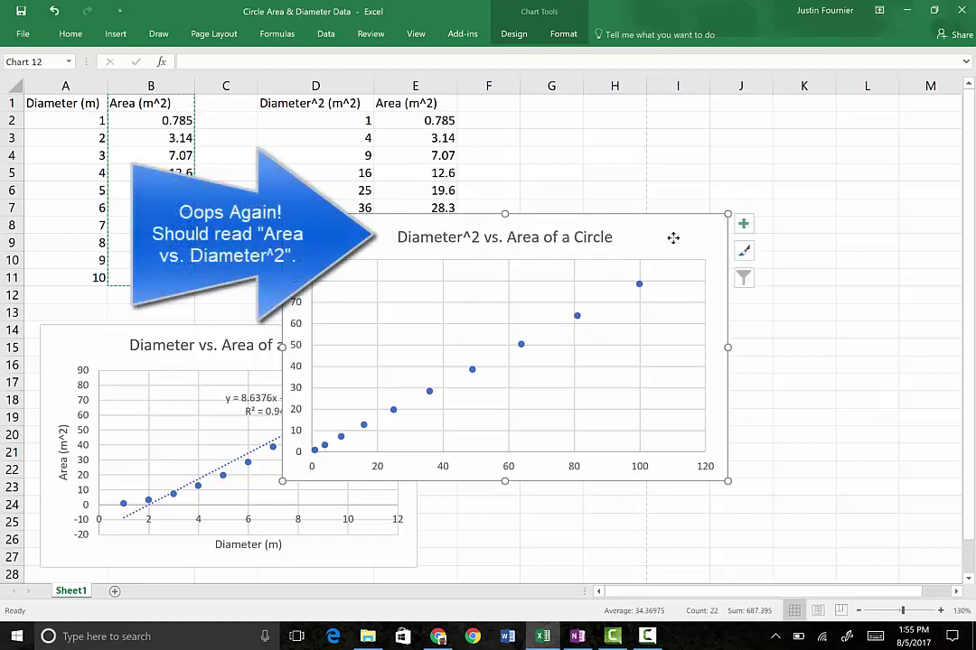
Add axis titles to the squared-diameter chart and name the vertical axis "Area (m^2)"
click(744, 224)
click(772, 258)
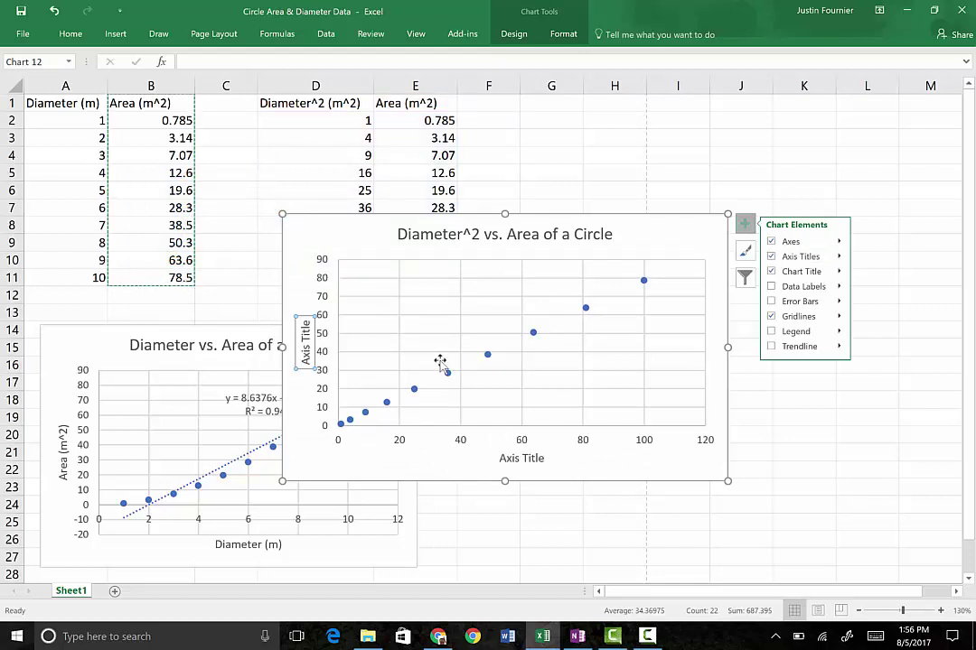
click(306, 356)
drag(305, 363, 304, 323)
key(Delete)
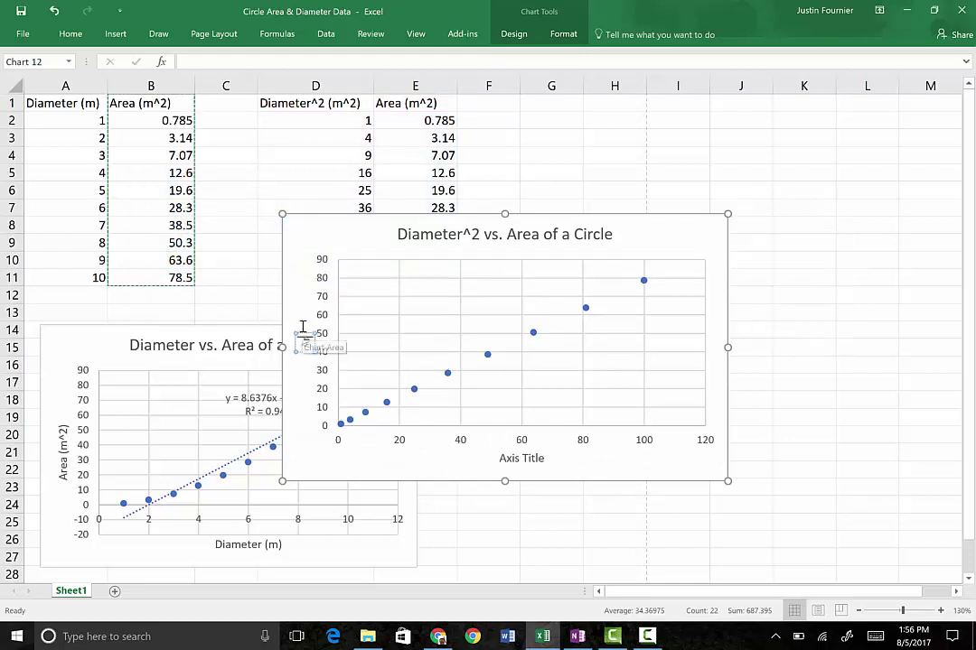
text(Area ()
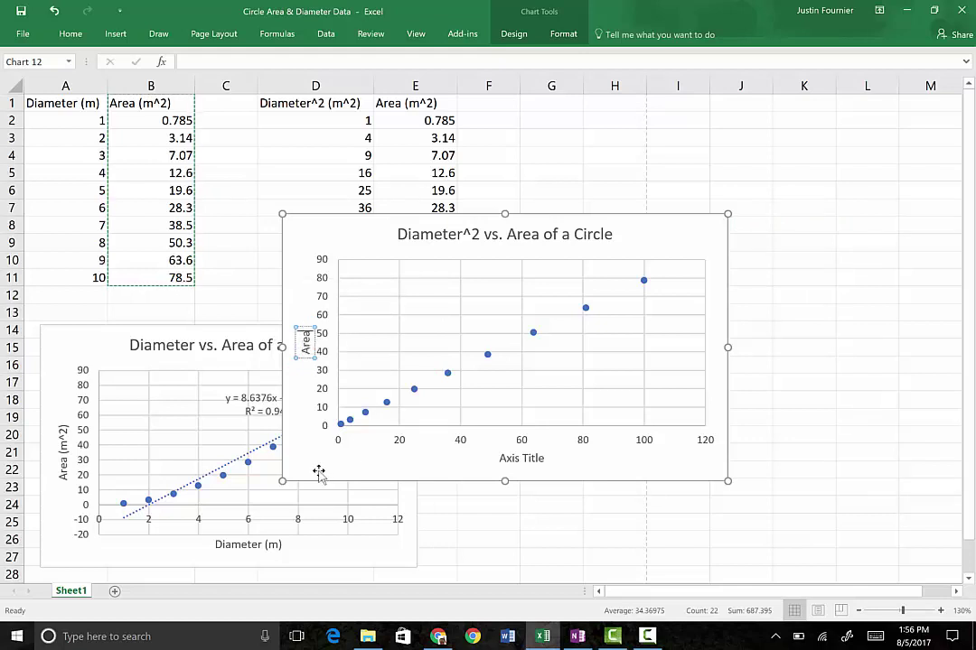
text(m)
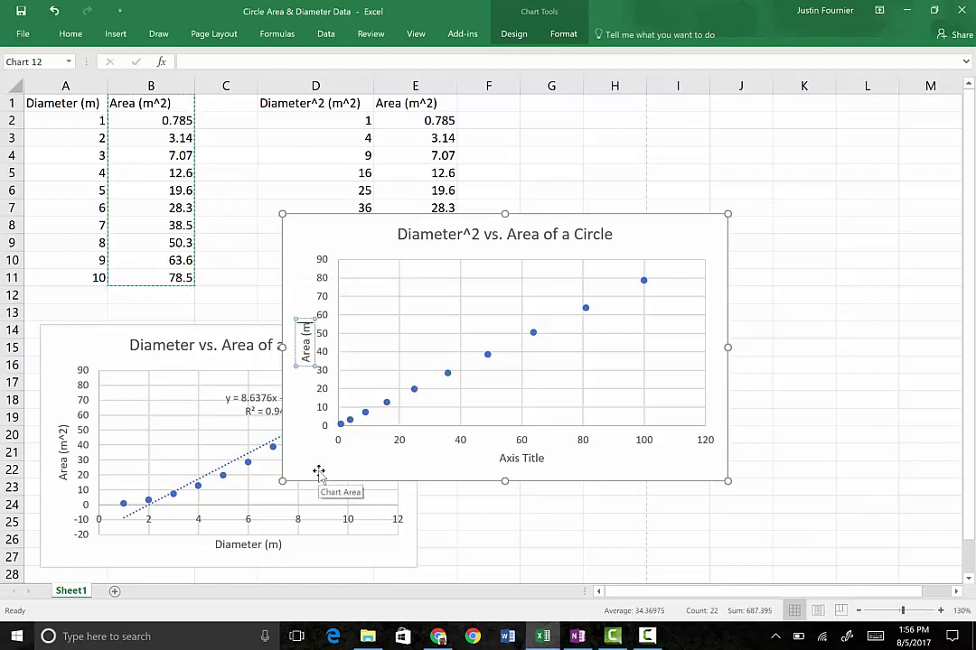
text(^2))
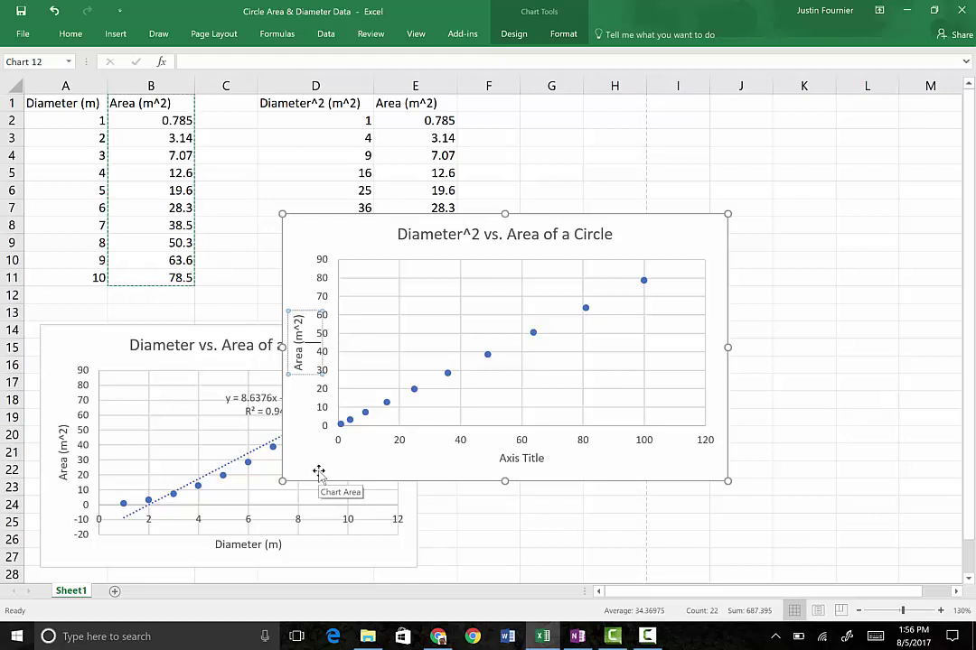
Name the horizontal axis of the squared-diameter chart "Diameter^2 (m^2)"
click(545, 459)
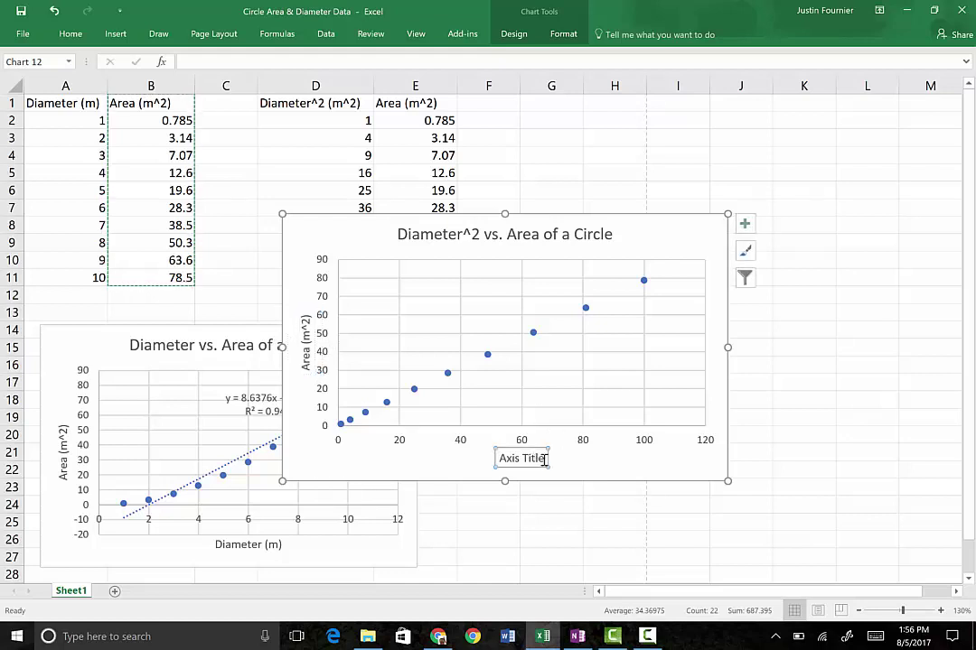
drag(545, 459, 519, 459)
click(473, 458)
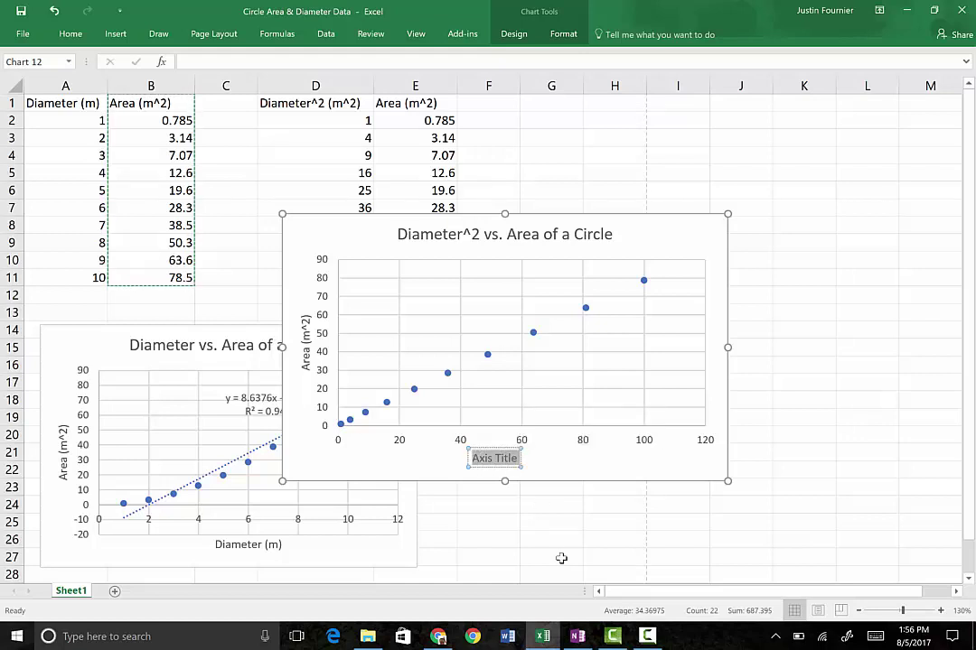
text(Di)
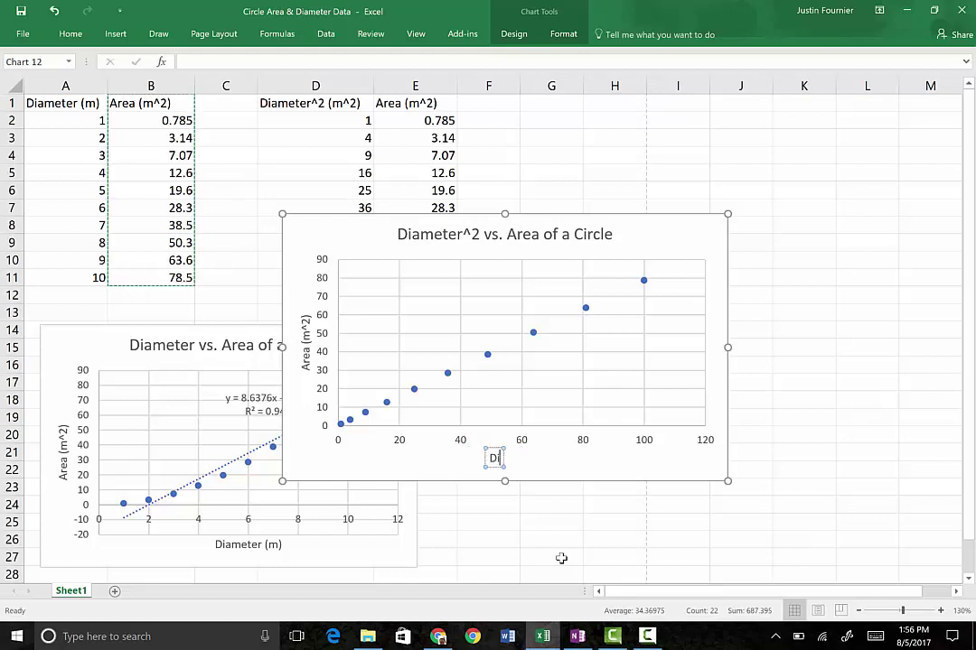
text(ameter)
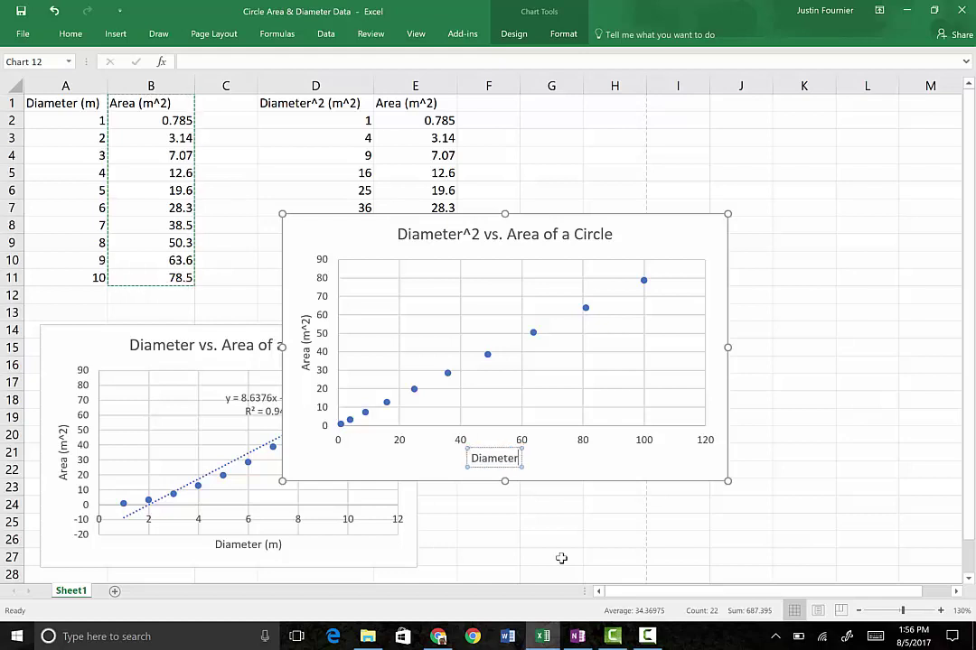
text(^2)
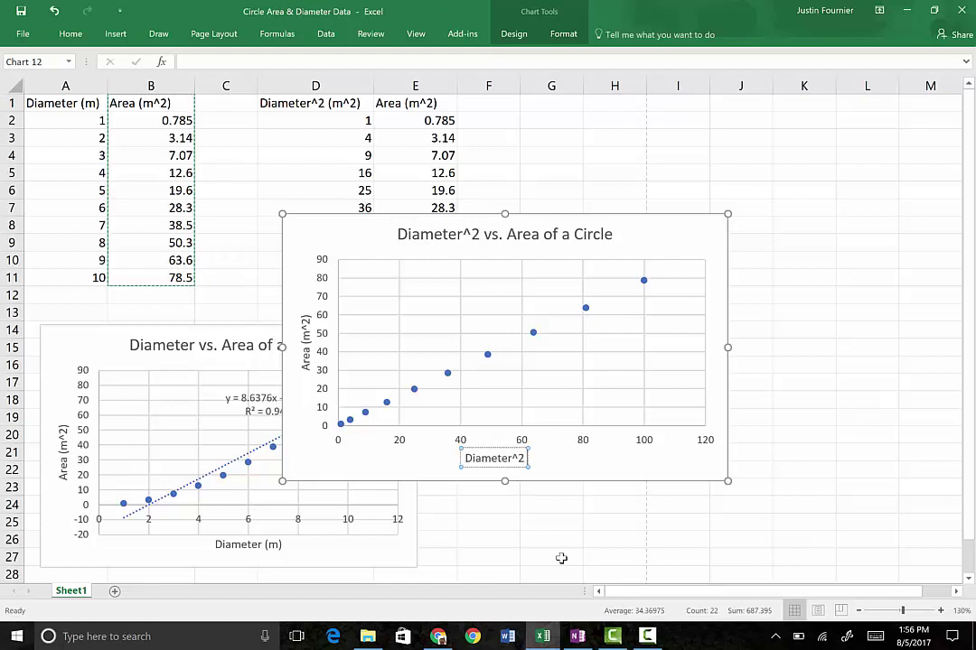
text( (m^2))
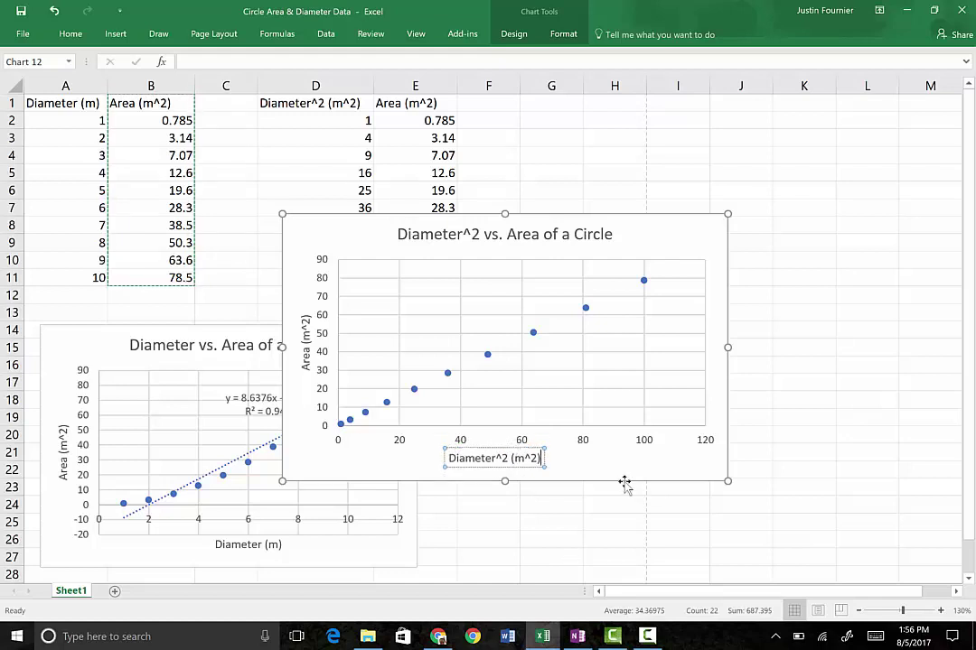
click(583, 470)
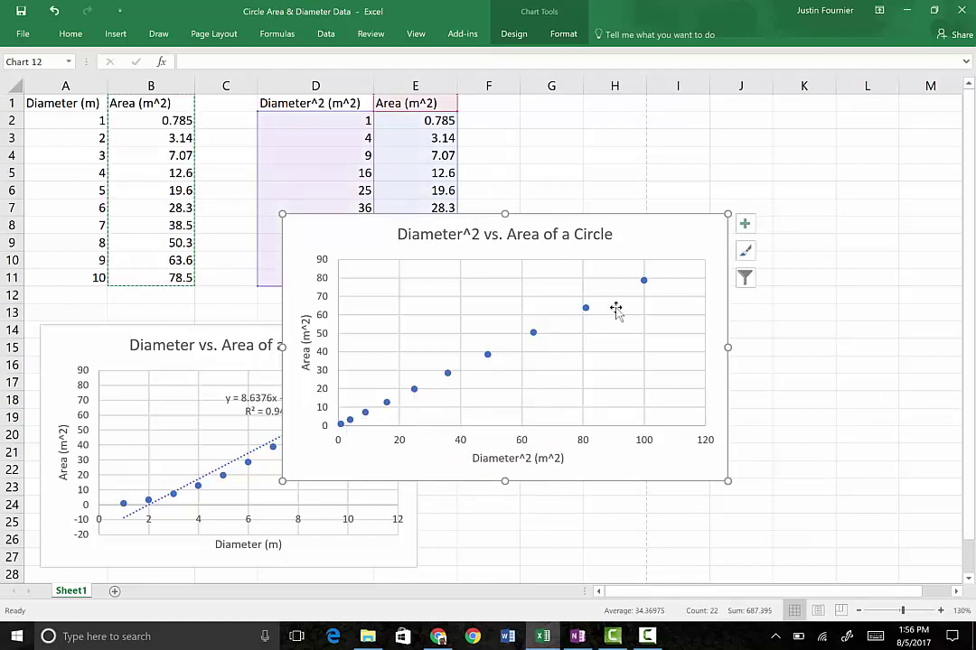
Add a linear trendline to the squared-diameter series, display its equation and R-squared value, and move that label clear of the line
click(415, 391)
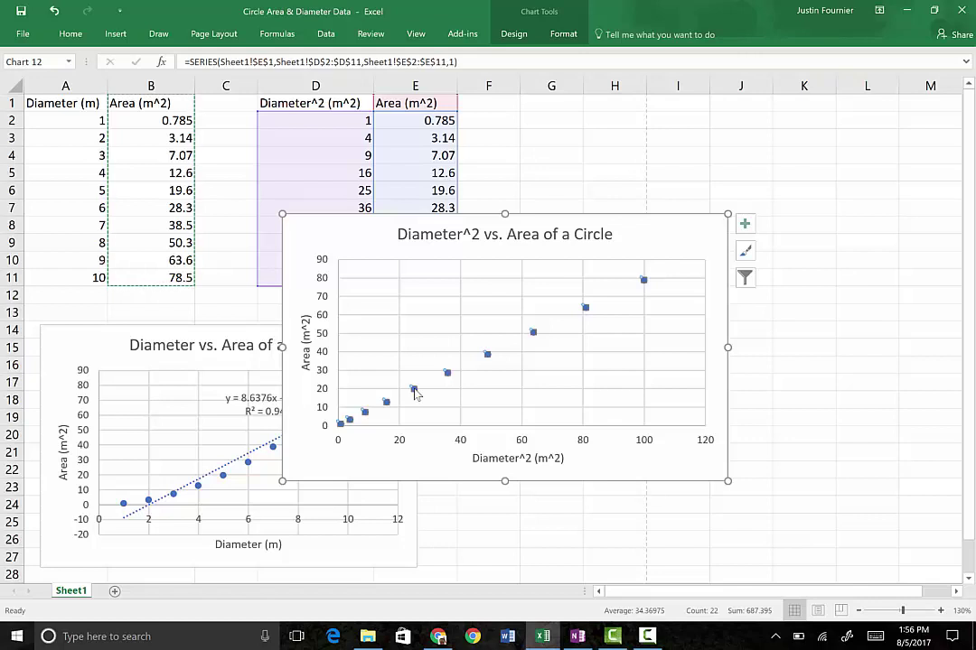
right_click(415, 393)
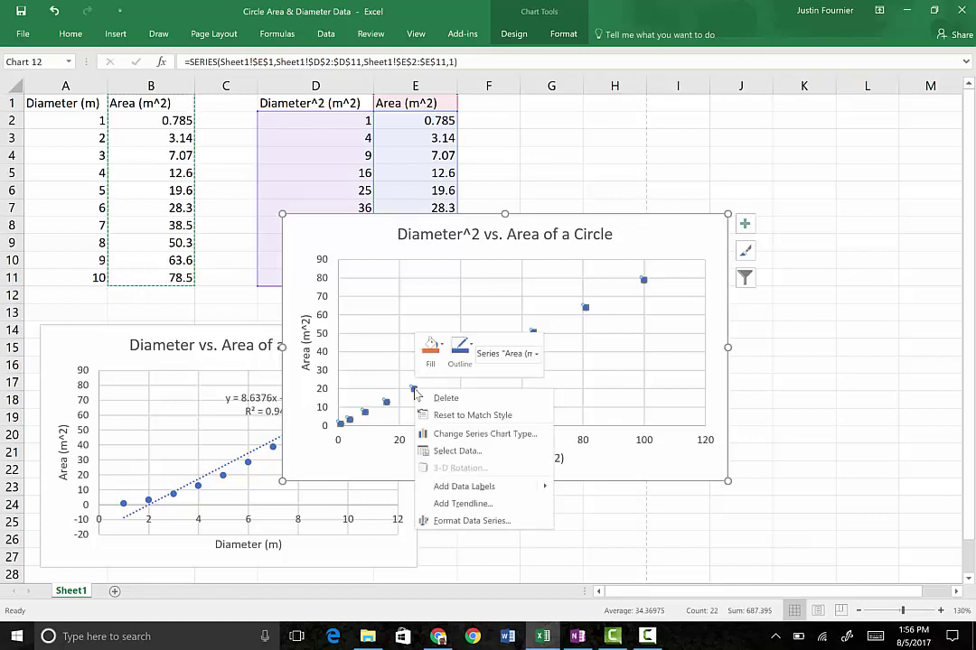
click(462, 504)
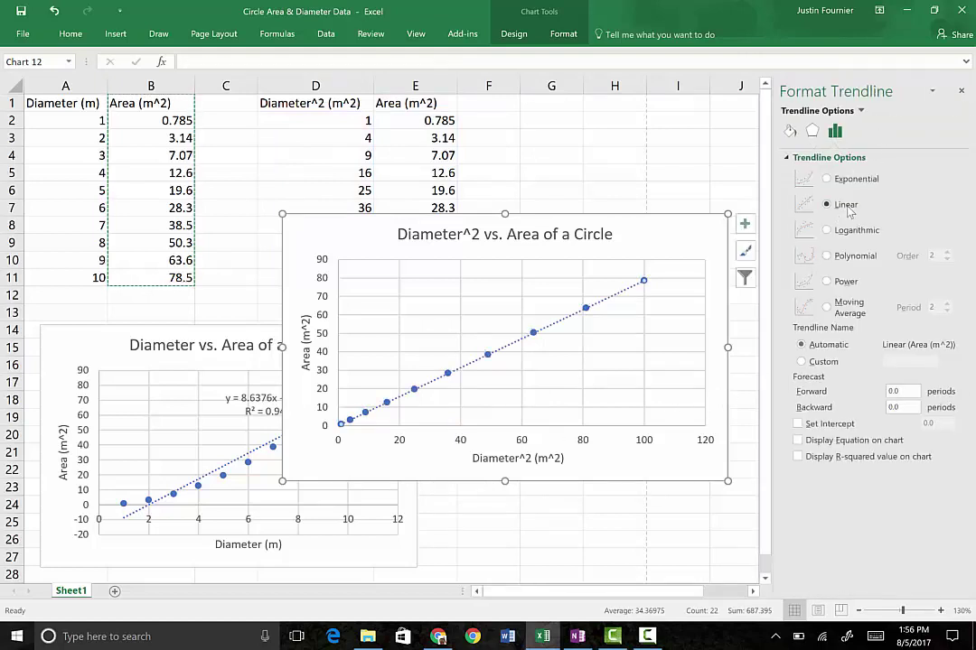
click(799, 440)
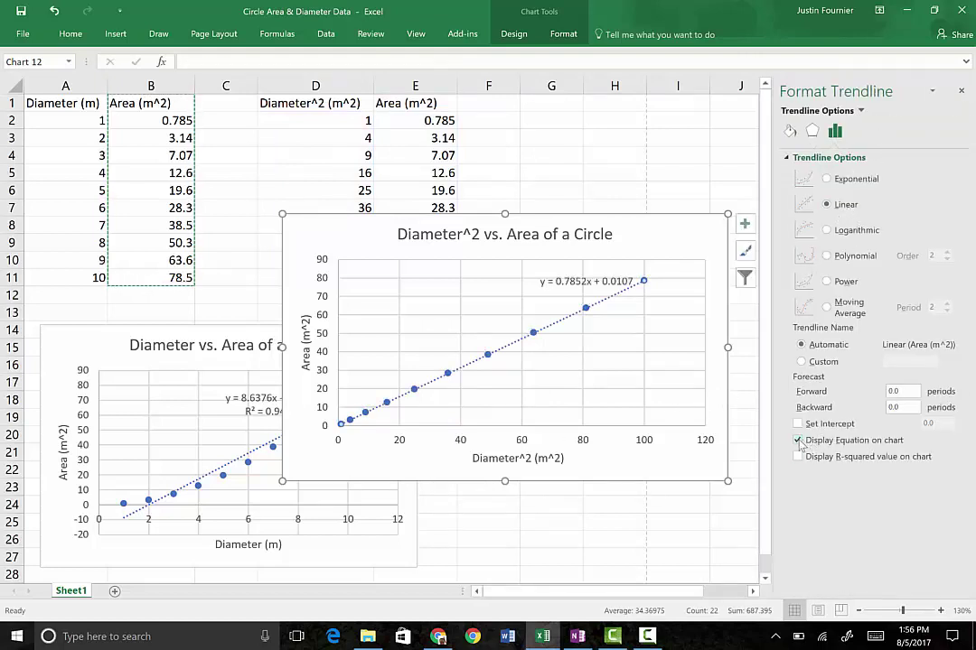
click(798, 458)
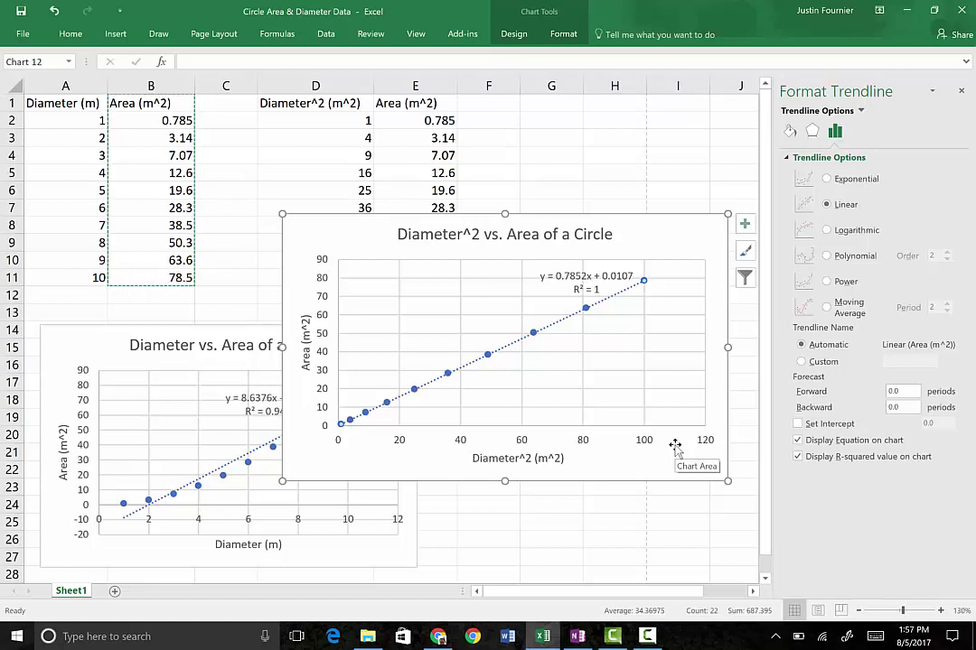
drag(580, 277, 530, 289)
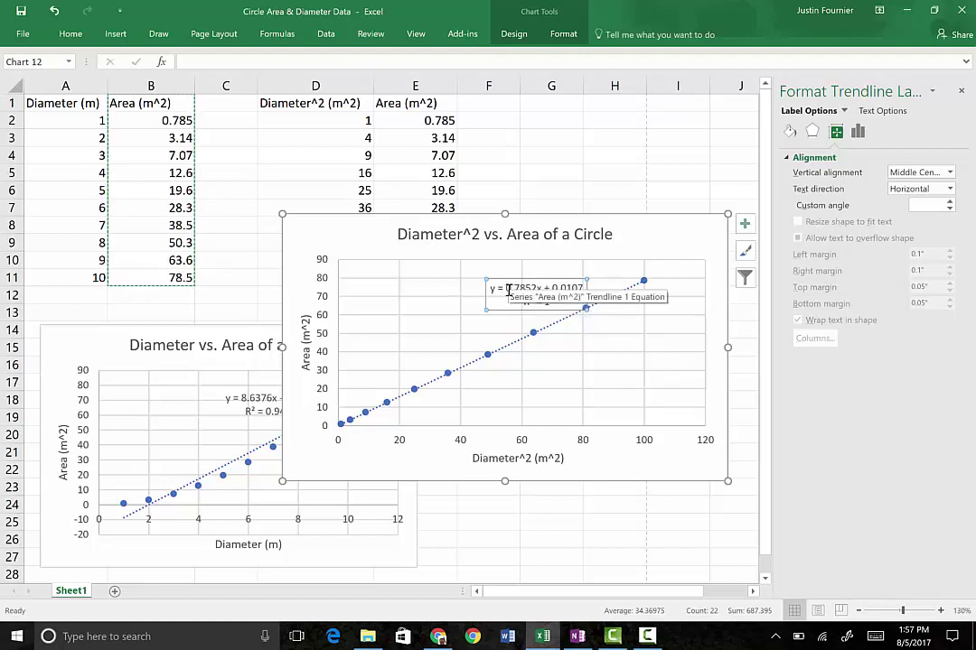
Record the squared-diameter trendline's slope, 0.7852, in cell G2 and close the formatting pane
drag(508, 289, 521, 290)
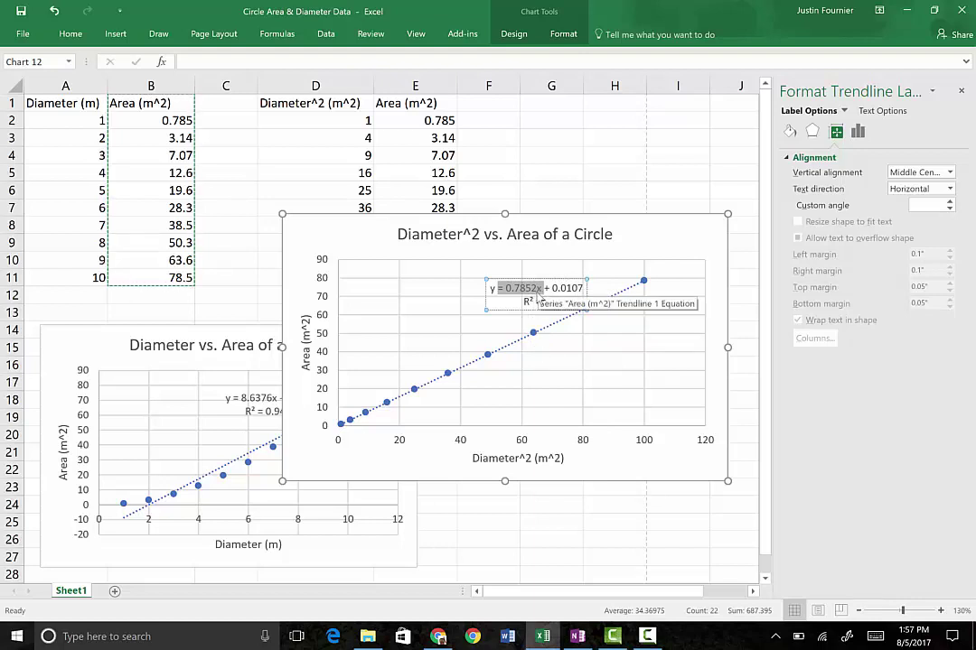
key(Escape)
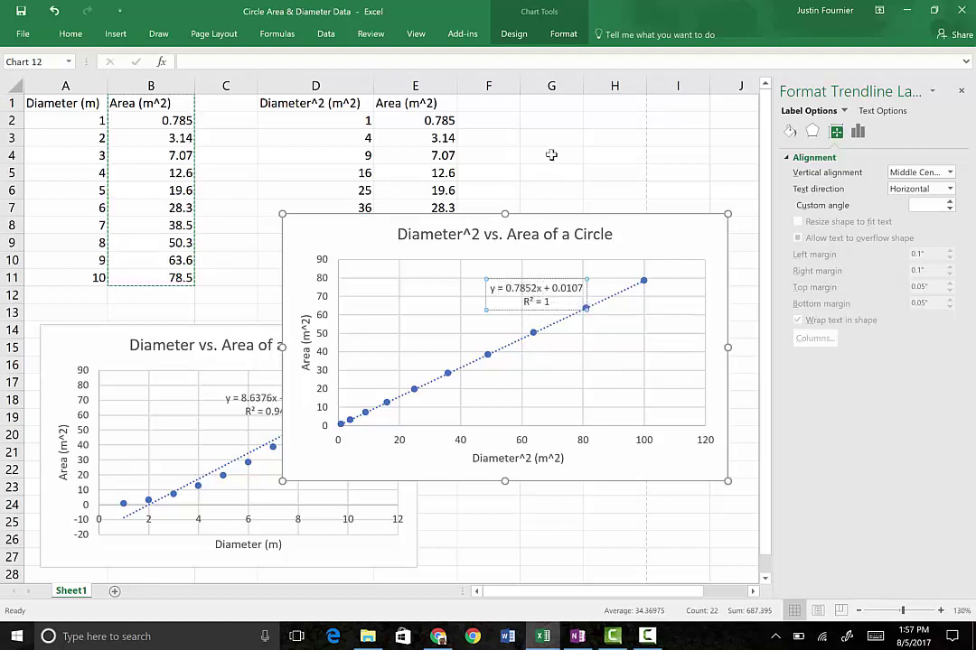
click(553, 125)
text(0)
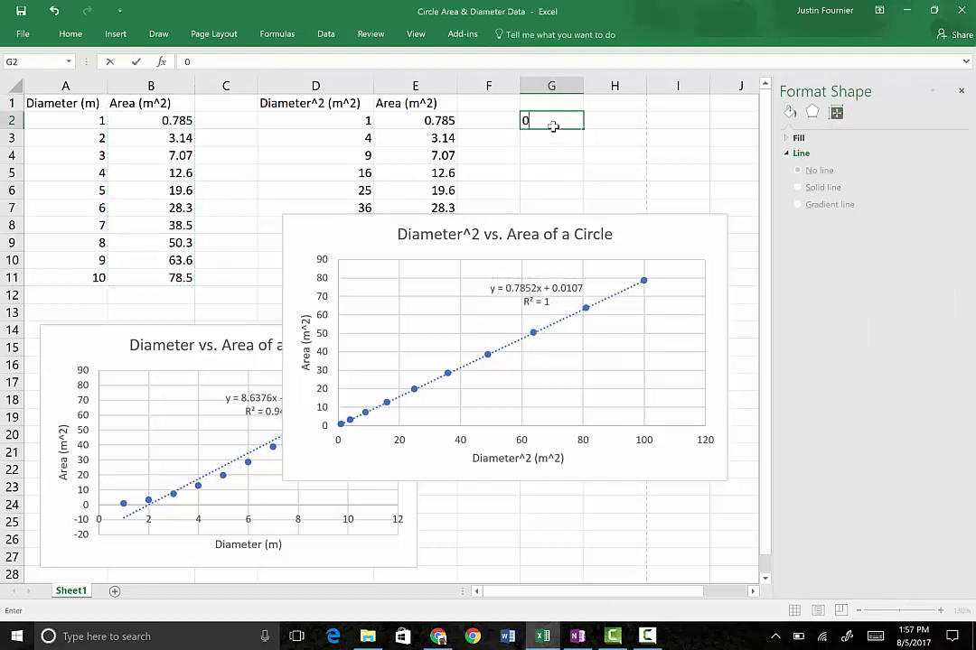
text(.7852)
key(Return)
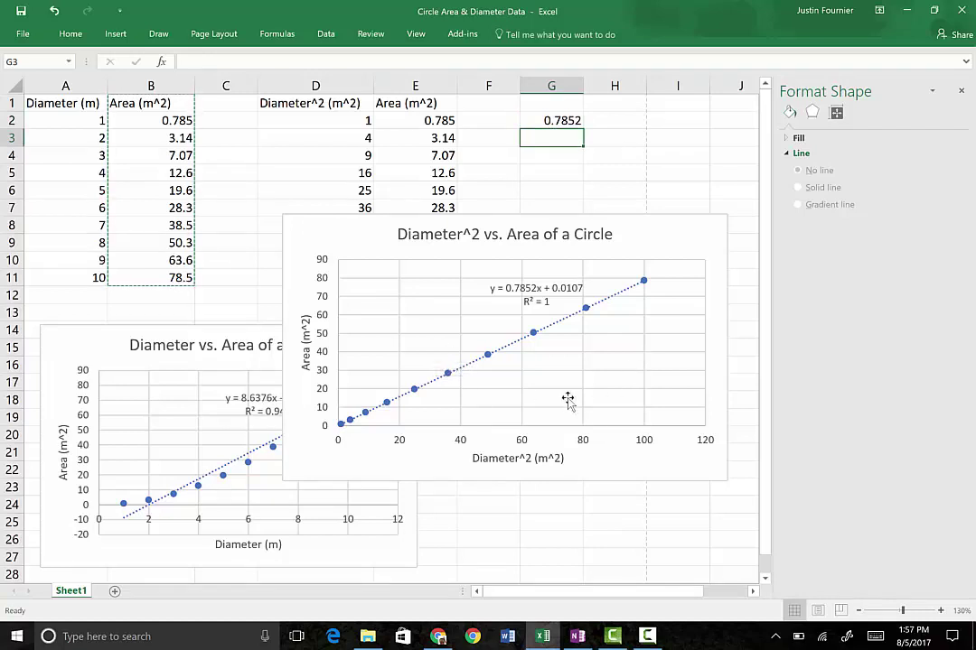
click(962, 92)
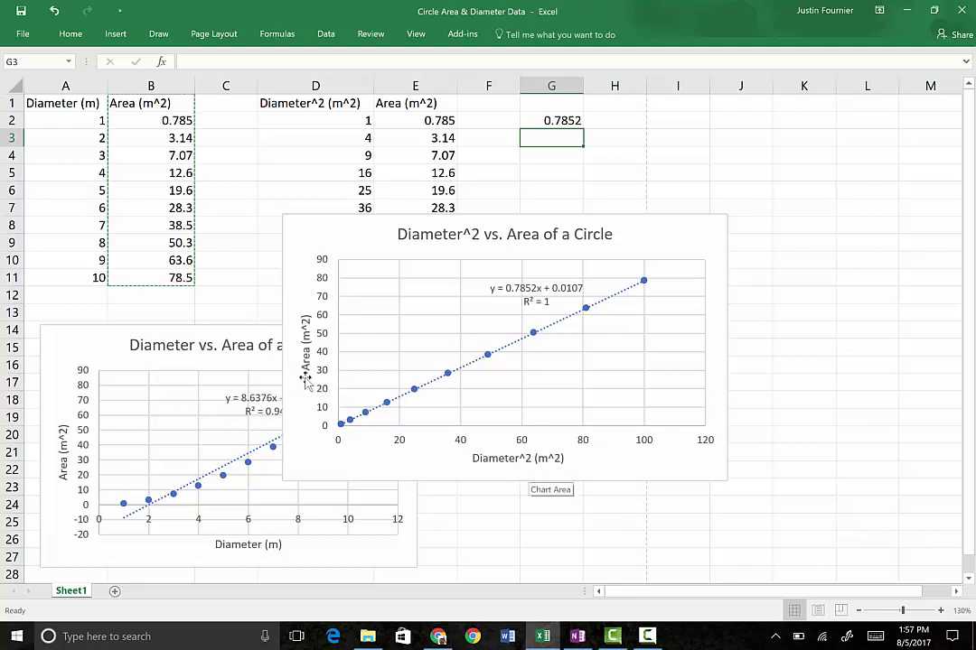
Change the squared-diameter chart's title to "Area vs. Diameter^2 of a Circle"
click(497, 235)
click(497, 235)
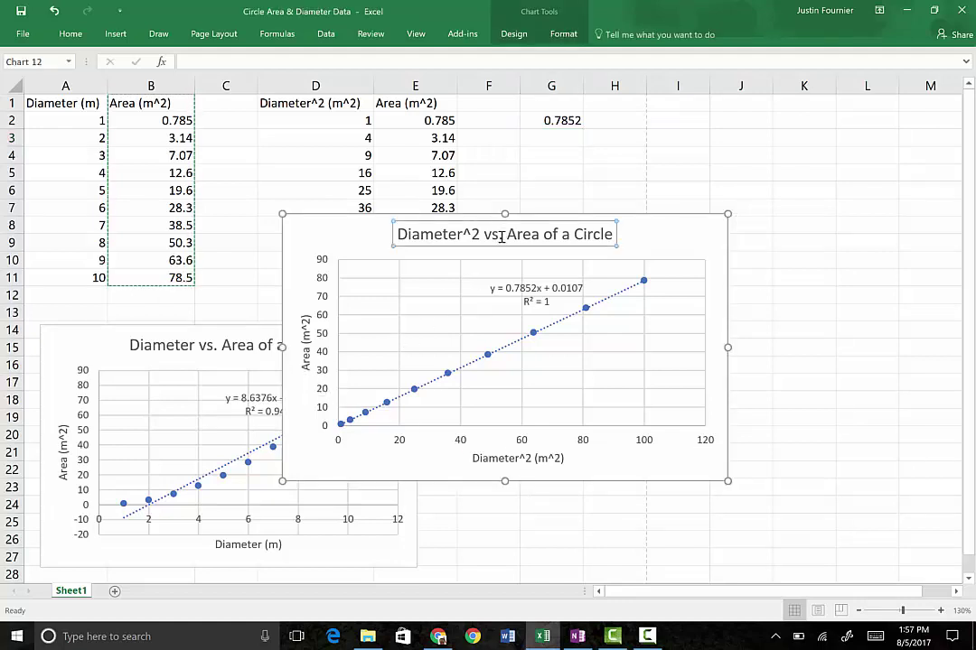
drag(497, 235, 429, 239)
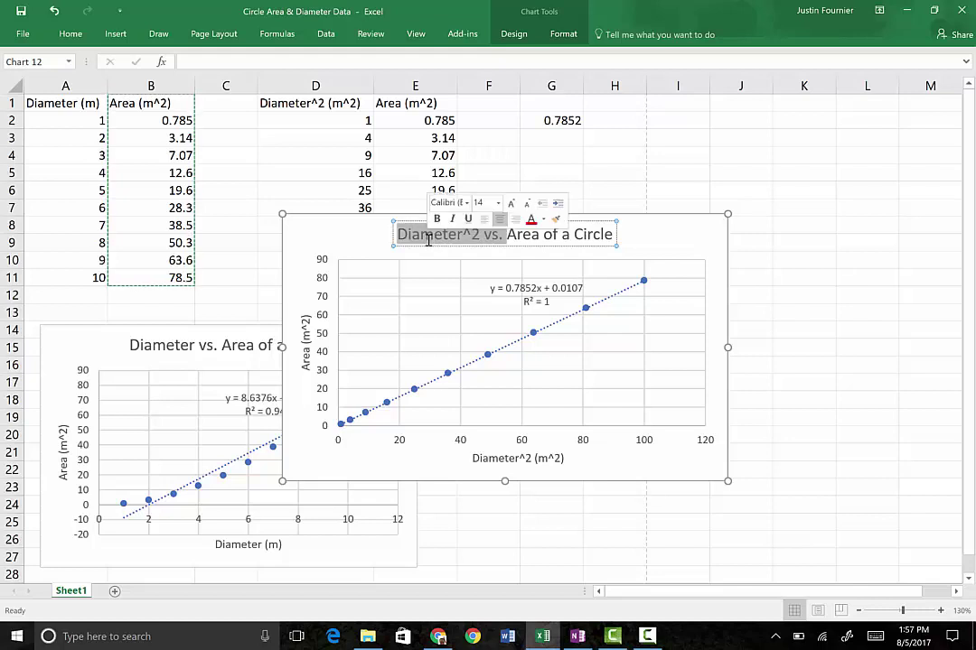
key(Delete)
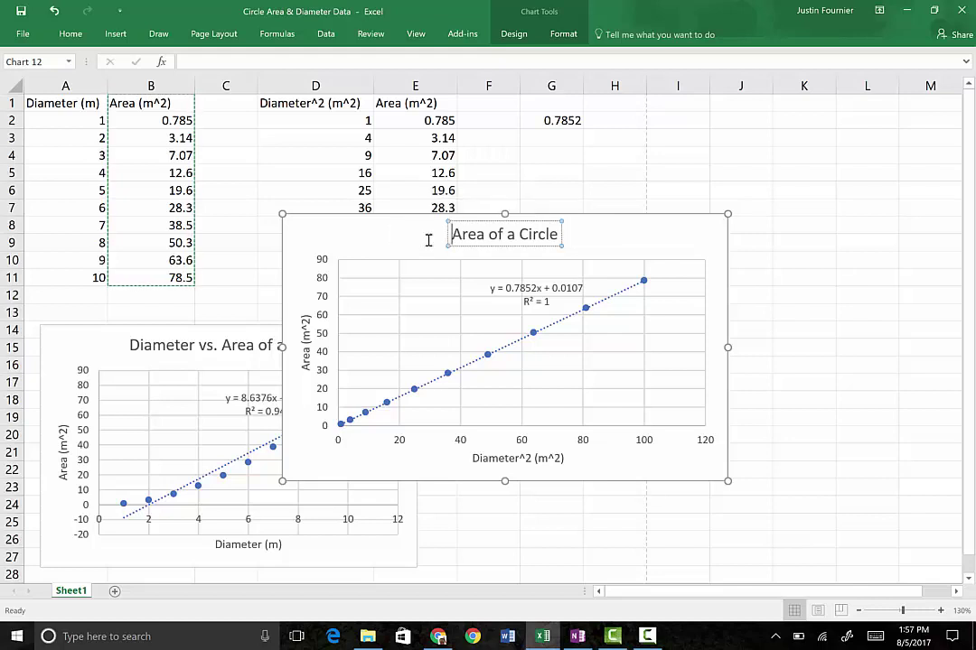
click(487, 235)
text(vs. )
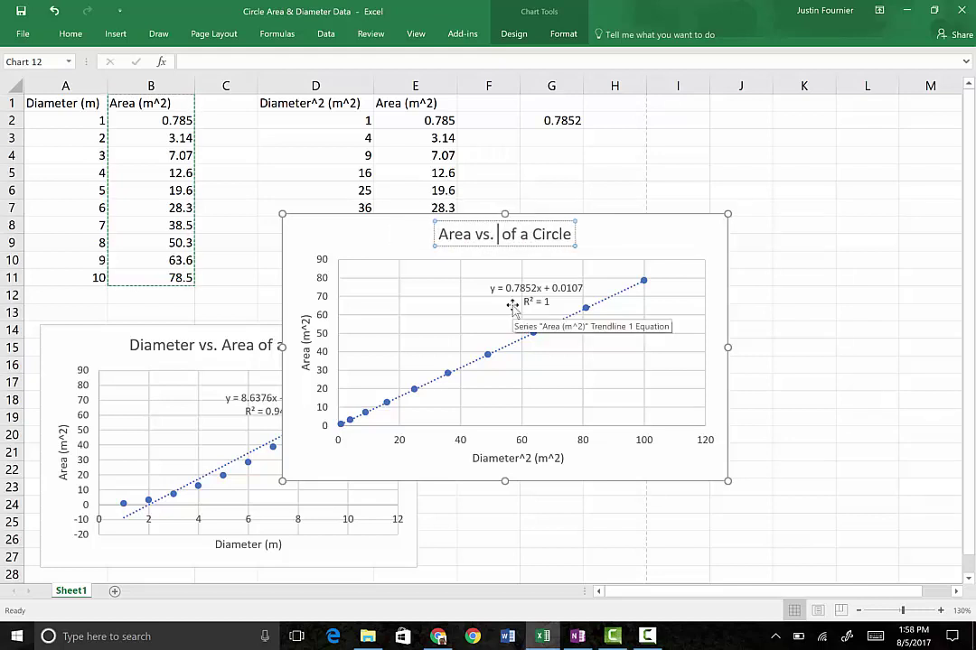
text(Diameter )
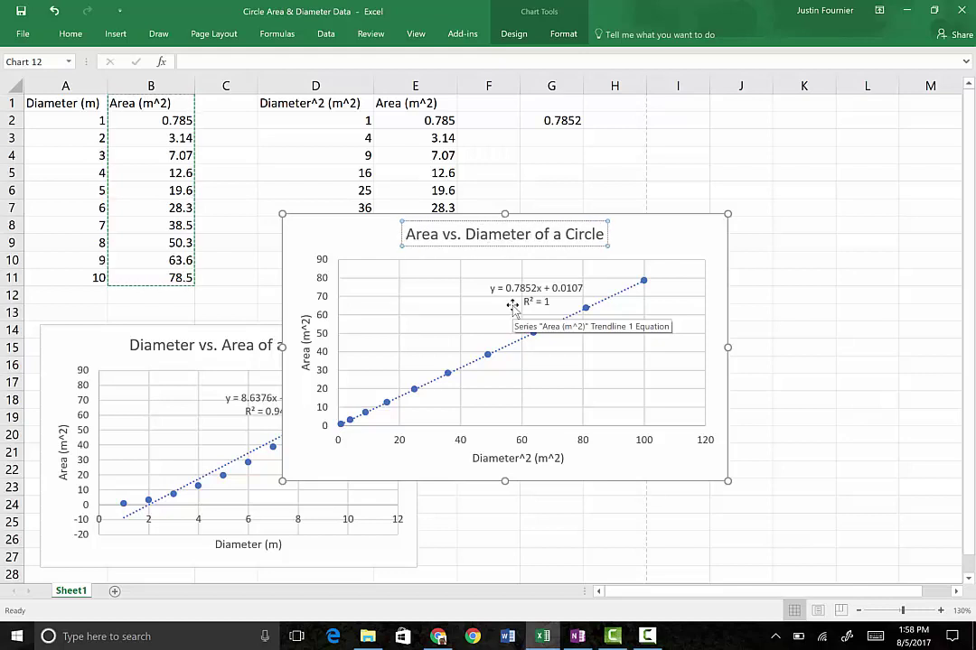
text(^2)
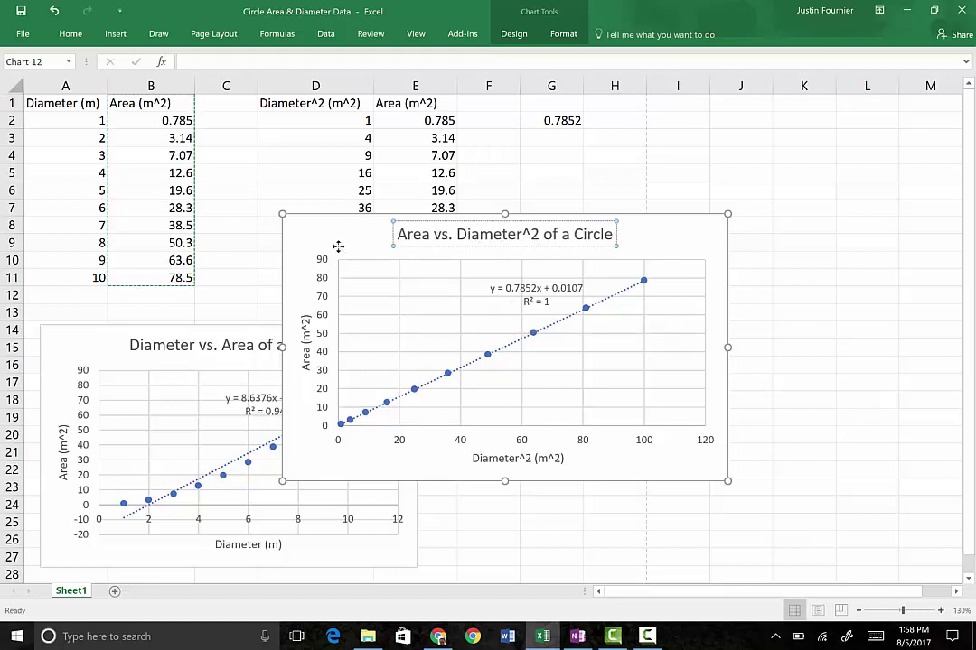
click(629, 235)
click(275, 344)
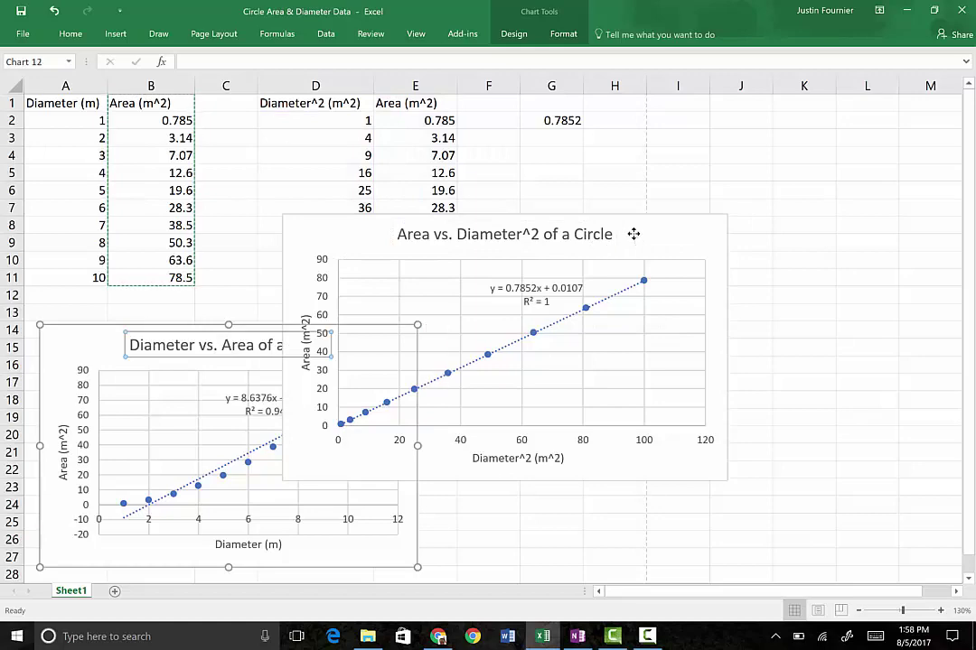
click(634, 234)
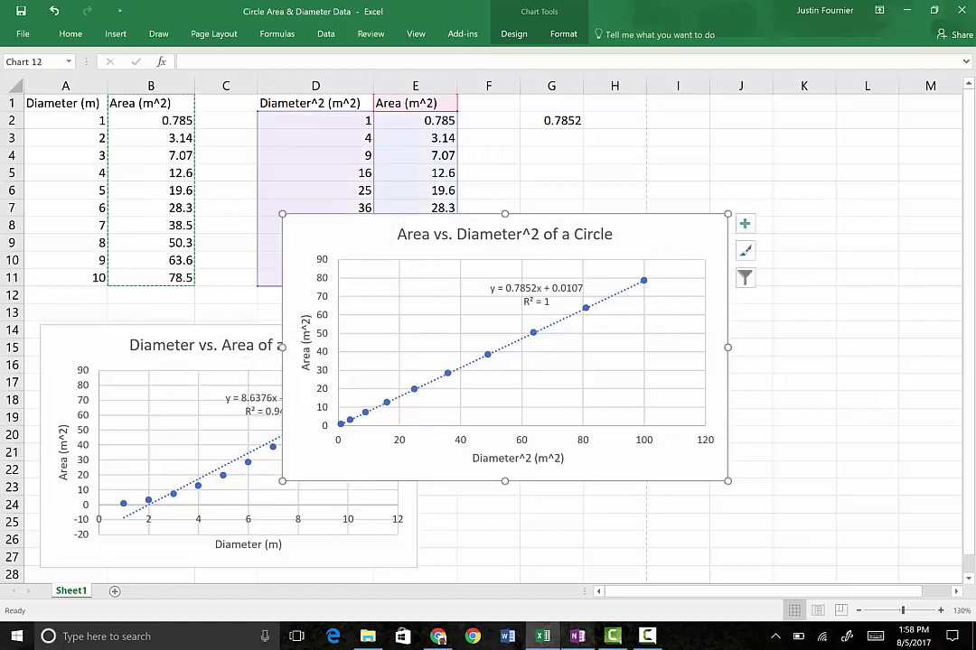
Switch to OneNote and draw a purple squiggle beneath the A of the handwritten formula A = πr²
click(577, 637)
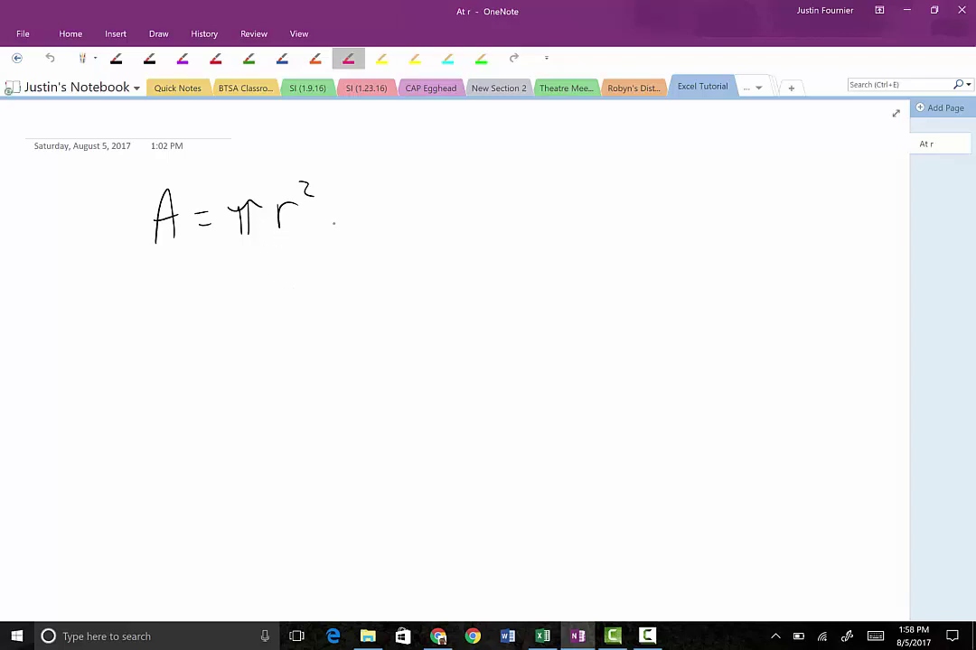
click(182, 59)
mouse_move(149, 250)
mouse_down()
mouse_move(168, 251)
mouse_move(158, 302)
mouse_up()
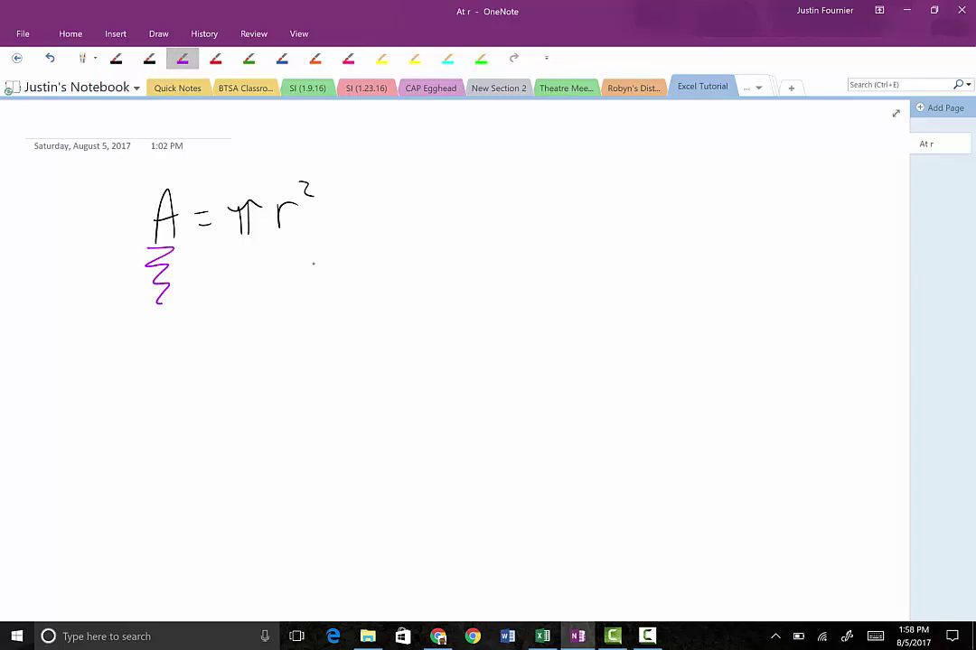
mouse_move(334, 181)
mouse_down()
mouse_move(360, 218)
mouse_move(242, 228)
mouse_up()
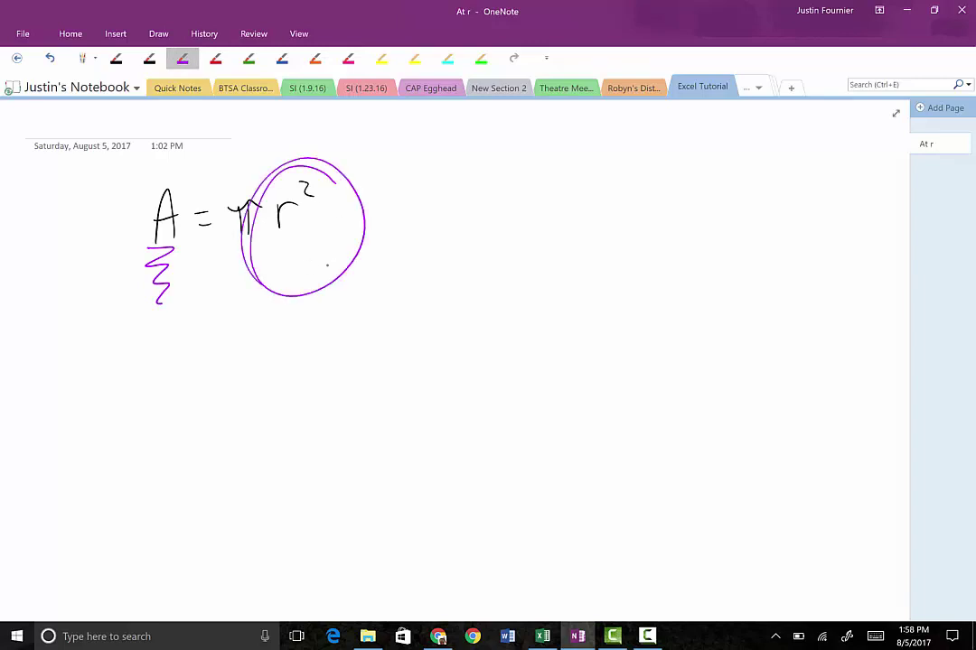
key(ctrl+z)
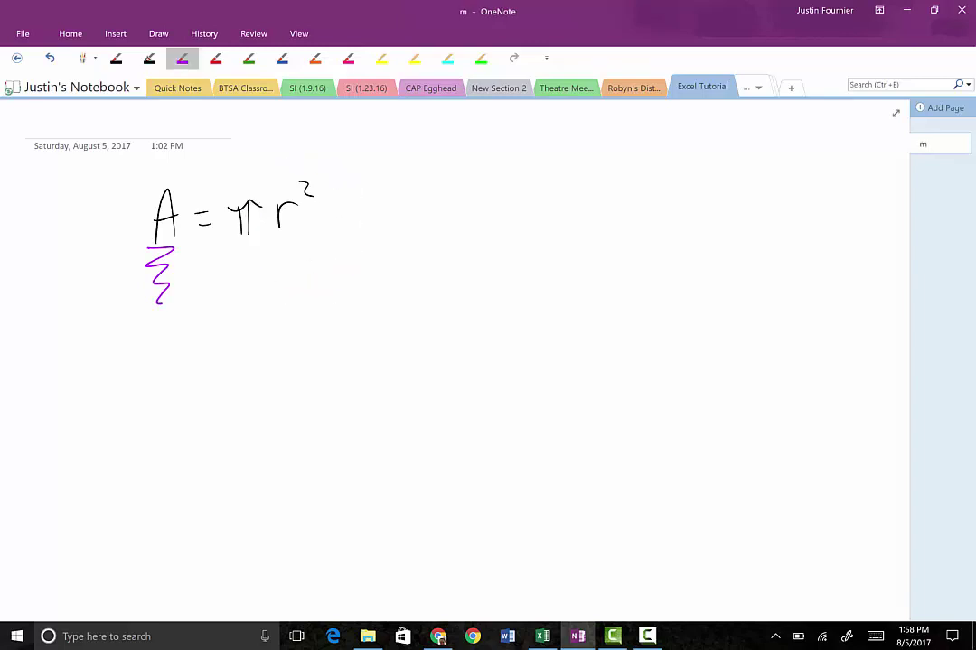
Draw a wavy black divider to the right of the area formula and handwrite d/2 = r beyond it
click(149, 59)
drag(422, 156, 426, 299)
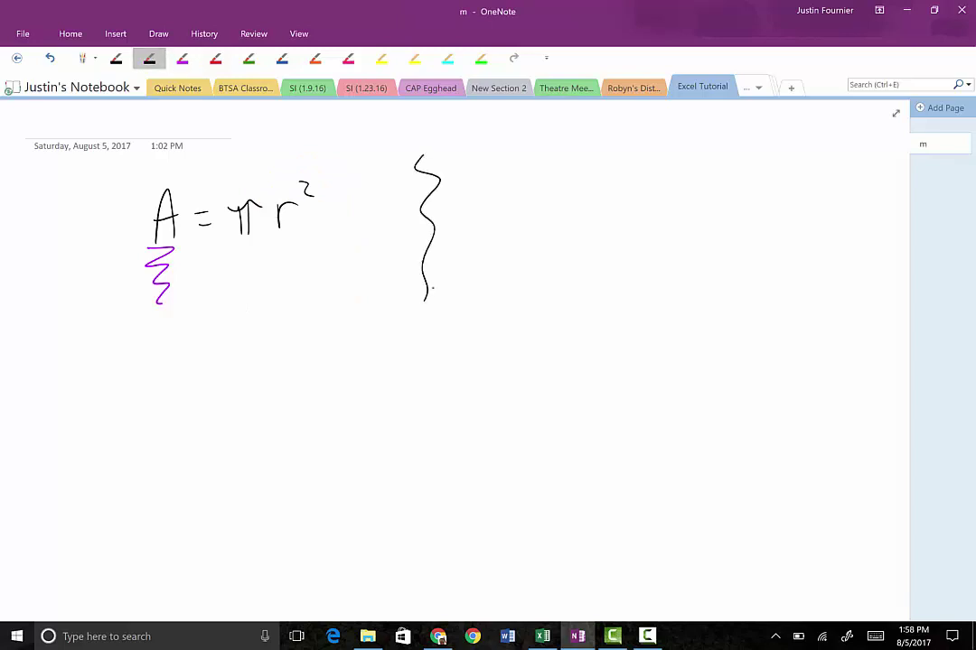
mouse_move(537, 163)
mouse_down()
mouse_move(545, 197)
mouse_move(522, 207)
mouse_move(553, 209)
mouse_move(550, 242)
mouse_up()
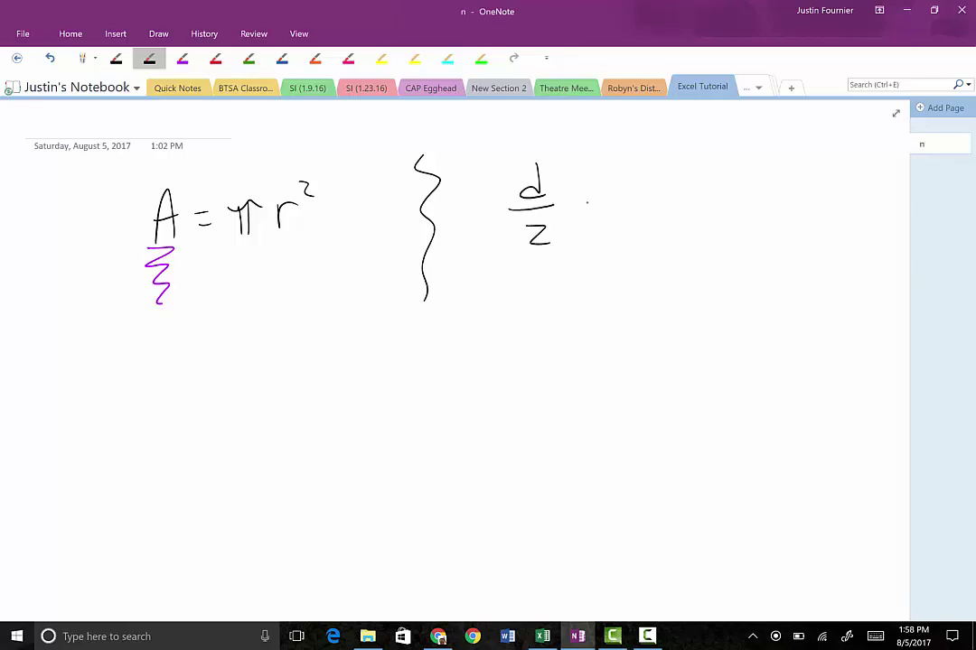
mouse_move(578, 199)
mouse_down()
mouse_move(596, 199)
mouse_move(605, 214)
mouse_move(650, 192)
mouse_up()
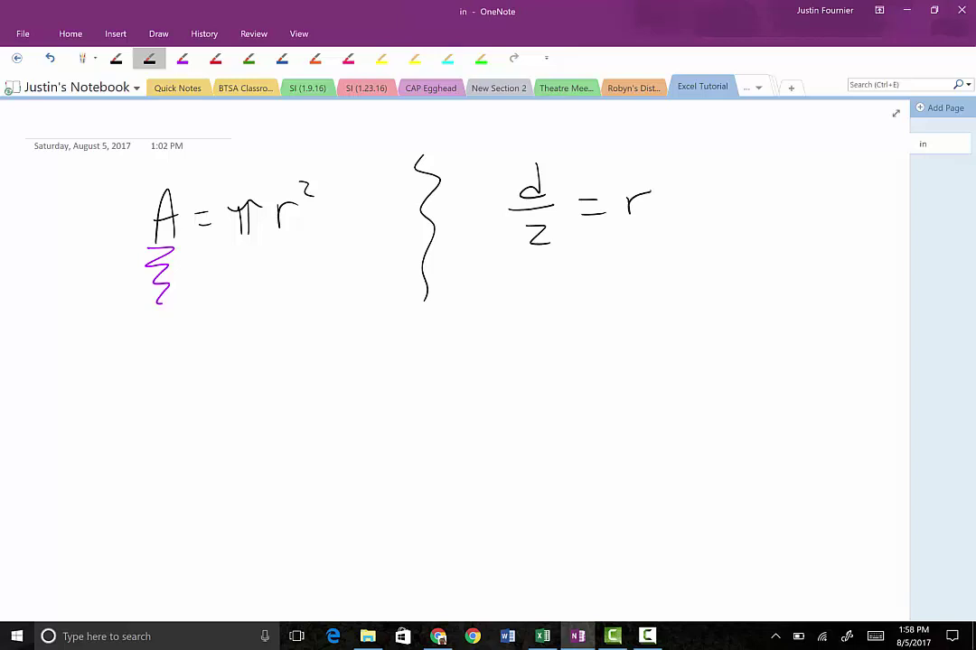
Circle d/2 in purple and draw a curved arrow from it to the r in A = πr²
click(183, 59)
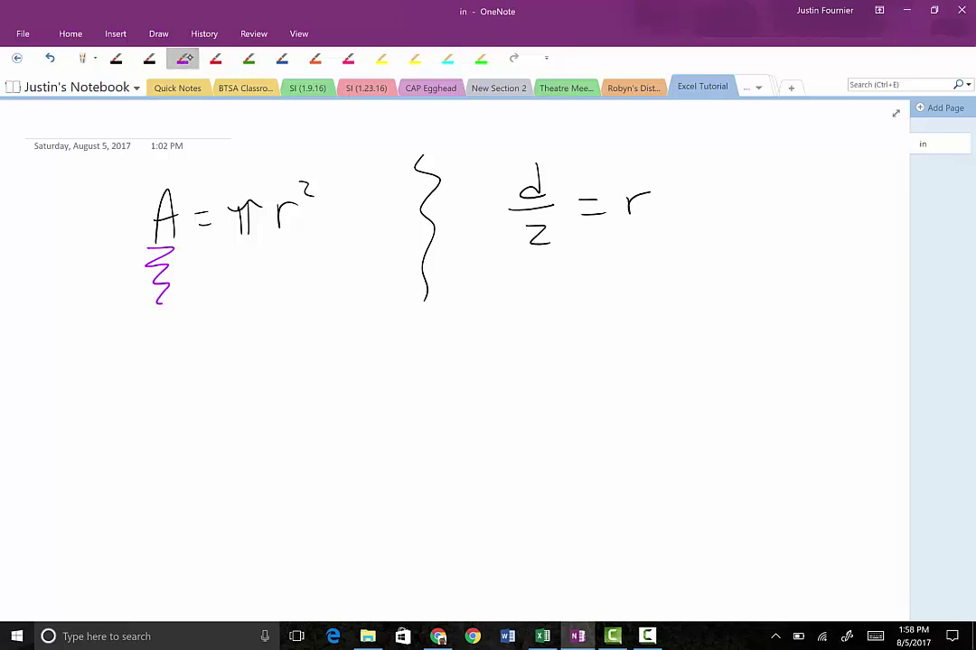
drag(549, 149, 555, 154)
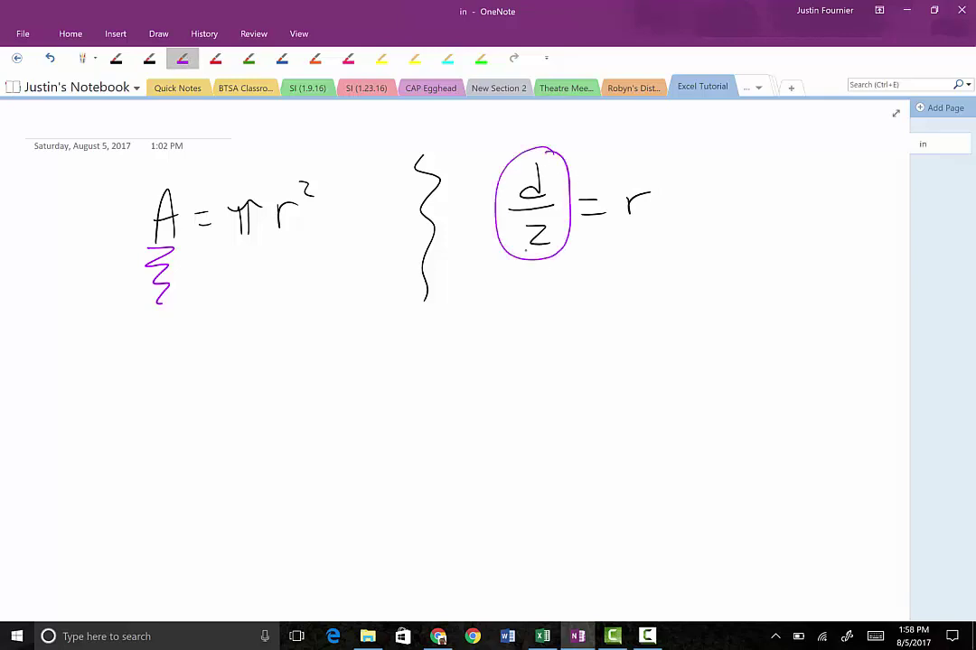
mouse_move(525, 246)
mouse_down()
mouse_move(496, 316)
mouse_move(290, 236)
mouse_move(298, 242)
mouse_up()
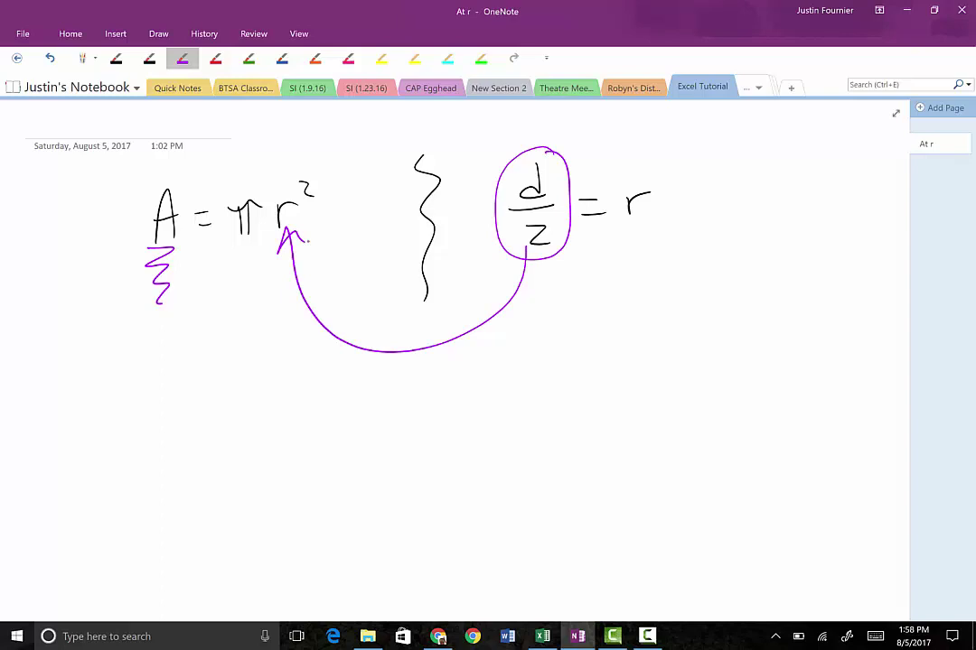
Handwrite the substituted formula A = π(d/2)² in black below the original area formula
click(149, 59)
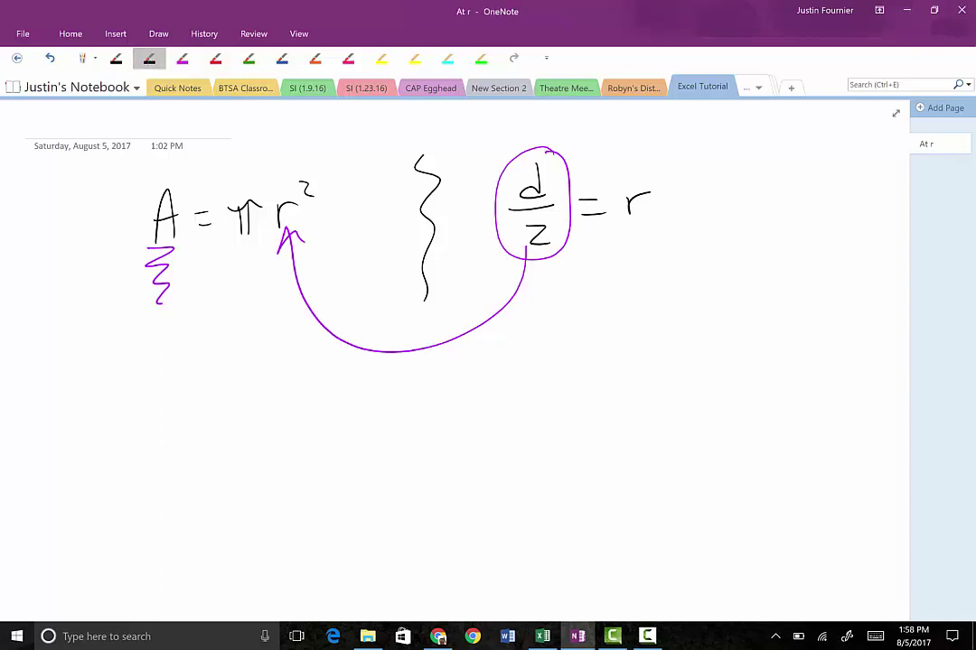
mouse_move(141, 467)
mouse_down()
mouse_move(145, 450)
mouse_move(163, 463)
mouse_move(161, 441)
mouse_up()
mouse_move(178, 439)
mouse_down()
mouse_move(244, 455)
mouse_move(251, 428)
mouse_up()
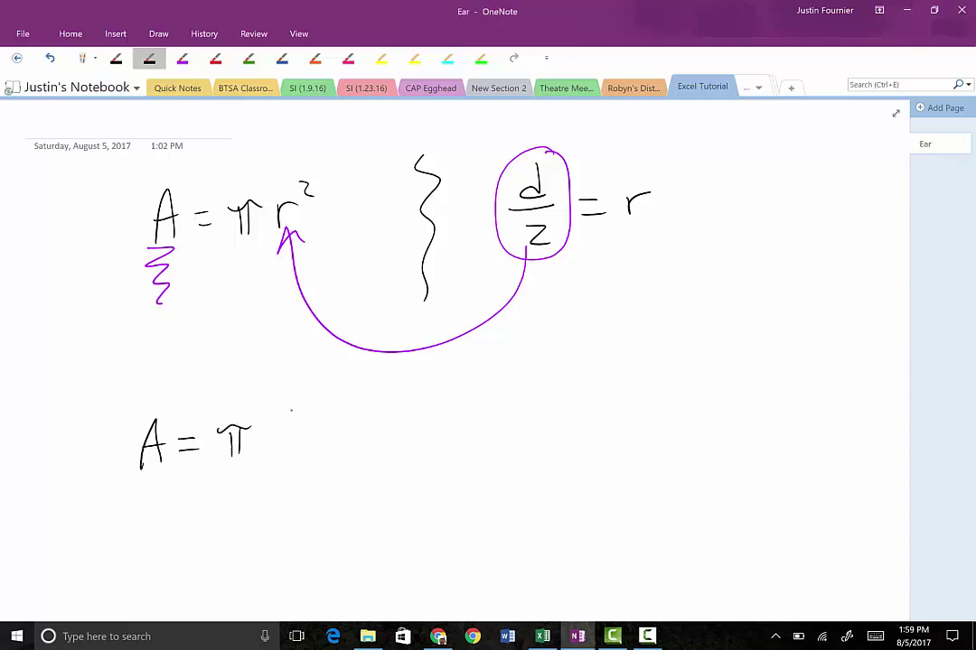
mouse_move(289, 399)
mouse_down()
mouse_move(279, 422)
mouse_move(301, 436)
mouse_move(299, 462)
mouse_up()
drag(271, 389, 271, 470)
mouse_move(311, 389)
mouse_down()
mouse_move(312, 468)
mouse_move(340, 407)
mouse_up()
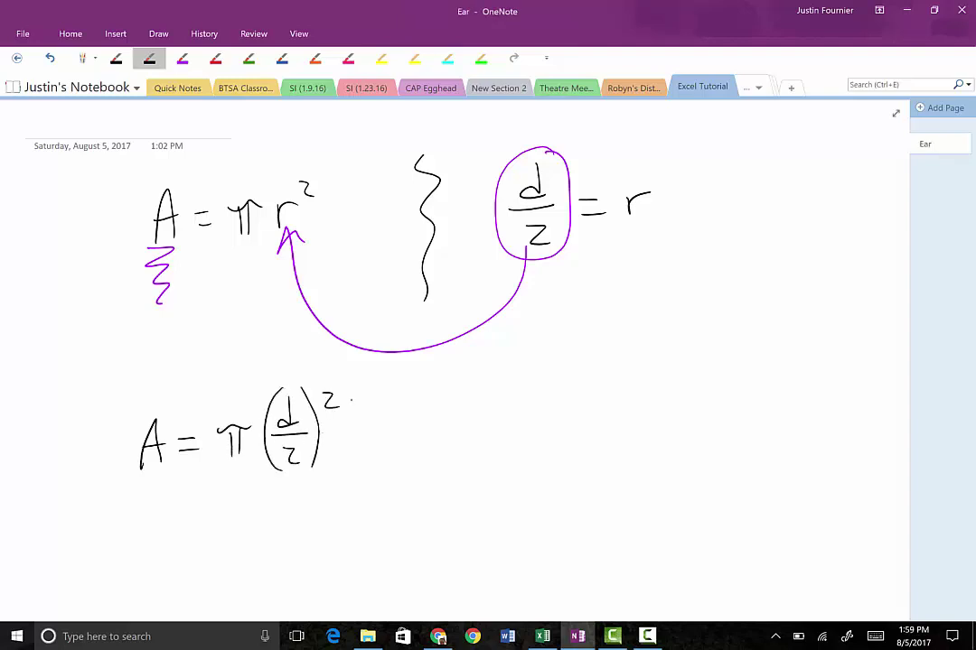
Handwrite "or A = π d²/4" in black beside A = π(d/2)², and draw blue arrows from that formula's exponent to d and 2
scroll(351, 398, down, 1)
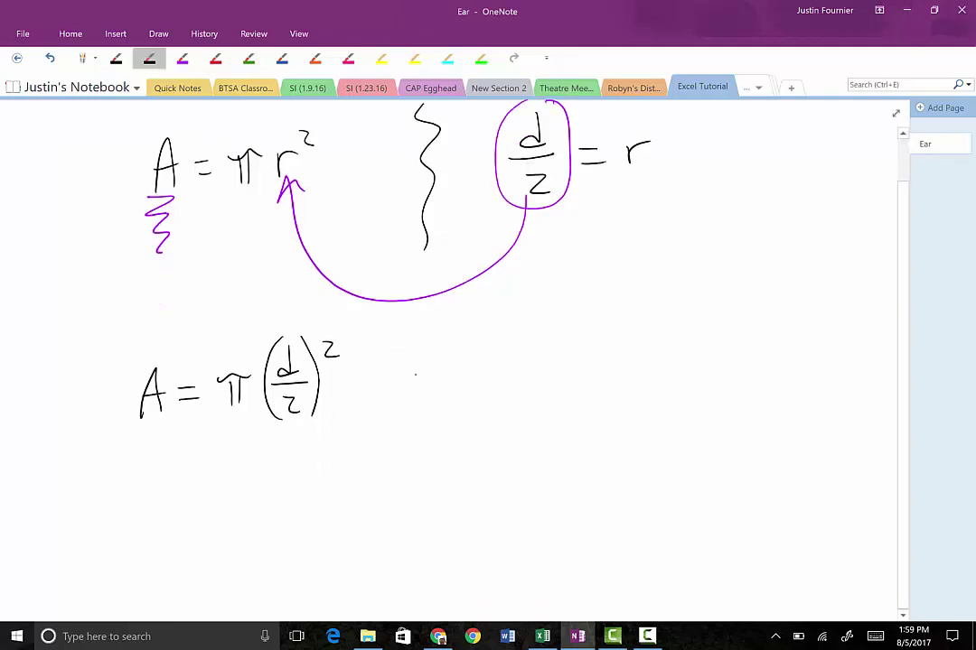
drag(423, 382, 454, 380)
mouse_move(536, 401)
mouse_down()
mouse_move(571, 396)
mouse_move(566, 369)
mouse_move(606, 373)
mouse_up()
drag(590, 383, 608, 380)
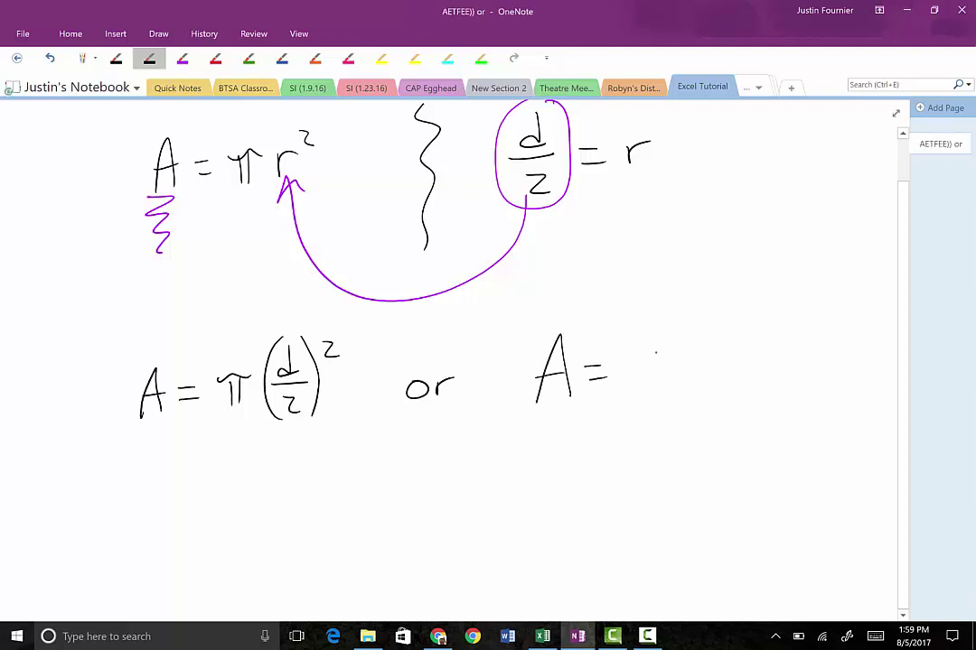
mouse_move(642, 345)
mouse_down()
mouse_move(639, 369)
mouse_move(658, 366)
mouse_move(669, 339)
mouse_move(710, 345)
mouse_move(743, 321)
mouse_up()
mouse_move(693, 357)
mouse_down()
mouse_move(726, 354)
mouse_move(710, 375)
mouse_move(720, 376)
mouse_move(720, 392)
mouse_up()
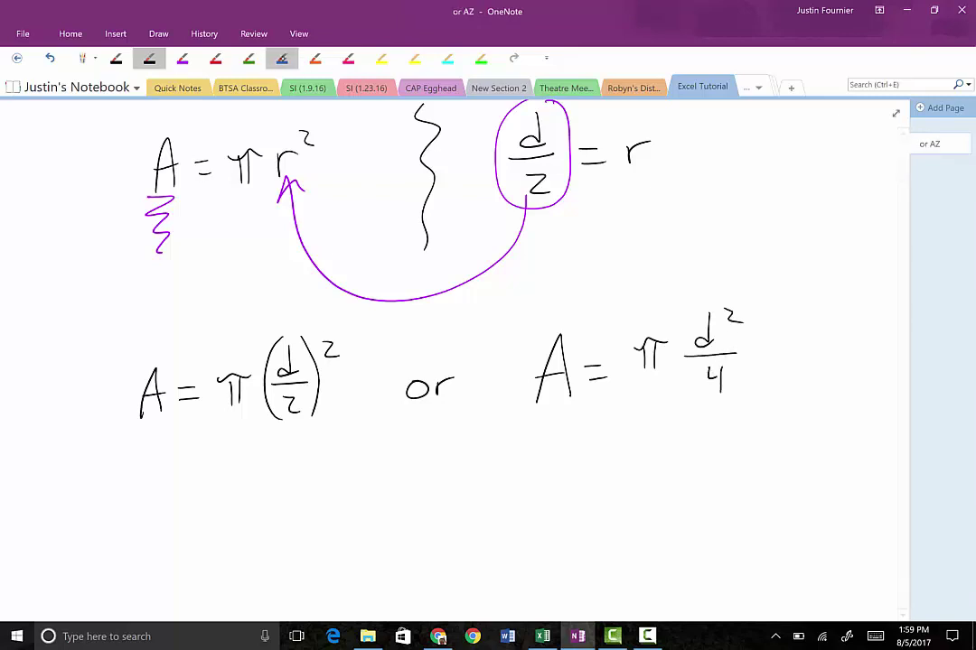
click(282, 58)
mouse_move(295, 343)
mouse_down()
mouse_move(316, 338)
mouse_move(303, 397)
mouse_up()
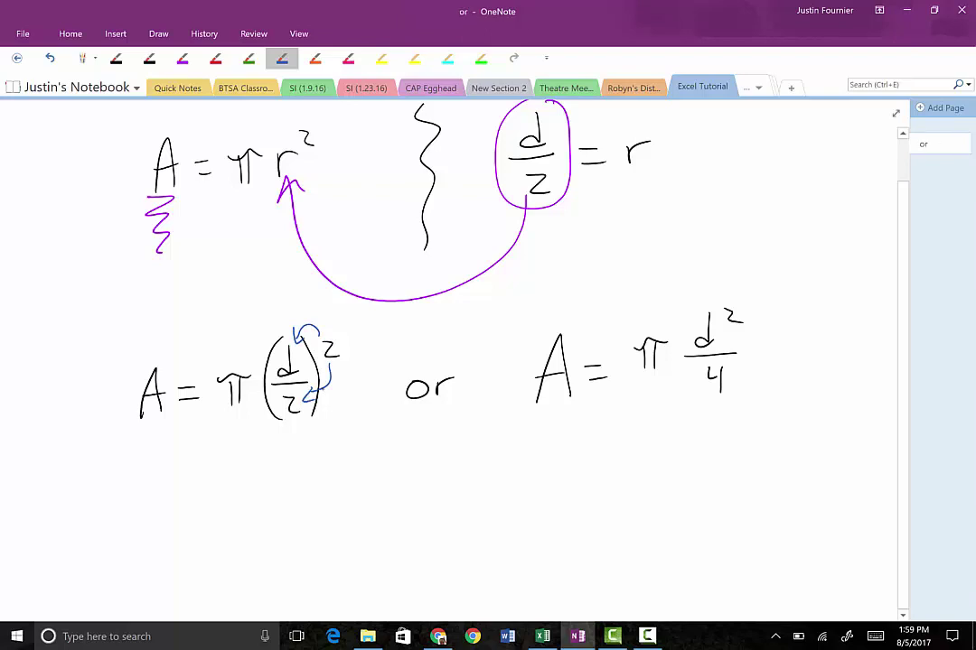
Handwrite the rearranged formula A = (π/4) d² in black below the two diameter formulas
click(149, 57)
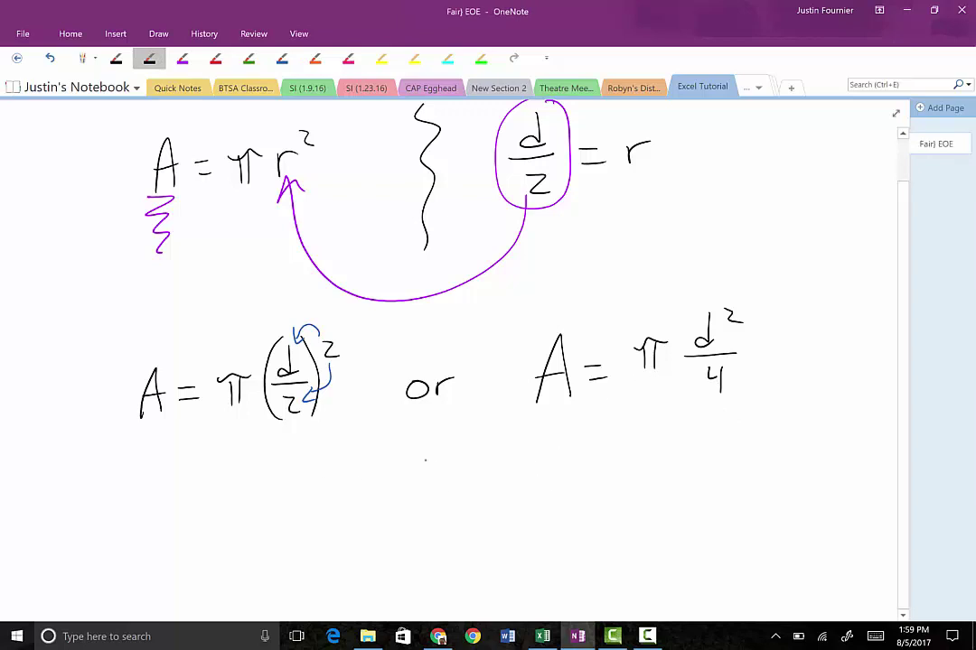
mouse_move(242, 551)
mouse_down()
mouse_move(267, 492)
mouse_move(274, 561)
mouse_up()
mouse_move(250, 530)
mouse_down()
mouse_move(316, 512)
mouse_move(318, 537)
mouse_up()
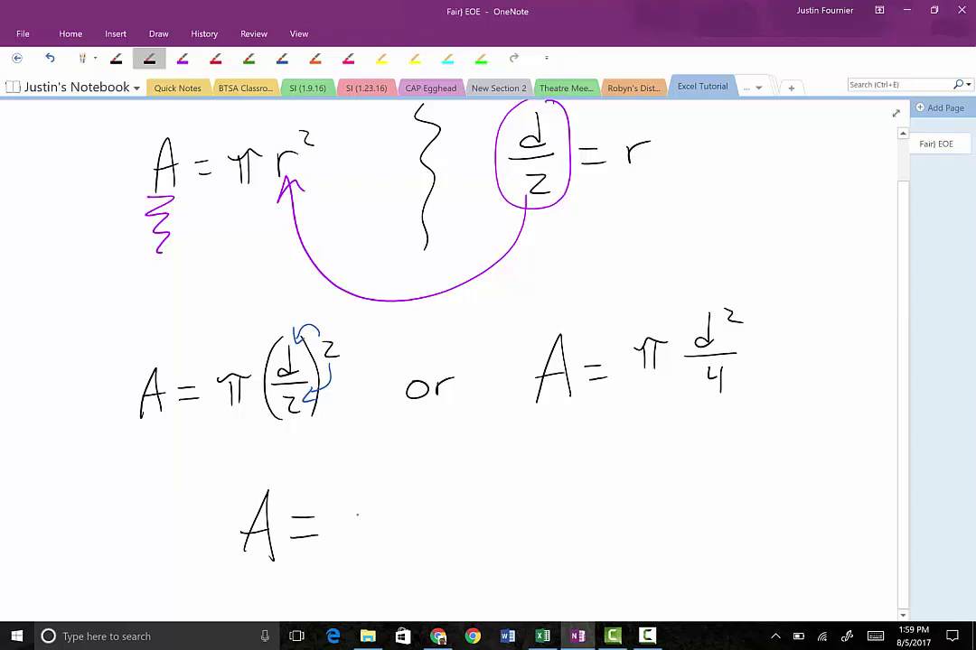
drag(365, 497, 365, 531)
mouse_move(380, 497)
mouse_down()
mouse_move(380, 530)
mouse_move(391, 491)
mouse_up()
mouse_move(345, 531)
mouse_down()
mouse_move(395, 526)
mouse_move(375, 553)
mouse_move(385, 571)
mouse_up()
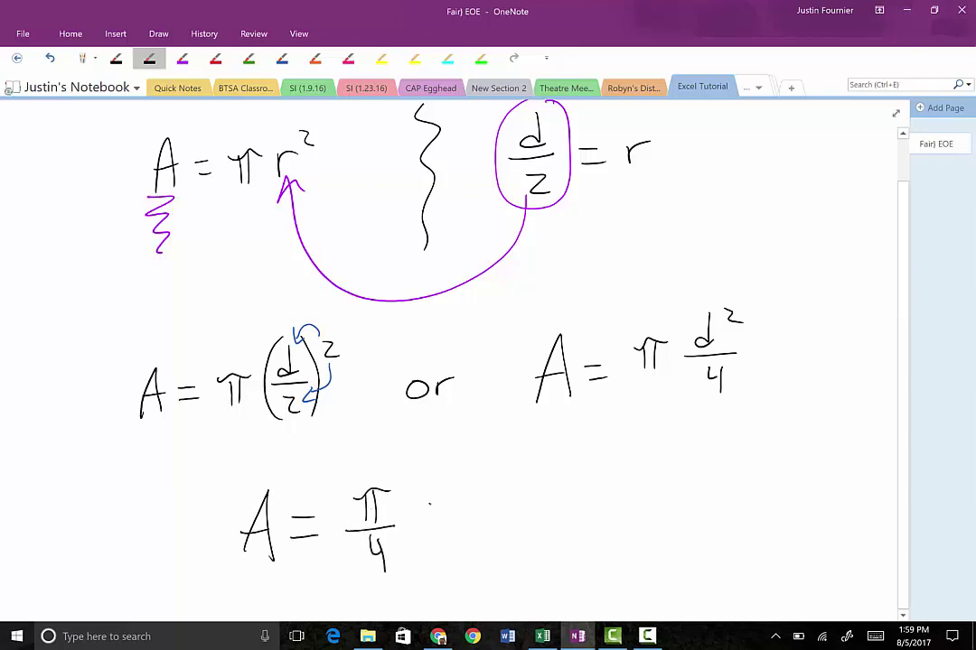
drag(430, 499, 431, 538)
mouse_move(429, 518)
mouse_down()
mouse_move(430, 534)
mouse_move(459, 512)
mouse_up()
Draw blue squiggles beneath the A and the d² of the formula A = (π/4) d²
scroll(488, 362, down, 2)
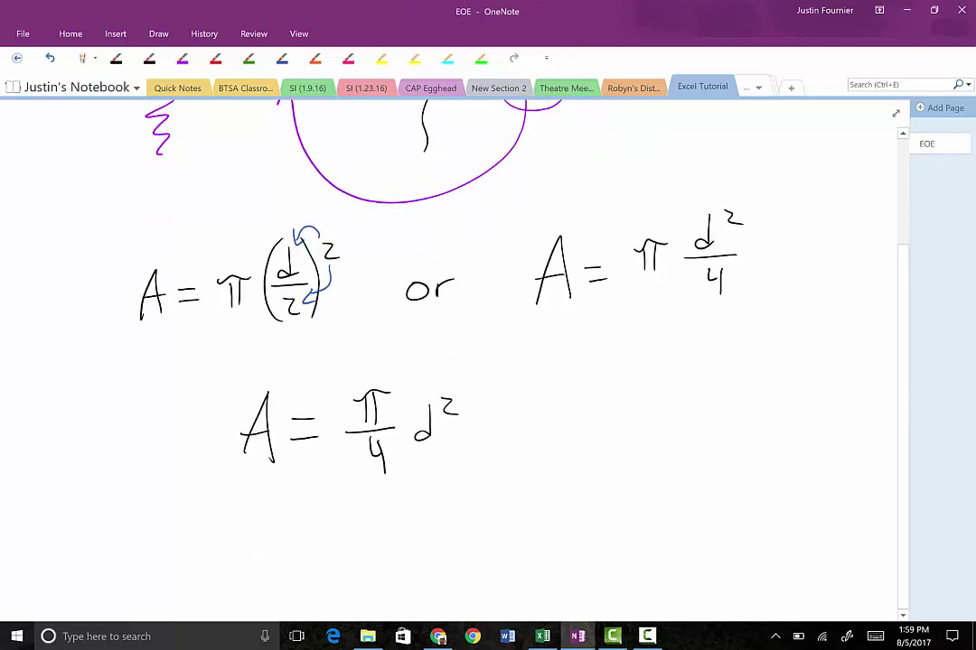
click(183, 57)
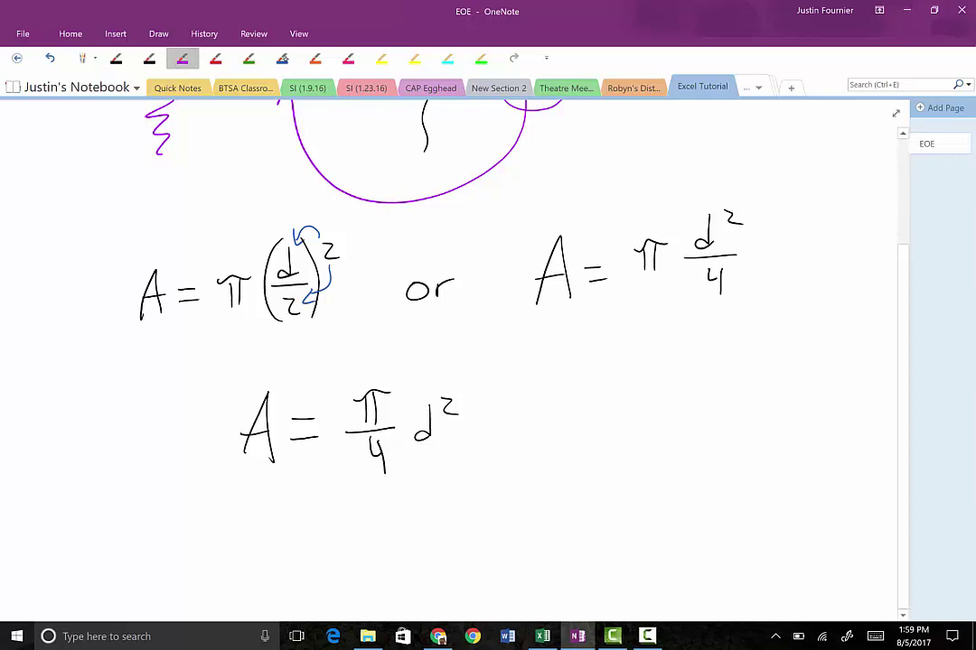
click(281, 57)
mouse_move(231, 473)
mouse_down()
mouse_move(271, 502)
mouse_move(270, 563)
mouse_up()
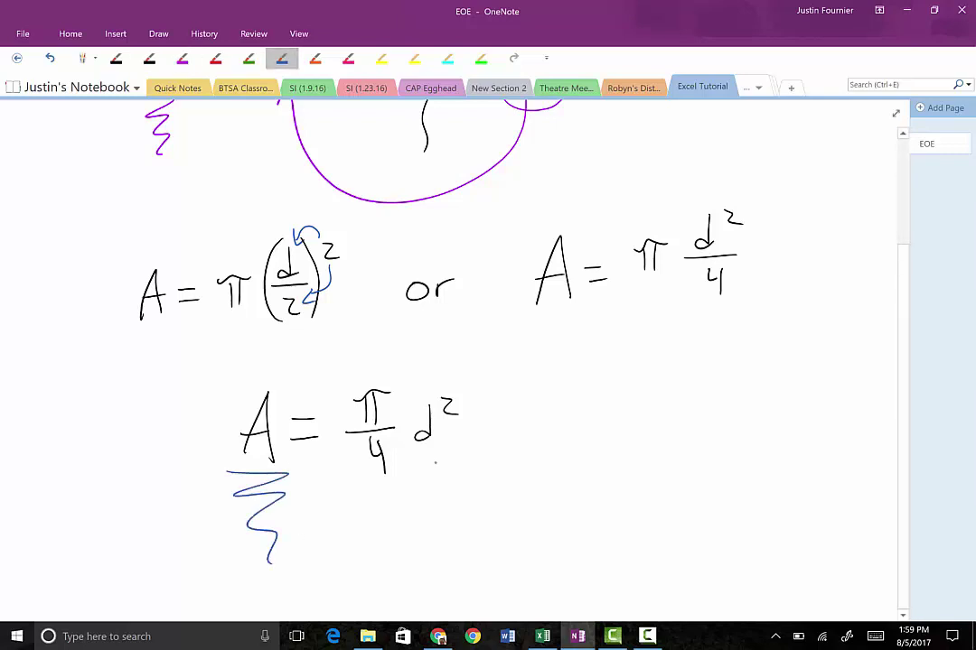
mouse_move(418, 452)
mouse_down()
mouse_move(449, 452)
mouse_move(449, 535)
mouse_up()
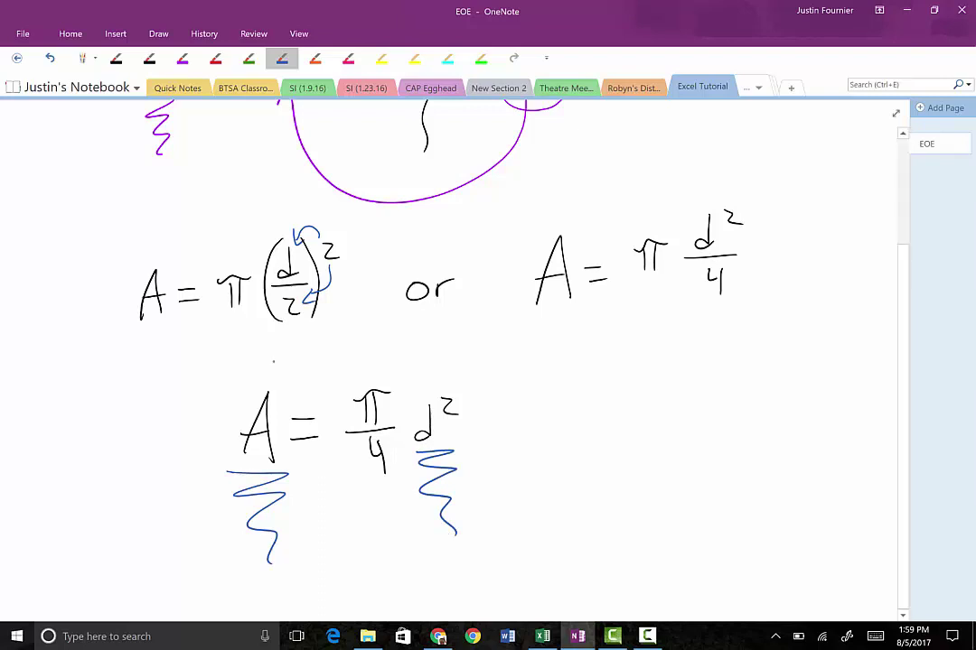
Draw purple braces above A and d² in A = (π/4) d², labelling A as y and d² as x
click(181, 58)
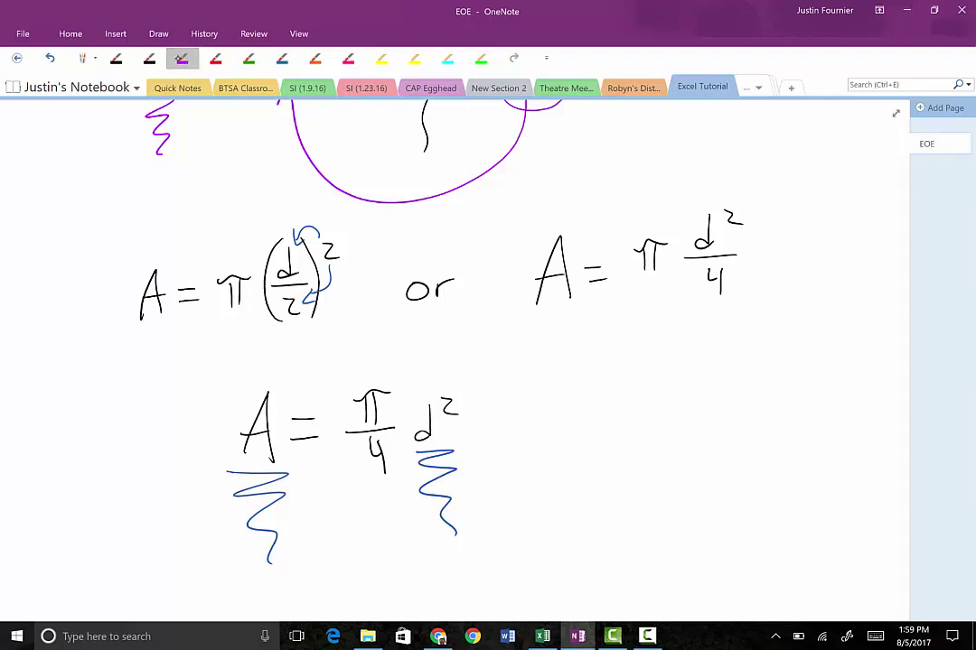
mouse_move(224, 402)
mouse_down()
mouse_move(246, 383)
mouse_move(289, 384)
mouse_up()
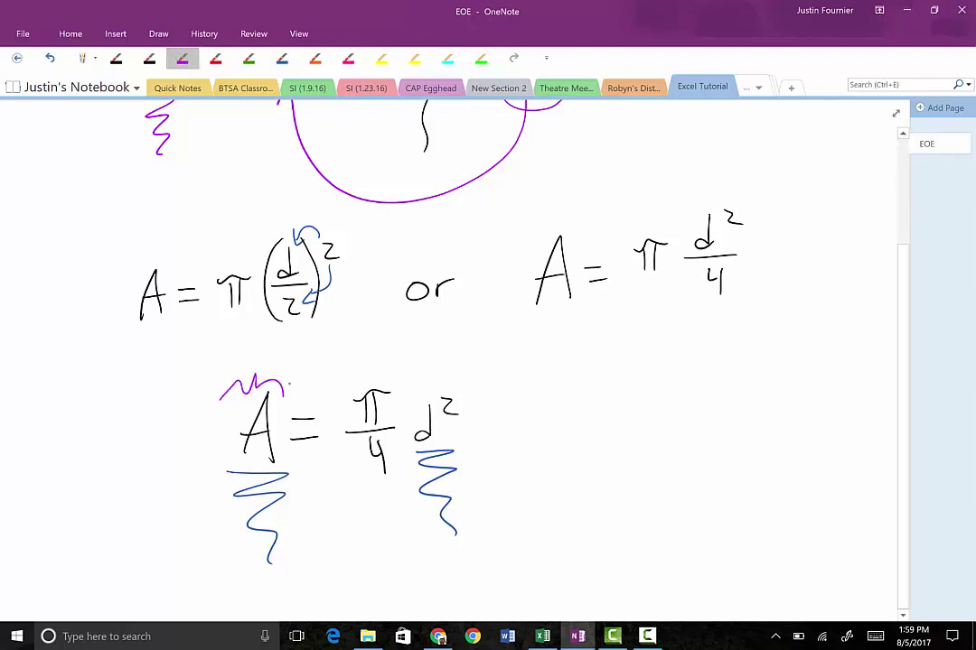
drag(245, 346, 254, 359)
drag(260, 345, 253, 372)
mouse_move(406, 395)
mouse_down()
mouse_move(418, 379)
mouse_move(456, 391)
mouse_up()
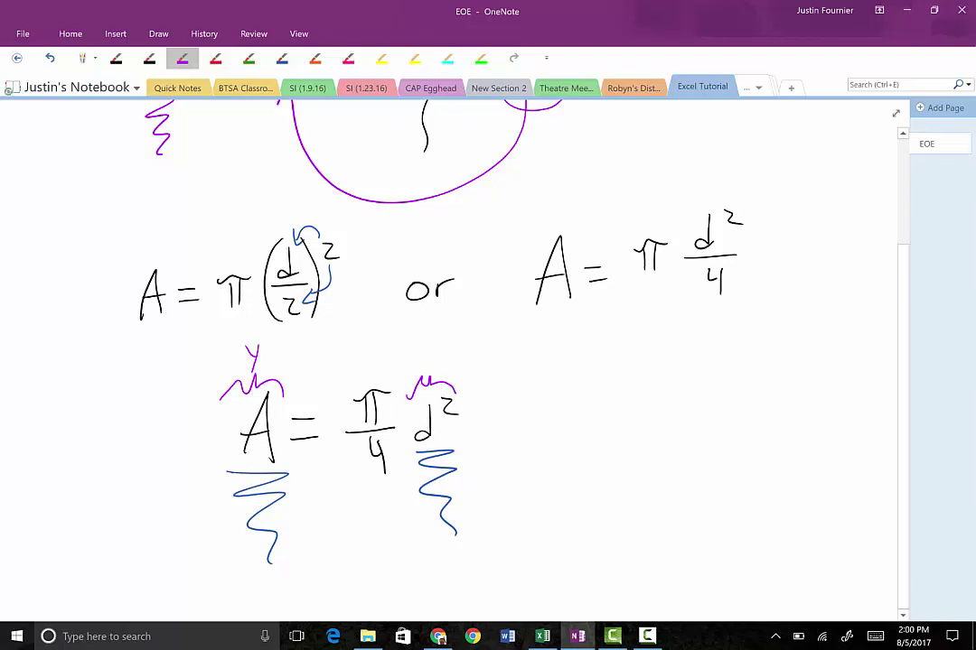
key(ctrl+z)
mouse_move(406, 398)
mouse_down()
mouse_move(416, 383)
mouse_move(438, 380)
mouse_move(457, 391)
mouse_up()
drag(432, 346, 420, 361)
drag(421, 346, 434, 361)
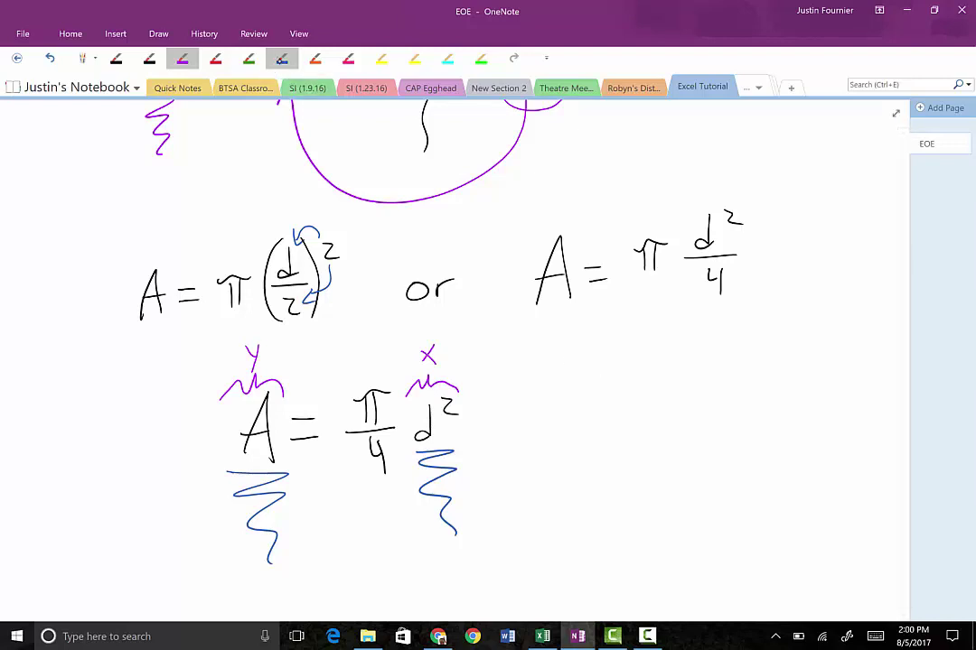
Sketch pink graph axes beside A = (π/4) d² and plot a rising diagonal row of purple data points
click(348, 58)
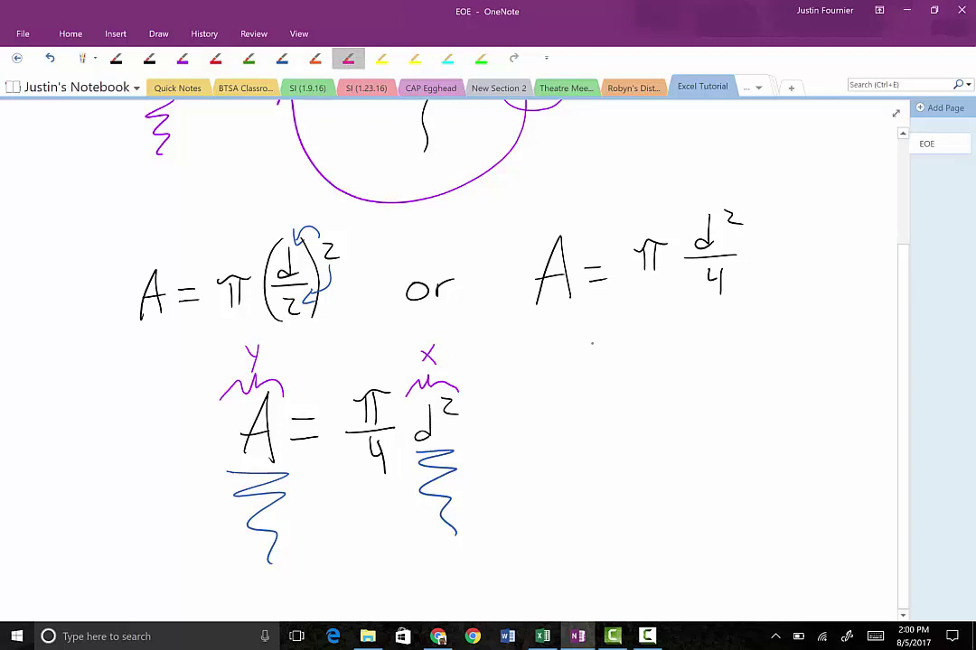
mouse_move(593, 343)
mouse_down()
mouse_move(596, 528)
mouse_move(827, 533)
mouse_up()
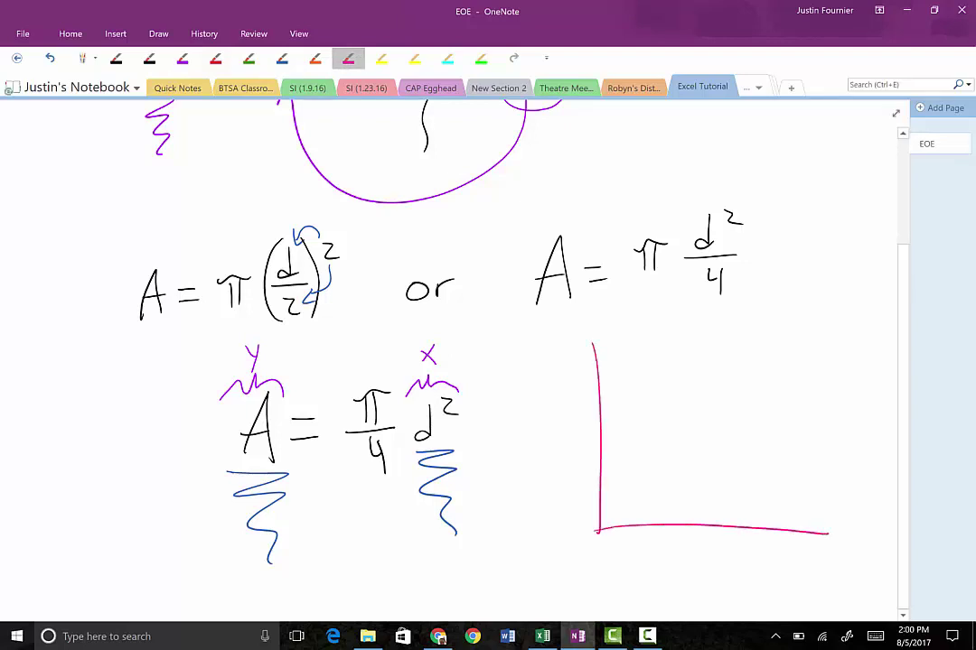
click(181, 58)
click(627, 508)
click(653, 512)
click(678, 482)
click(700, 452)
click(717, 423)
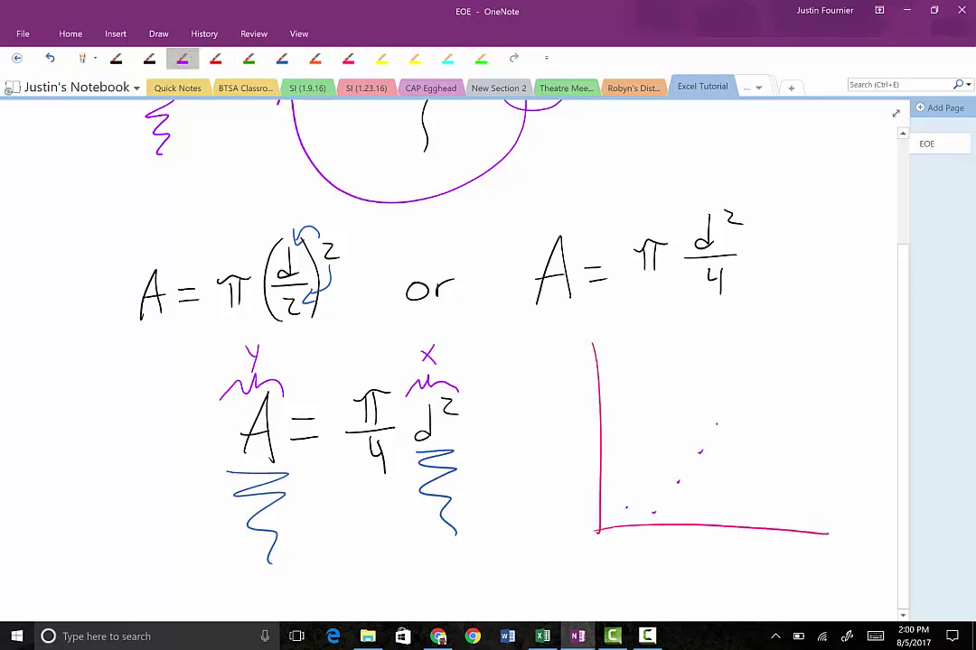
click(761, 392)
click(785, 367)
click(786, 339)
Draw a blue best-fit line from the graph's origin and label the vertical axis A and the horizontal axis d² in blue
click(282, 57)
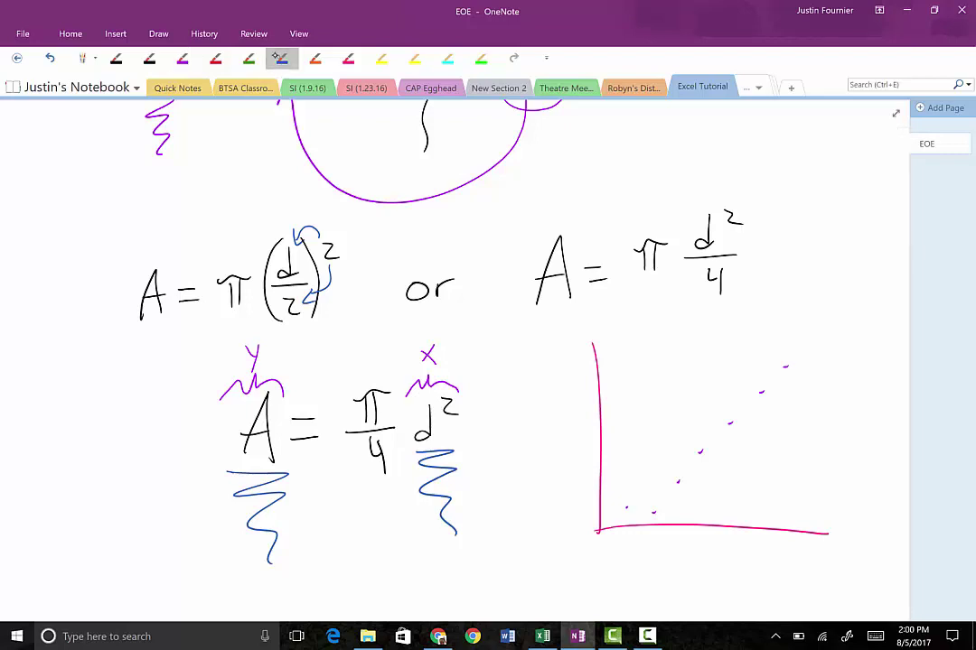
drag(596, 530, 837, 333)
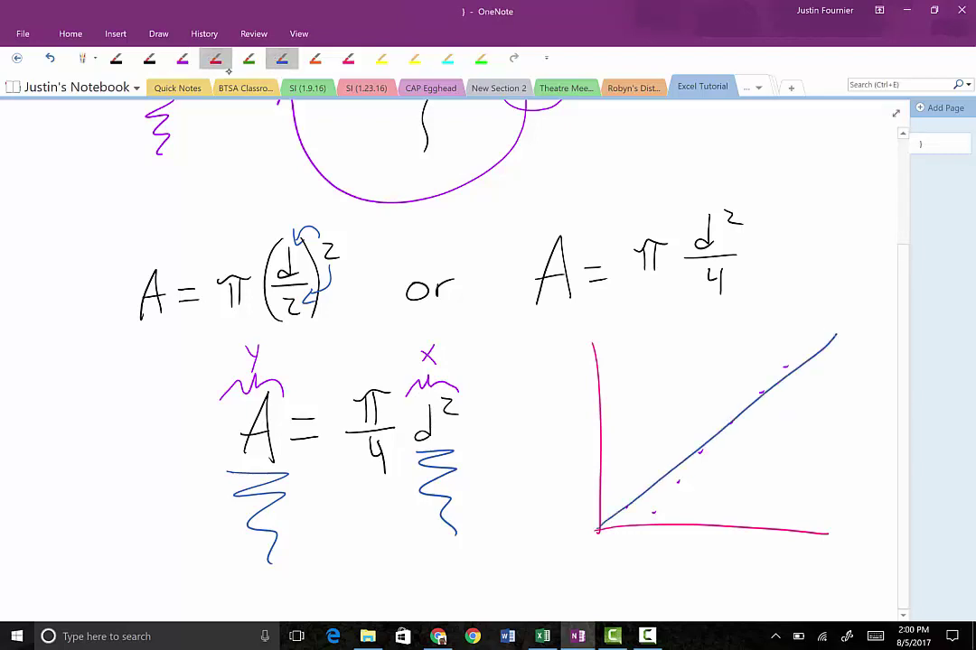
mouse_move(562, 439)
mouse_down()
mouse_move(580, 433)
mouse_move(577, 419)
mouse_up()
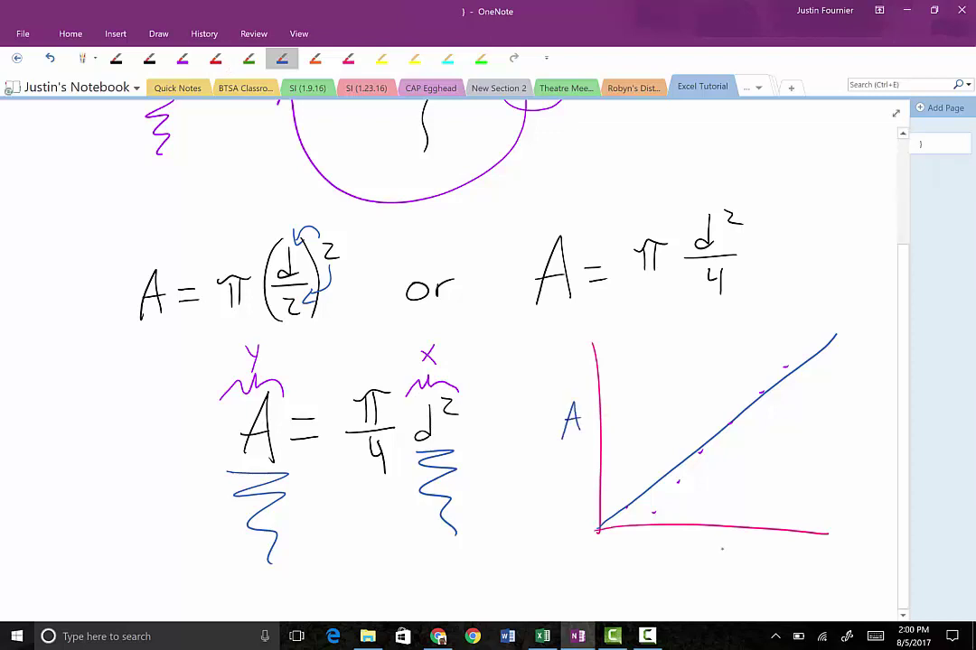
mouse_move(713, 542)
mouse_down()
mouse_move(710, 571)
mouse_move(734, 543)
mouse_up()
Draw a dashed pink rise and run above the best-fit line and label them ΔA and Δd²
click(710, 425)
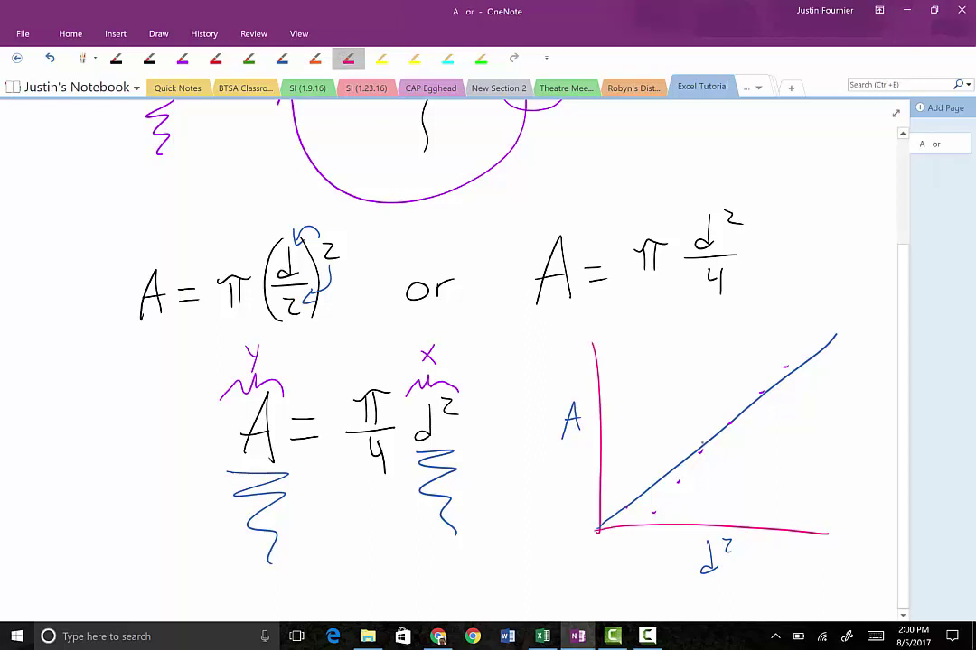
mouse_move(700, 428)
mouse_down()
mouse_move(697, 401)
mouse_move(711, 374)
mouse_move(727, 373)
mouse_up()
drag(732, 372, 739, 372)
drag(750, 371, 756, 370)
mouse_move(656, 402)
mouse_down()
mouse_move(649, 426)
mouse_move(657, 403)
mouse_move(678, 401)
mouse_move(687, 422)
mouse_up()
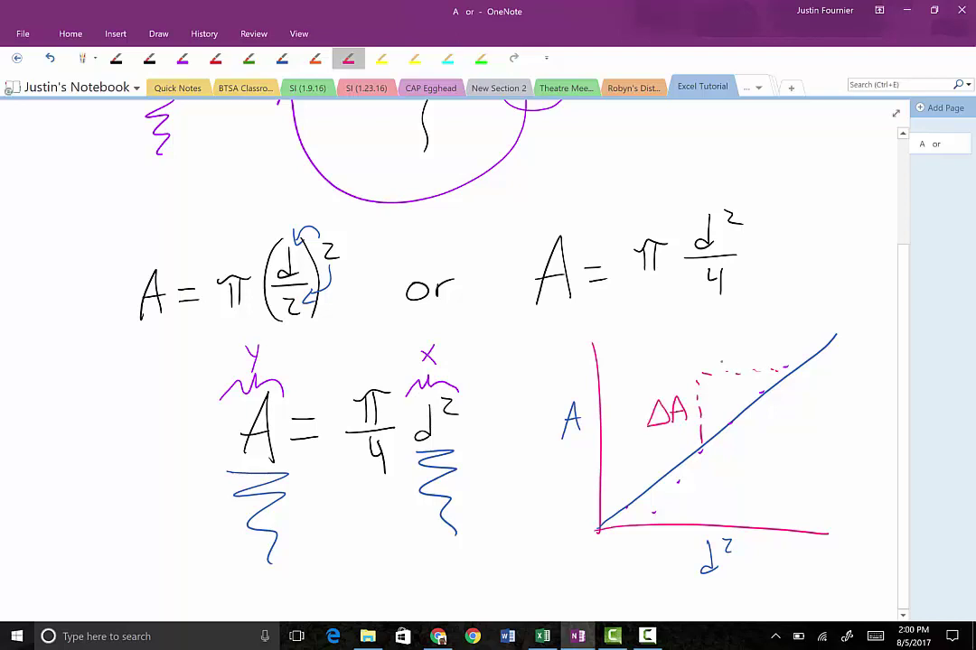
mouse_move(730, 345)
mouse_down()
mouse_move(750, 362)
mouse_move(766, 347)
mouse_up()
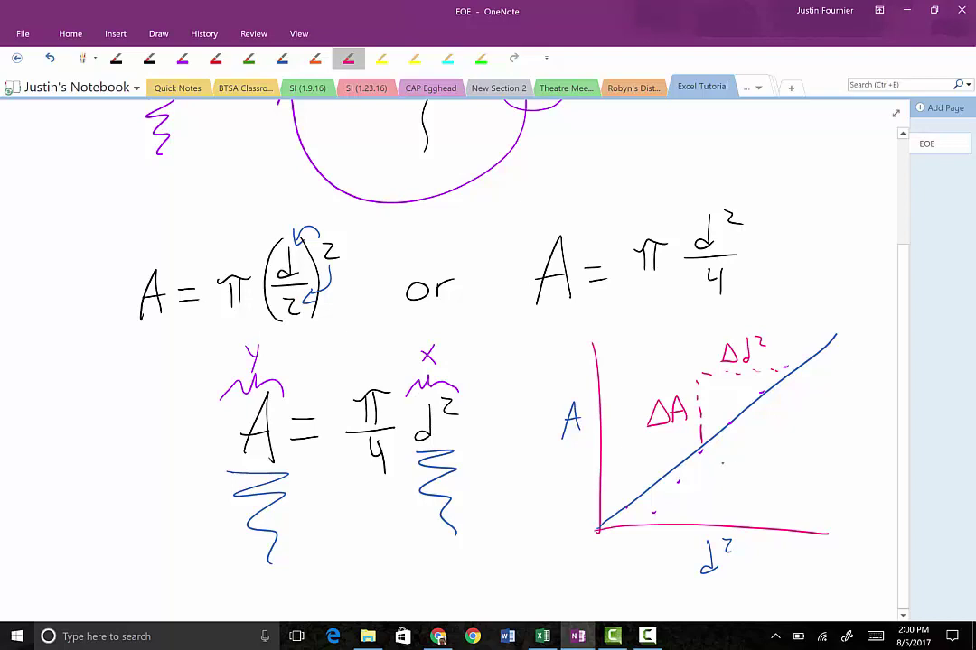
Handwrite the slope expression m = ΔA/Δd² = in pink below the best-fit line
mouse_move(721, 464)
mouse_down()
mouse_move(723, 484)
mouse_move(743, 485)
mouse_move(760, 466)
mouse_up()
drag(743, 476, 761, 473)
mouse_move(777, 430)
mouse_down()
mouse_move(773, 454)
mouse_move(810, 449)
mouse_move(807, 441)
mouse_move(815, 457)
mouse_move(776, 486)
mouse_move(809, 486)
mouse_move(833, 457)
mouse_up()
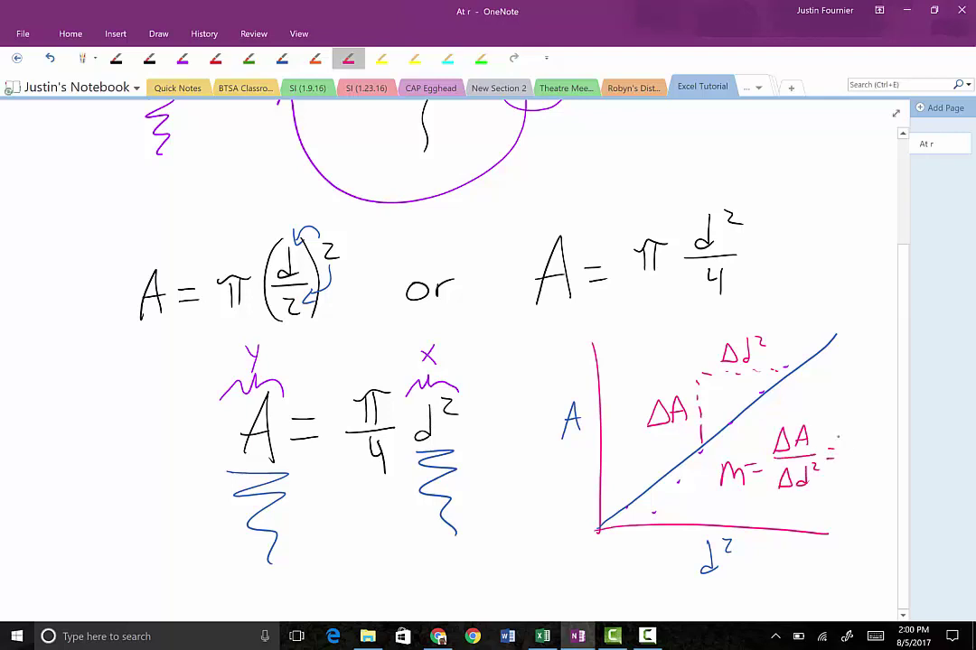
Draw pink arrows pointing to the blue squiggles under A and d² in A = (π/4) d²
scroll(837, 437, right, 3)
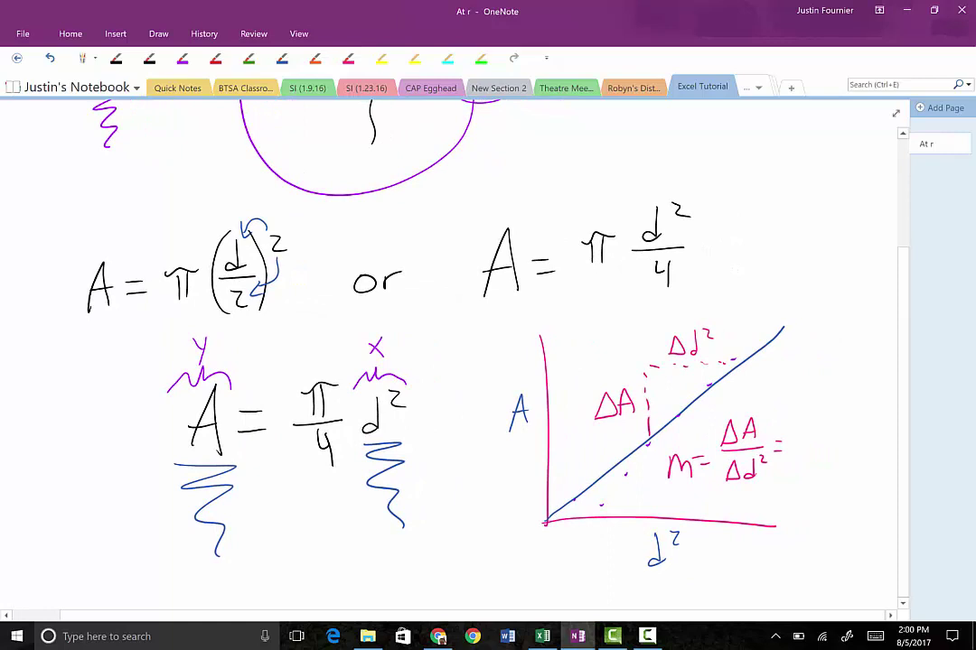
scroll(452, 361, down, 3)
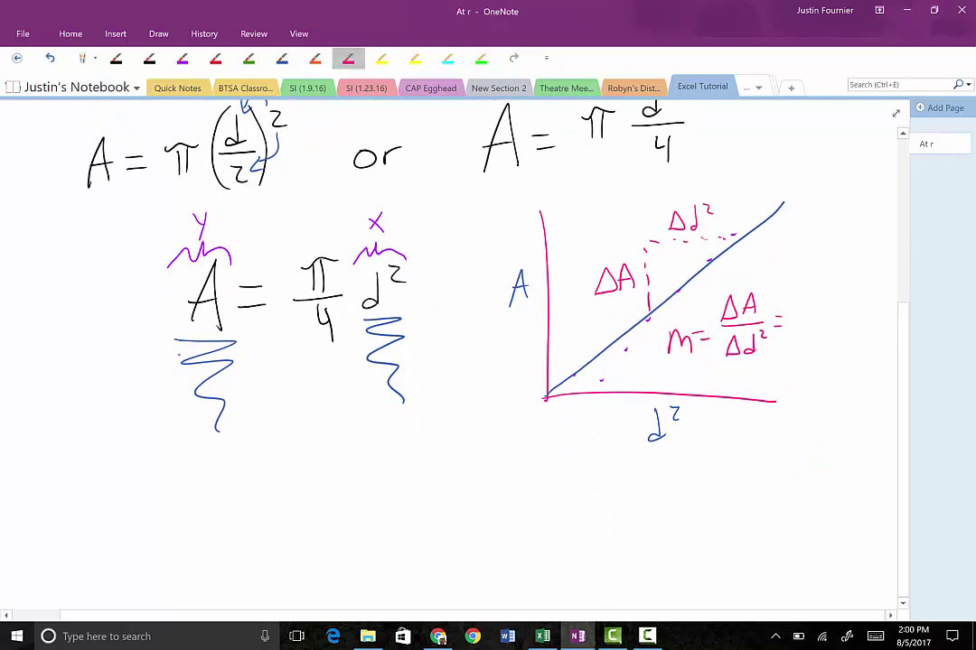
mouse_move(73, 371)
mouse_down()
mouse_move(90, 363)
mouse_move(134, 373)
mouse_up()
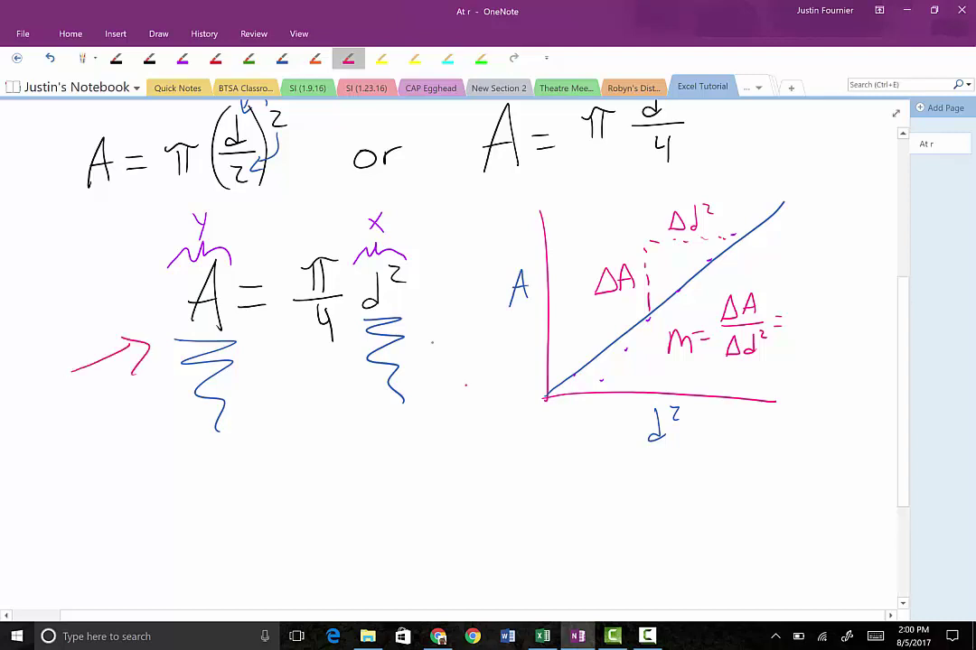
drag(420, 361, 465, 387)
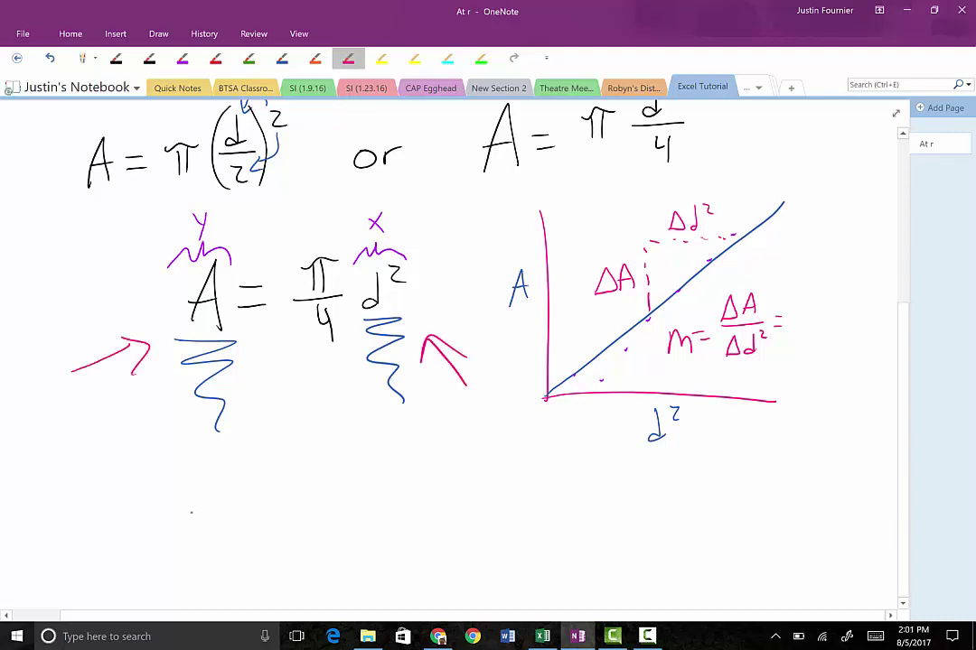
Handwrite the ratio A/d² = π/4 in pink below the formula A = (π/4) d²
mouse_move(189, 517)
mouse_down()
mouse_move(217, 517)
mouse_move(214, 500)
mouse_up()
drag(154, 537, 239, 532)
mouse_move(202, 567)
mouse_down()
mouse_move(210, 547)
mouse_move(231, 555)
mouse_move(278, 531)
mouse_move(279, 542)
mouse_up()
mouse_move(312, 491)
mouse_down()
mouse_move(311, 513)
mouse_move(334, 486)
mouse_up()
mouse_move(327, 488)
mouse_down()
mouse_move(329, 511)
mouse_move(309, 521)
mouse_move(350, 520)
mouse_up()
mouse_move(327, 533)
mouse_down()
mouse_move(341, 547)
mouse_move(337, 561)
mouse_up()
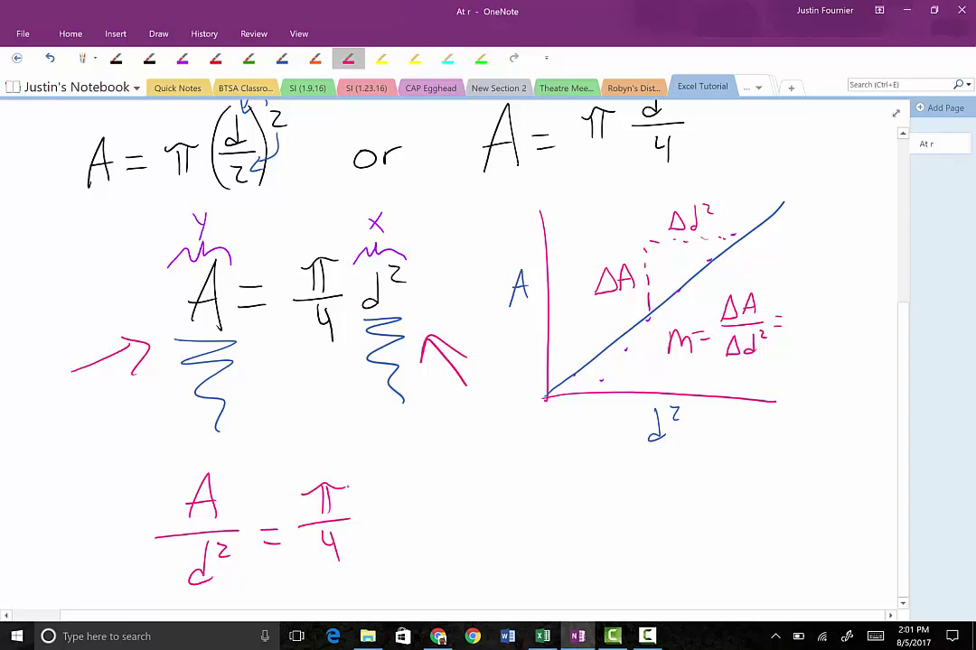
mouse_move(348, 462)
mouse_down()
mouse_move(292, 506)
mouse_move(360, 466)
mouse_up()
key(ctrl+z)
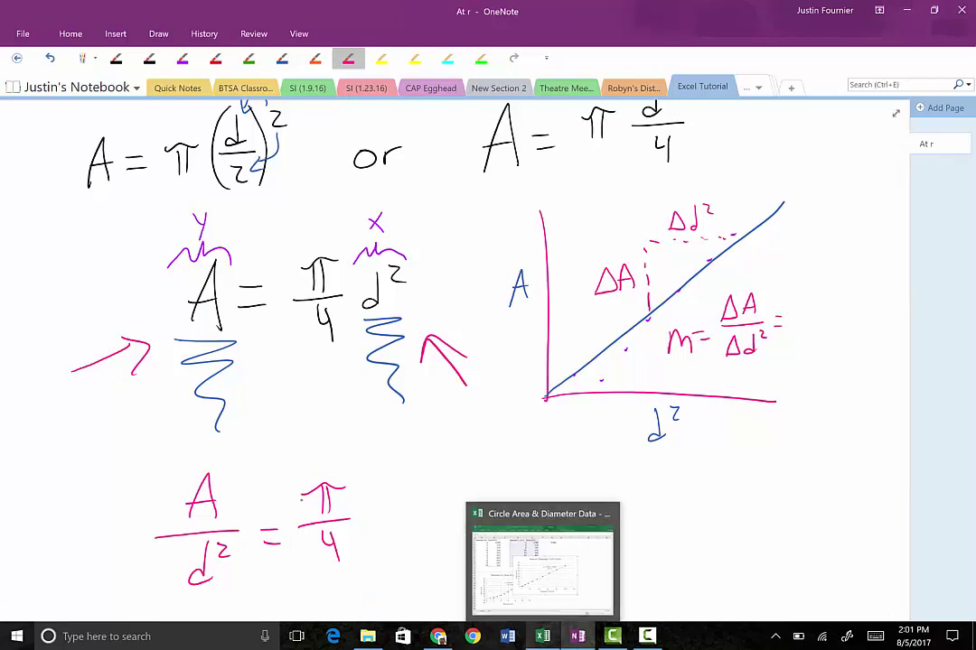
Switch to the Circle Area & Diameter Data workbook in Excel and enter =PI() in cell I4
mouse_move(542, 636)
click(461, 538)
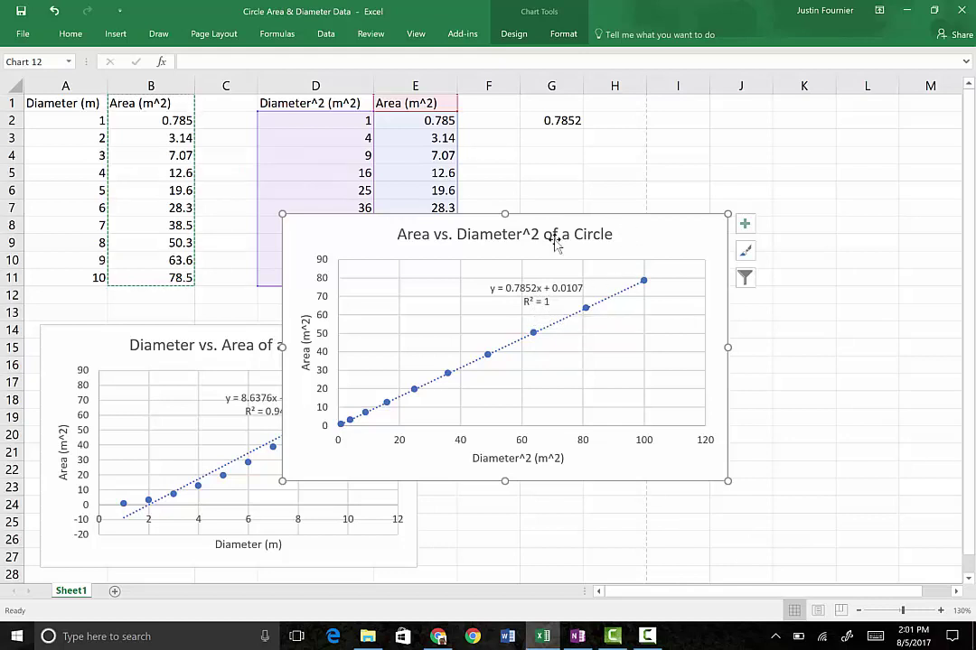
click(683, 152)
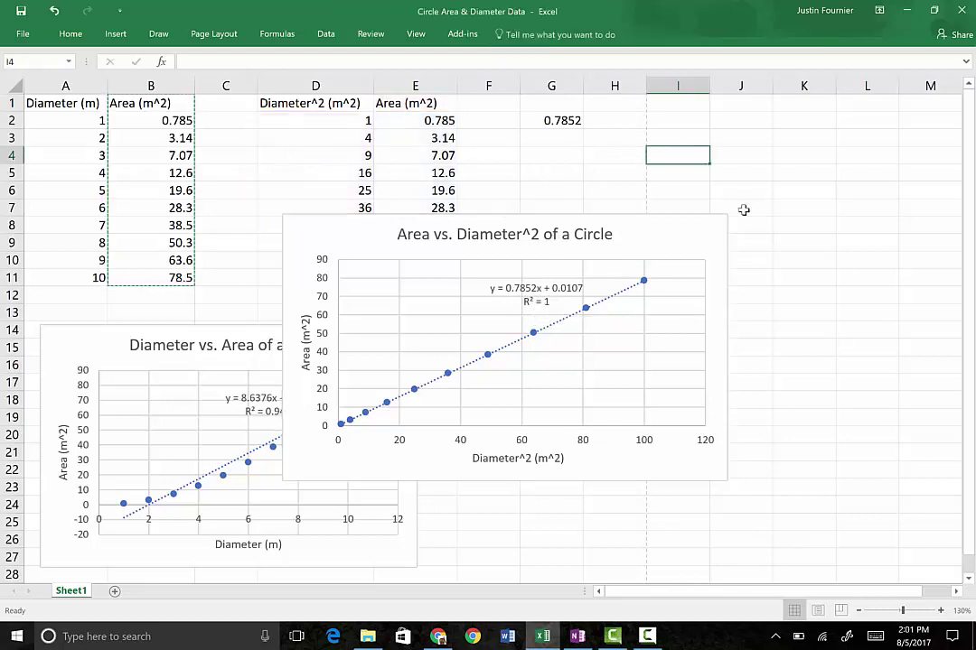
text(=PI)
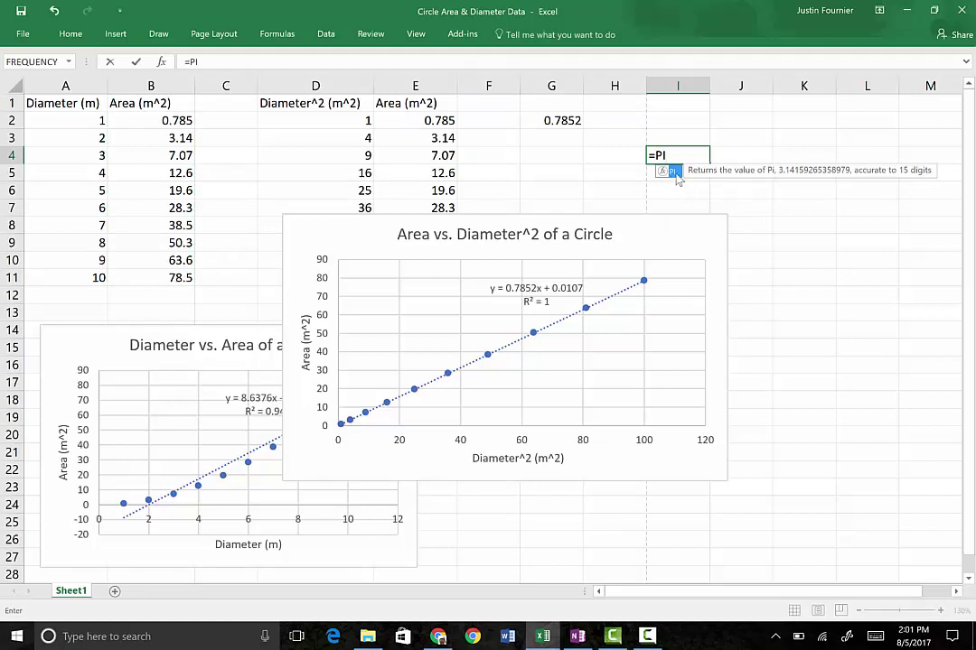
text(()
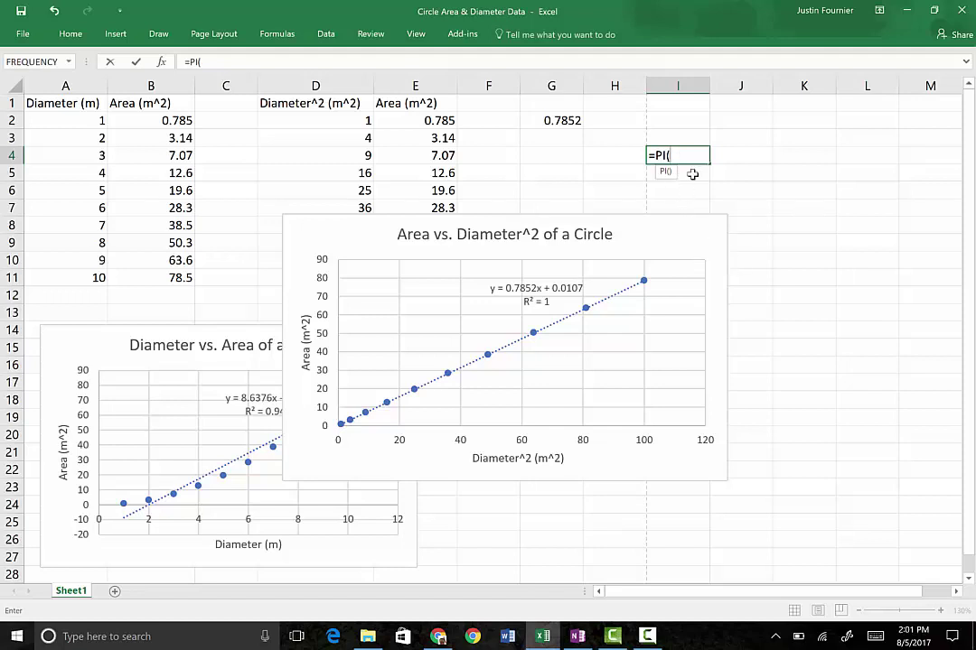
text())
key(Return)
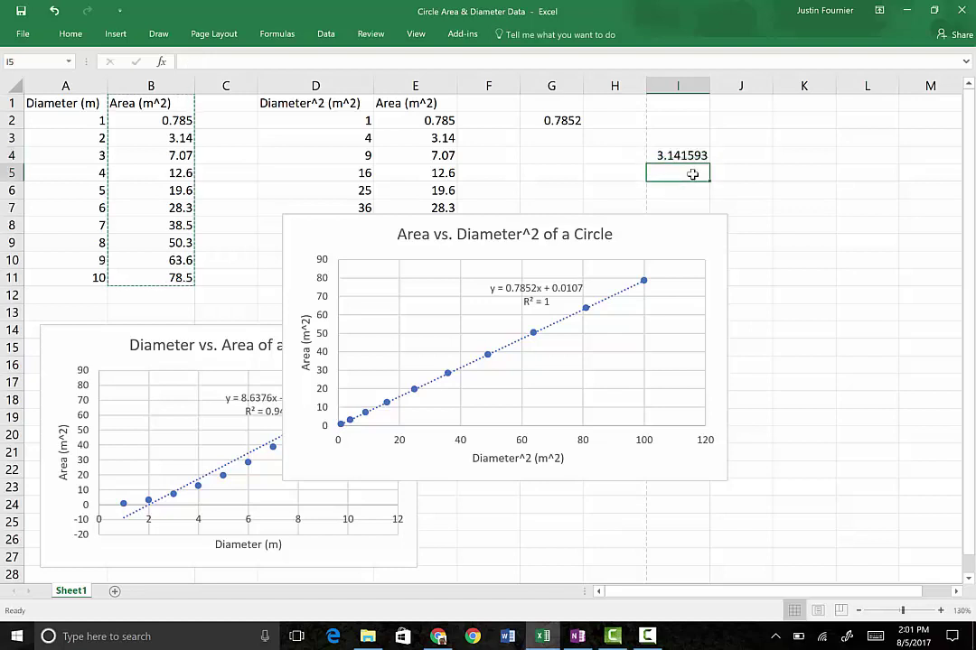
Change the formula in cell I4 to =PI()/4
click(689, 156)
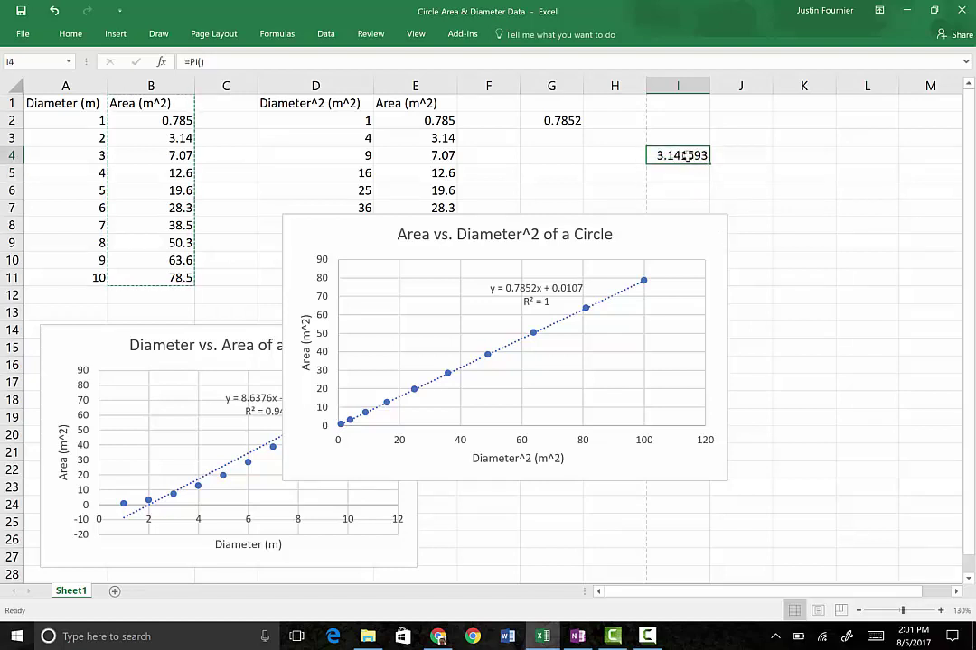
double_click(677, 157)
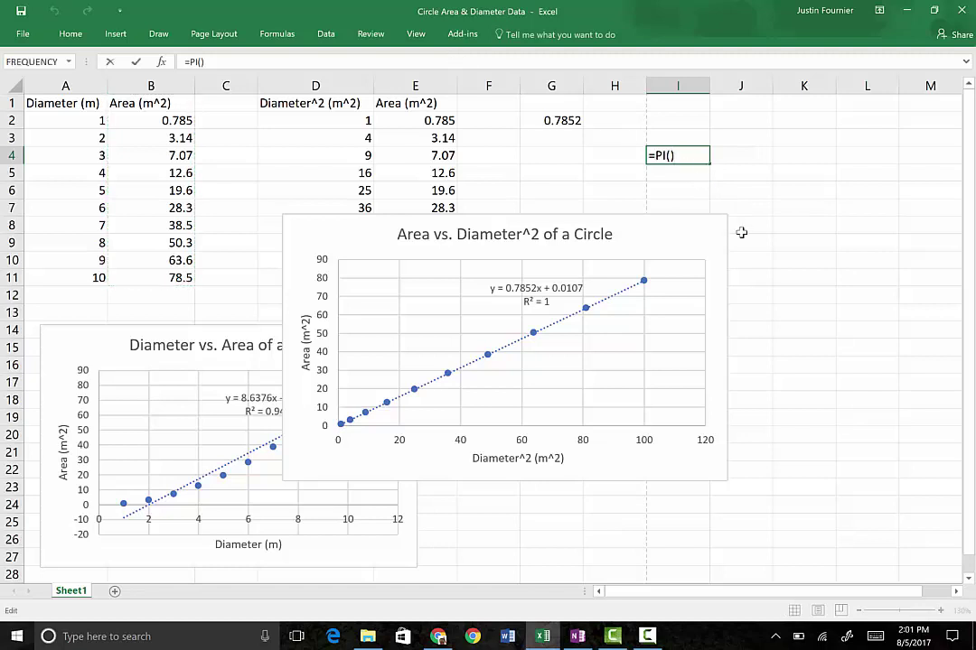
text(/4)
key(Return)
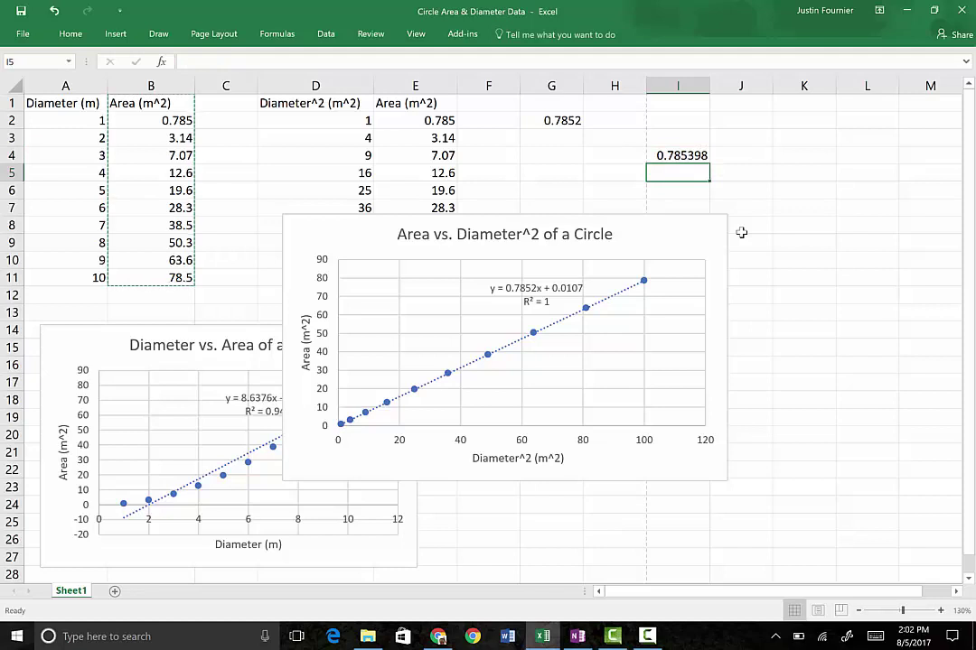